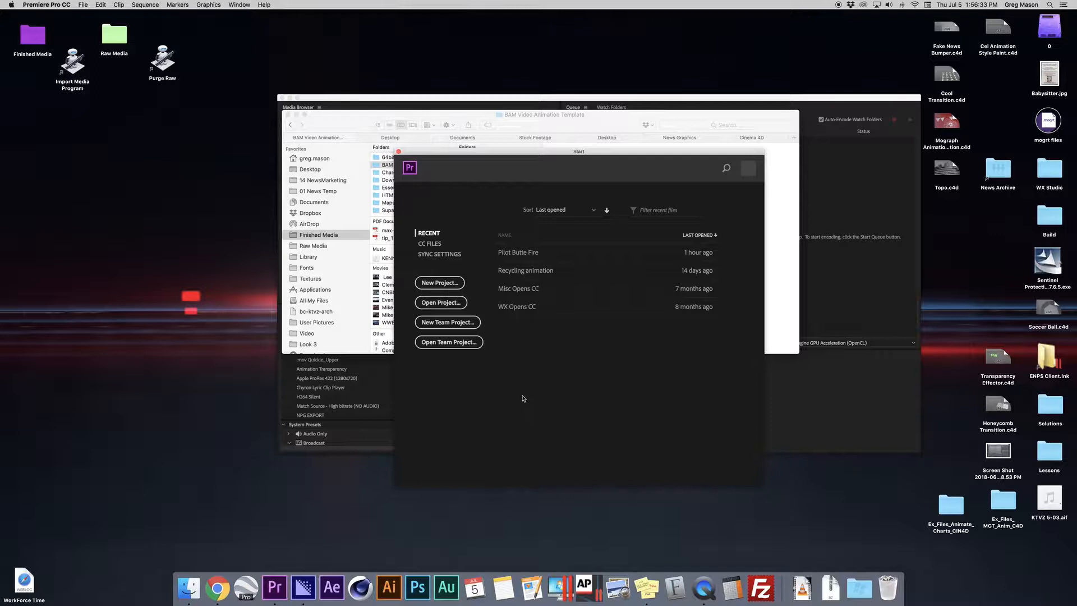
Step: Create a new project named Pix in the Raw Media folder
click(461, 283)
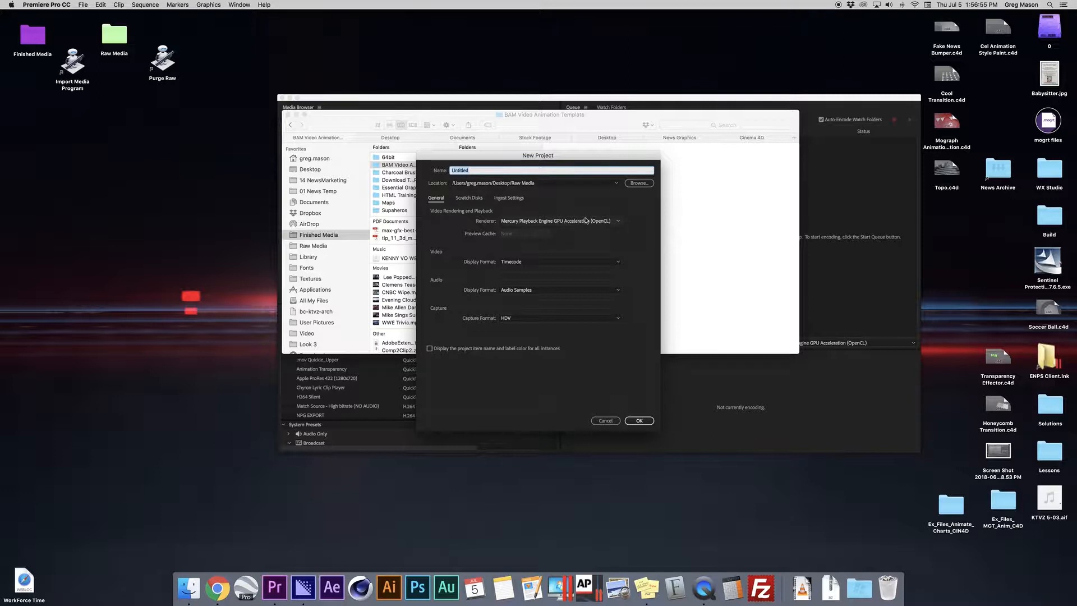
text(Pix)
click(645, 425)
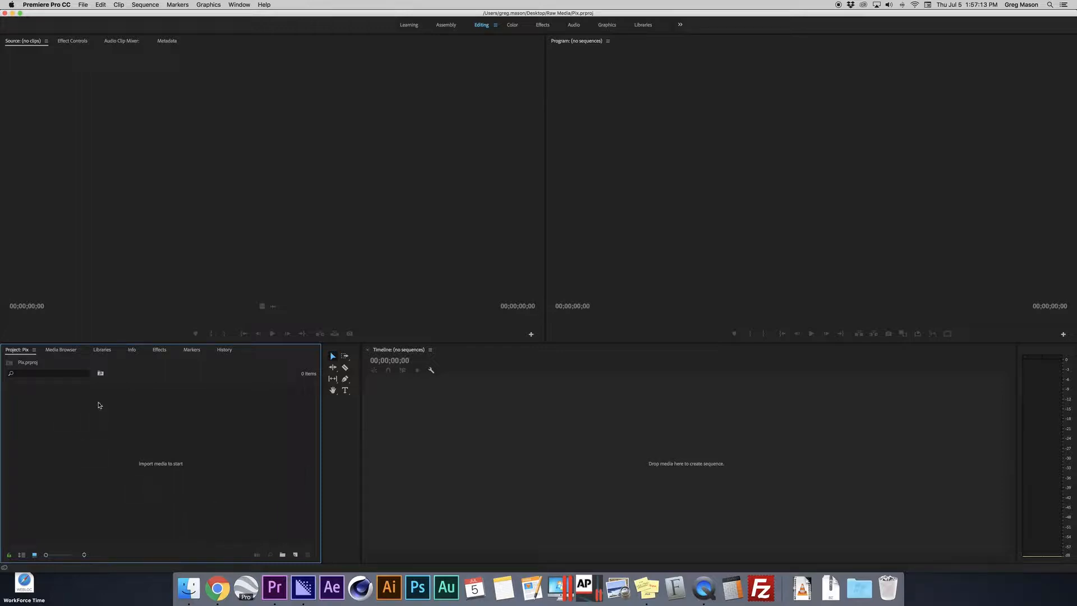
click(238, 5)
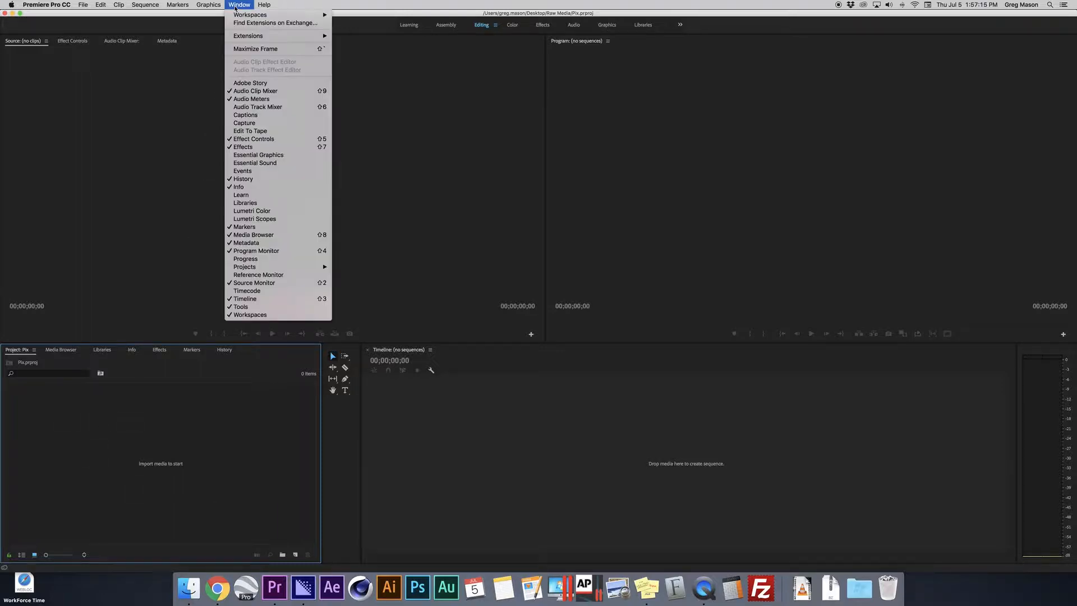
mouse_move(266, 272)
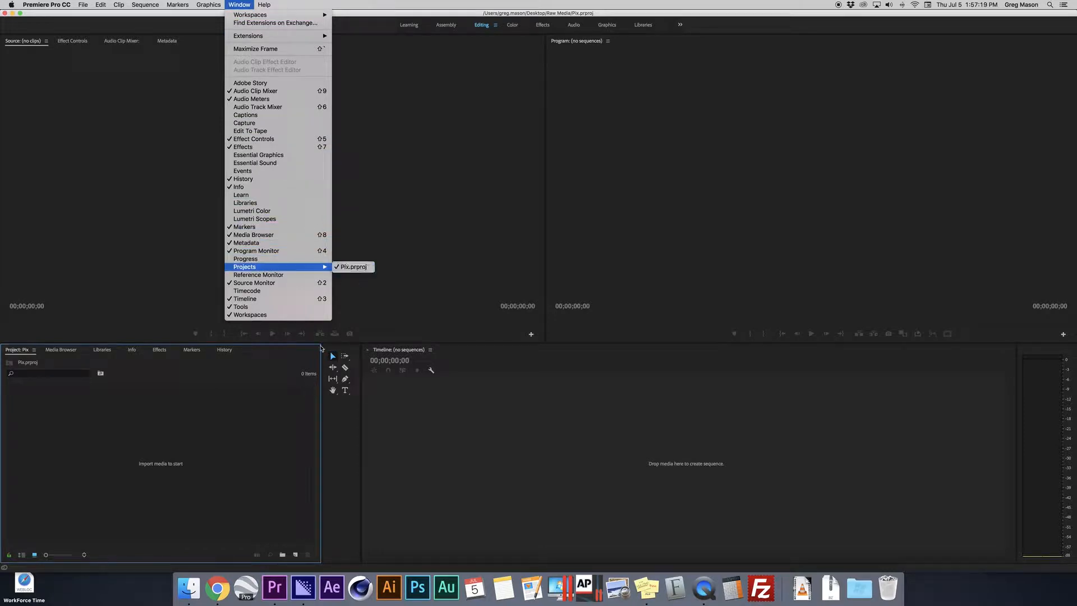
click(88, 467)
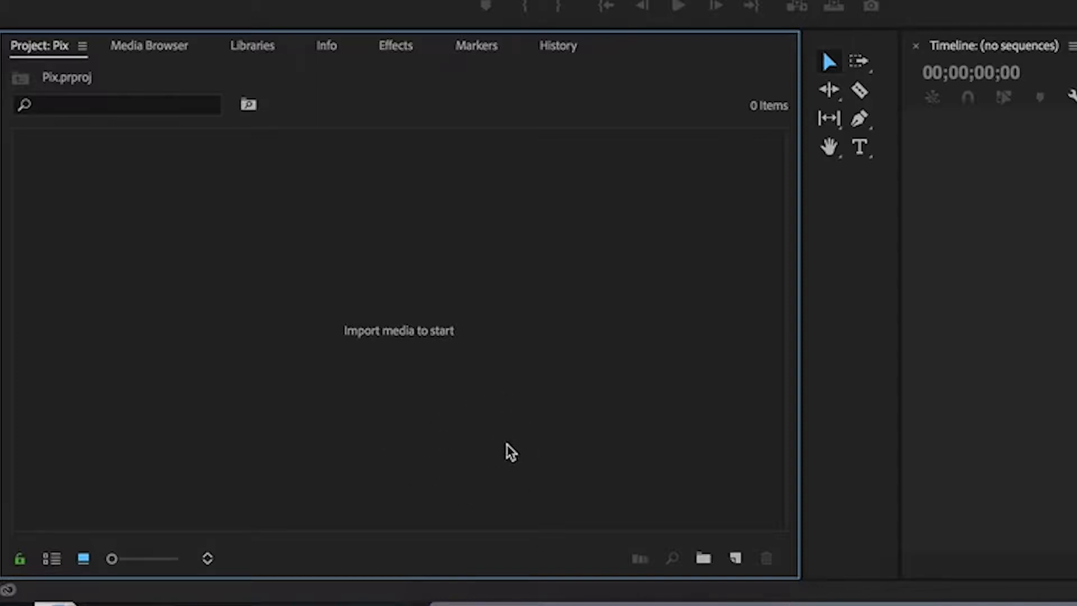
Step: Create a bin named Pix in the project and open it in its own window
click(704, 559)
text(Pix)
key(Return)
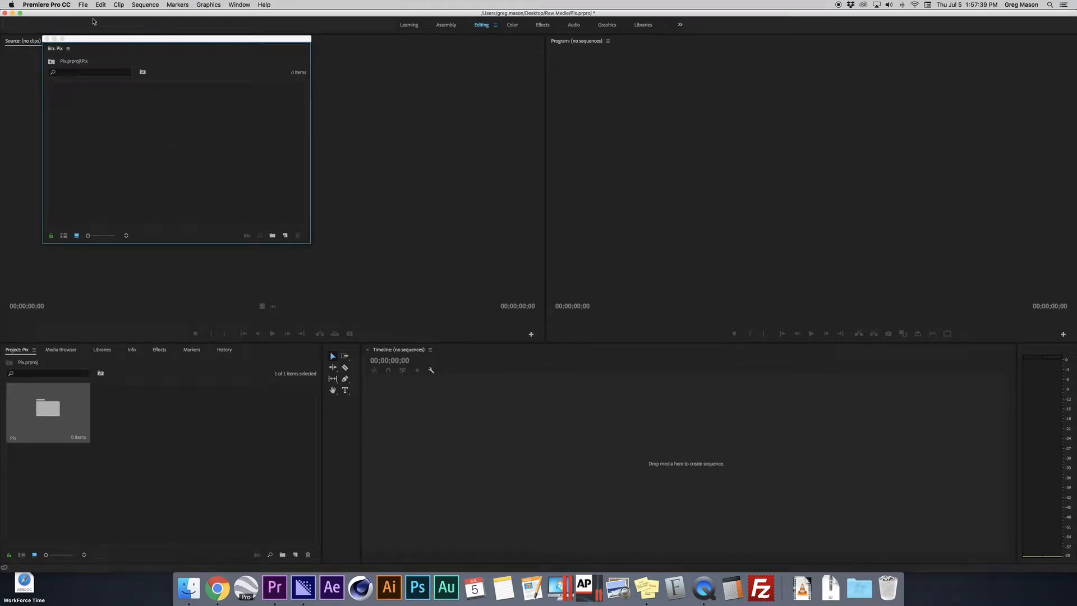
Step: Import all three JPG images from the Pix folder in Raw Media into the open bin
click(84, 5)
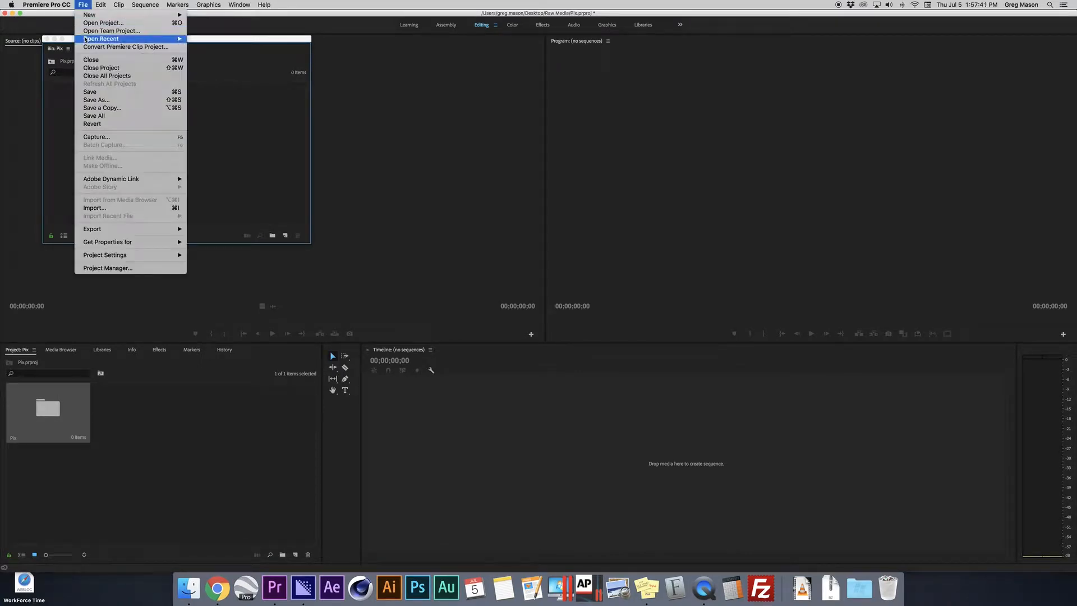
click(109, 208)
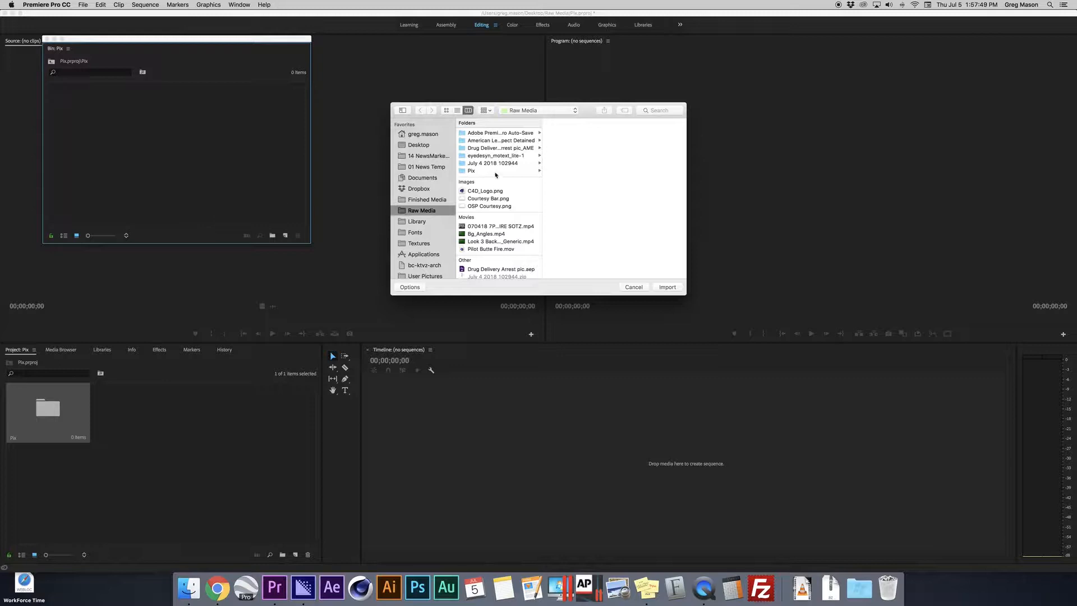
click(475, 171)
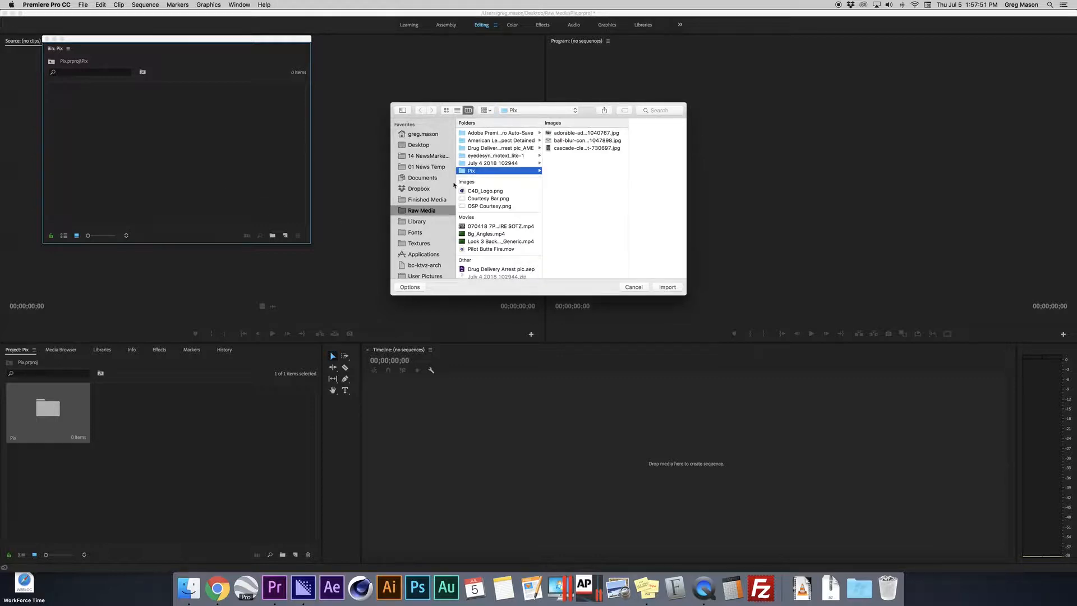
drag(577, 166, 595, 132)
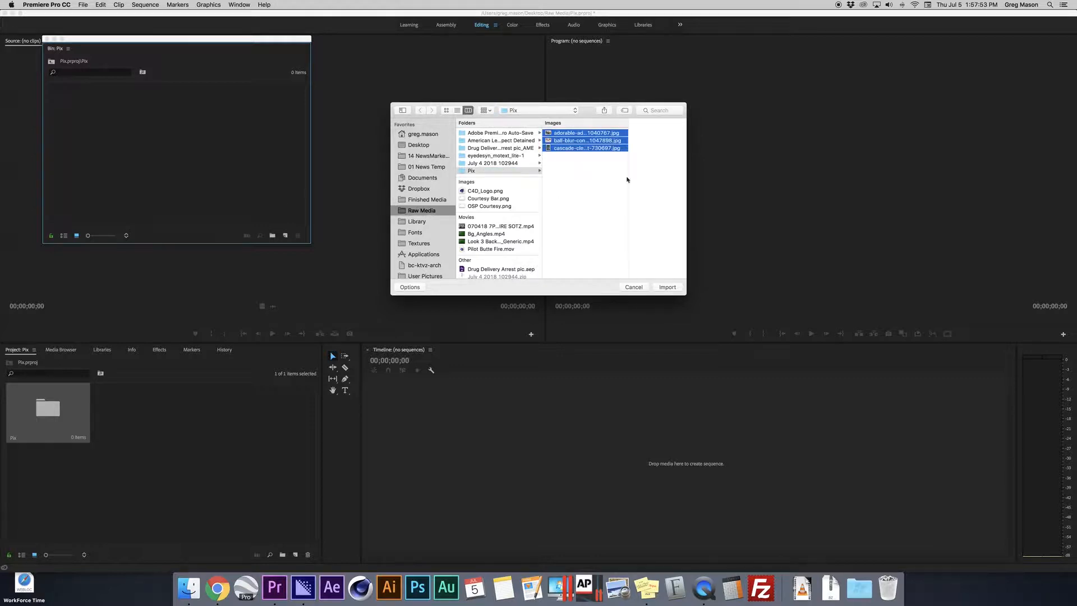
click(670, 291)
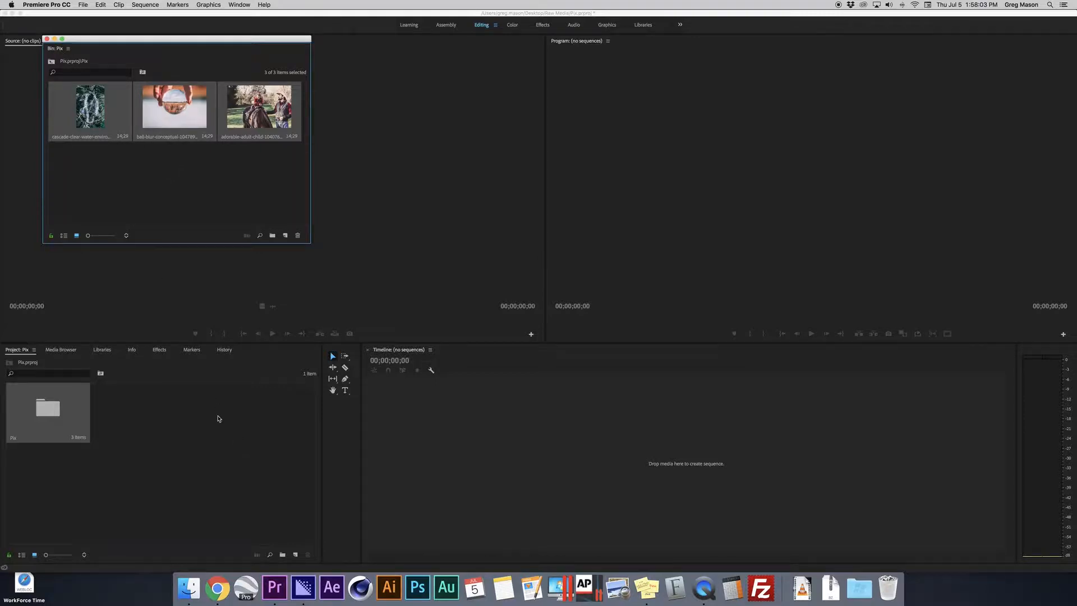
Step: Create a new sequence named 1st Pic in the project root using the custom KTVZ Default preset
click(227, 479)
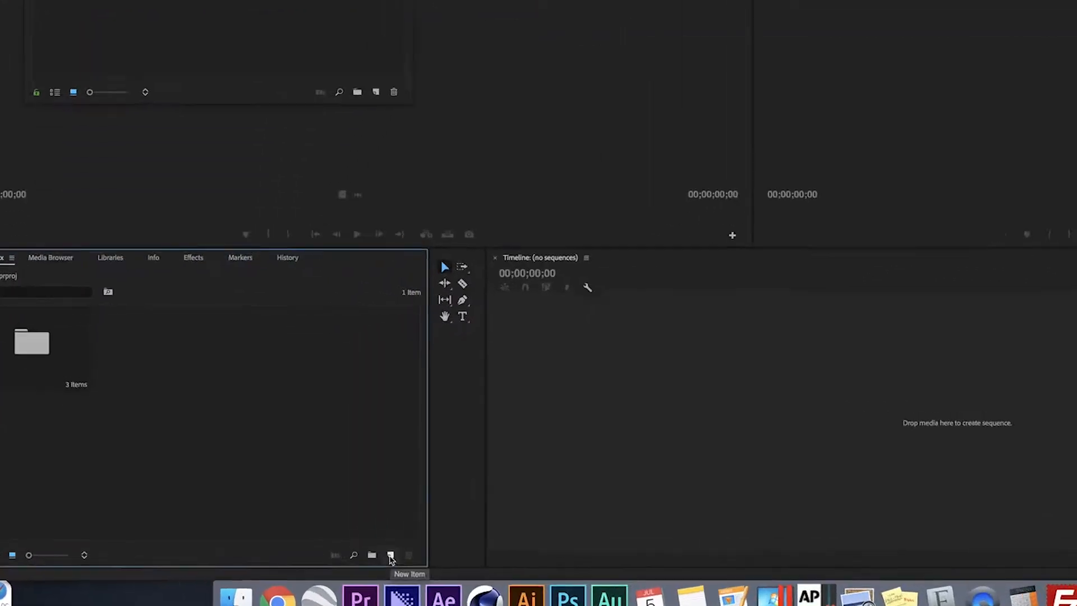
click(391, 556)
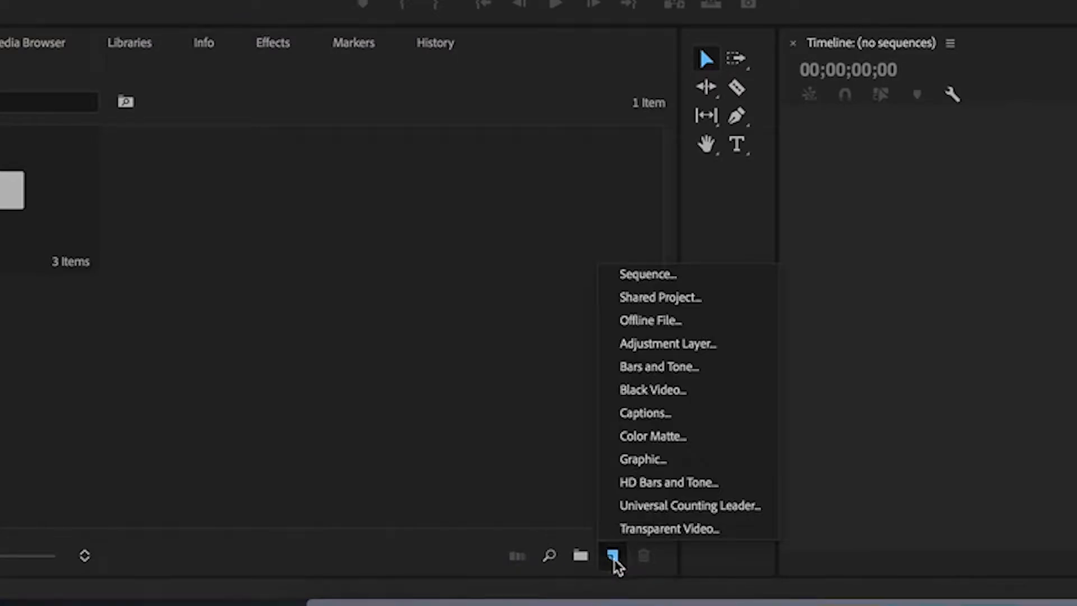
click(675, 282)
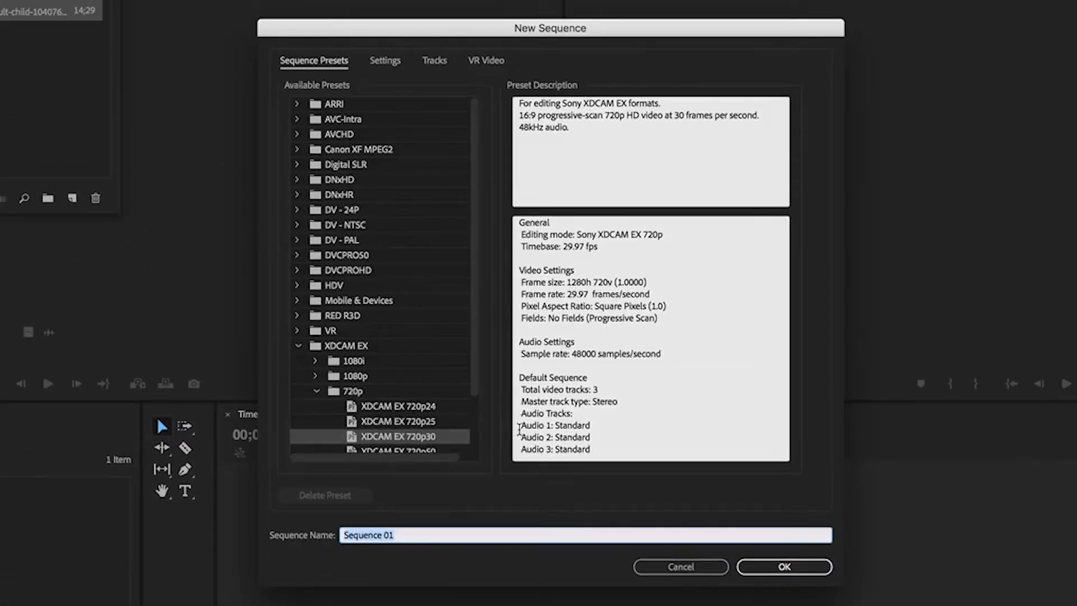
drag(474, 342, 467, 407)
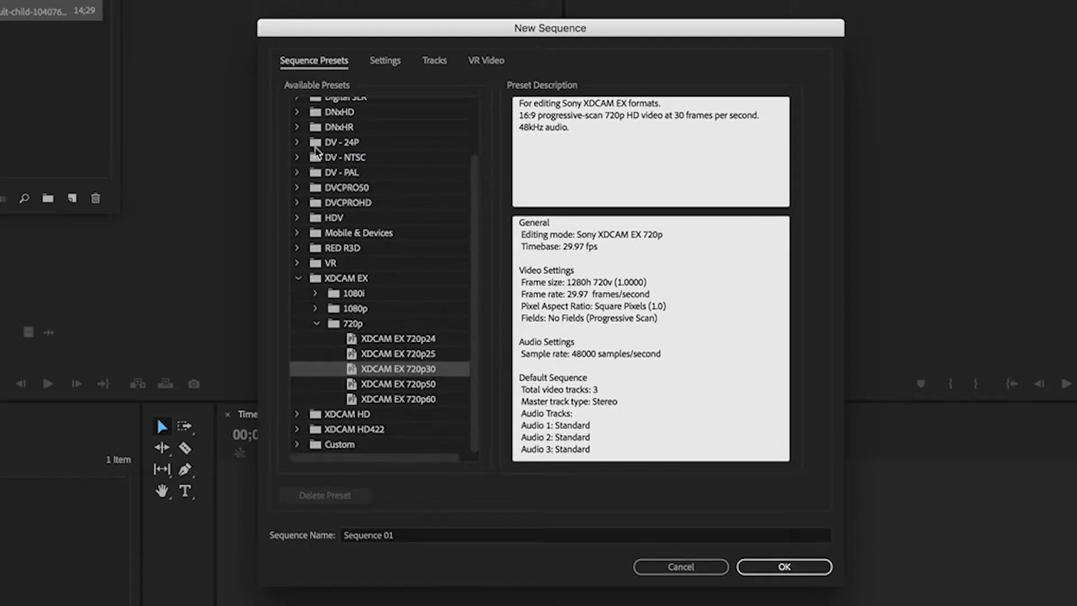
click(298, 444)
scroll(475, 394, down, 1)
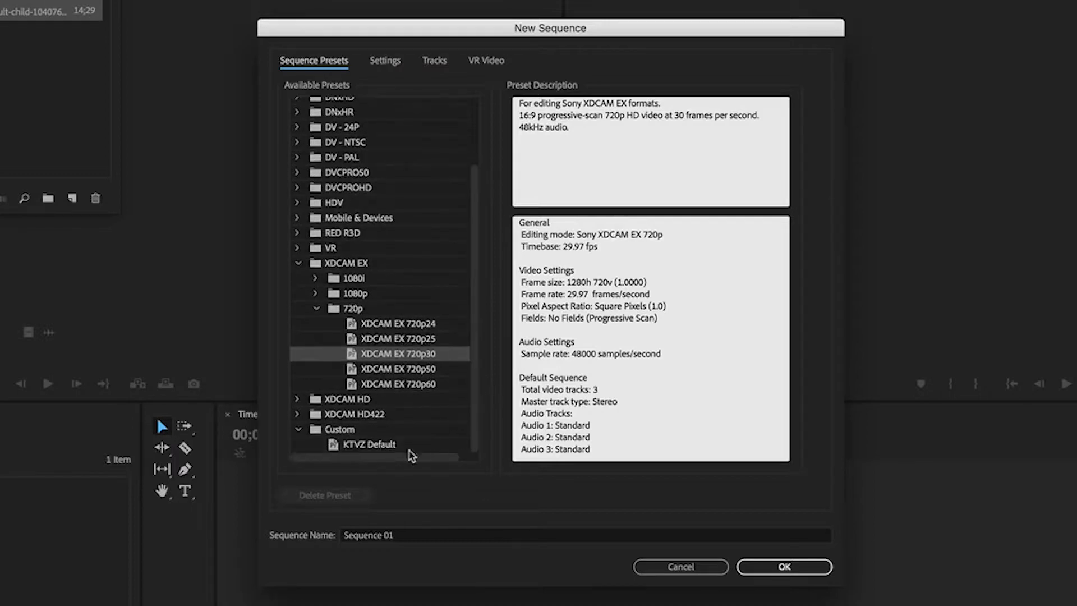
click(371, 444)
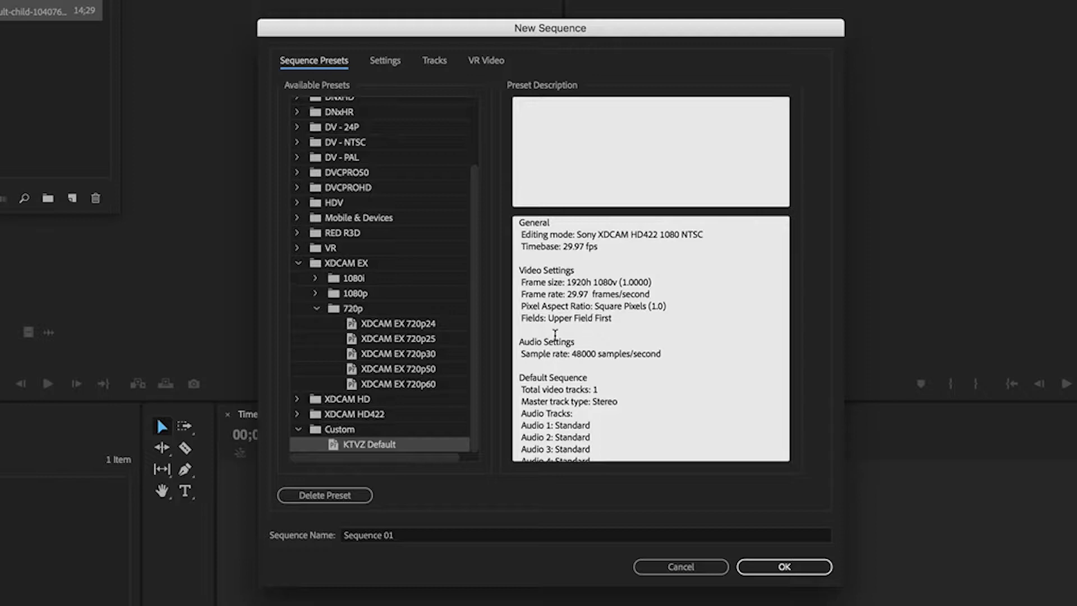
click(445, 536)
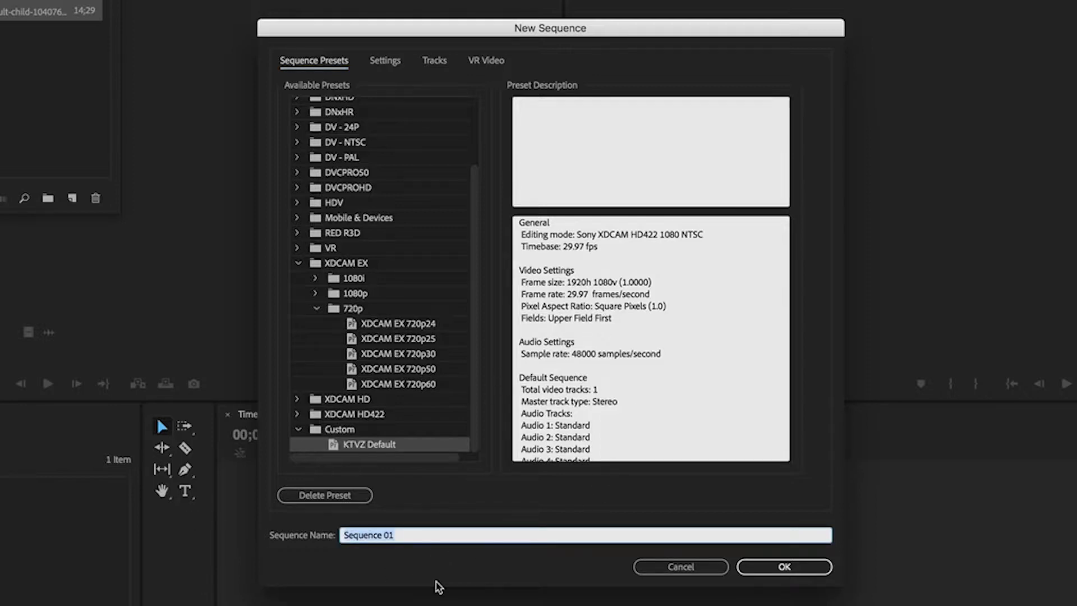
text(1st Pic)
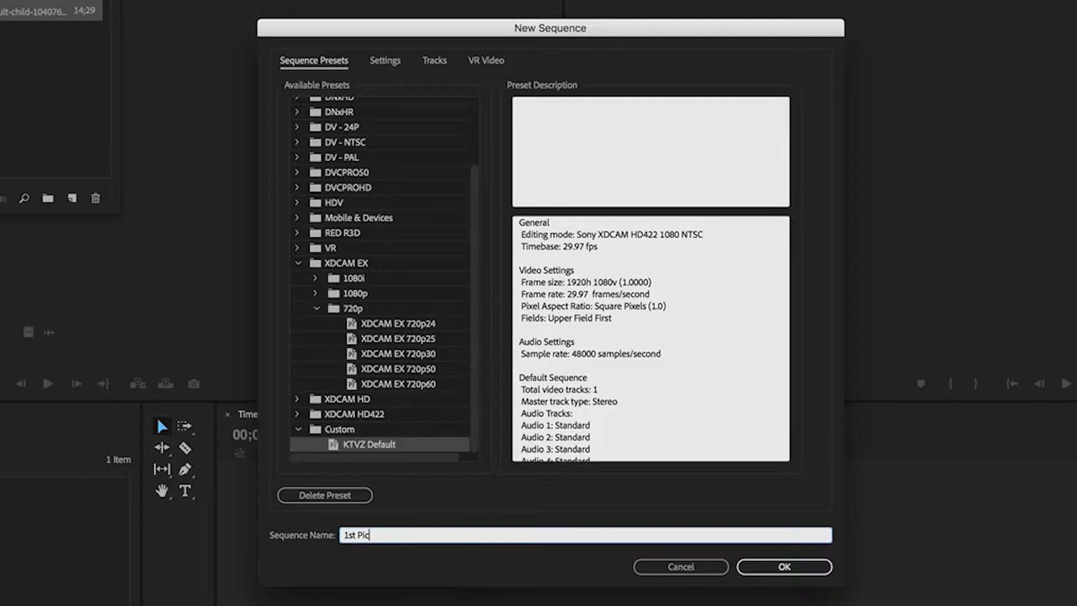
click(784, 567)
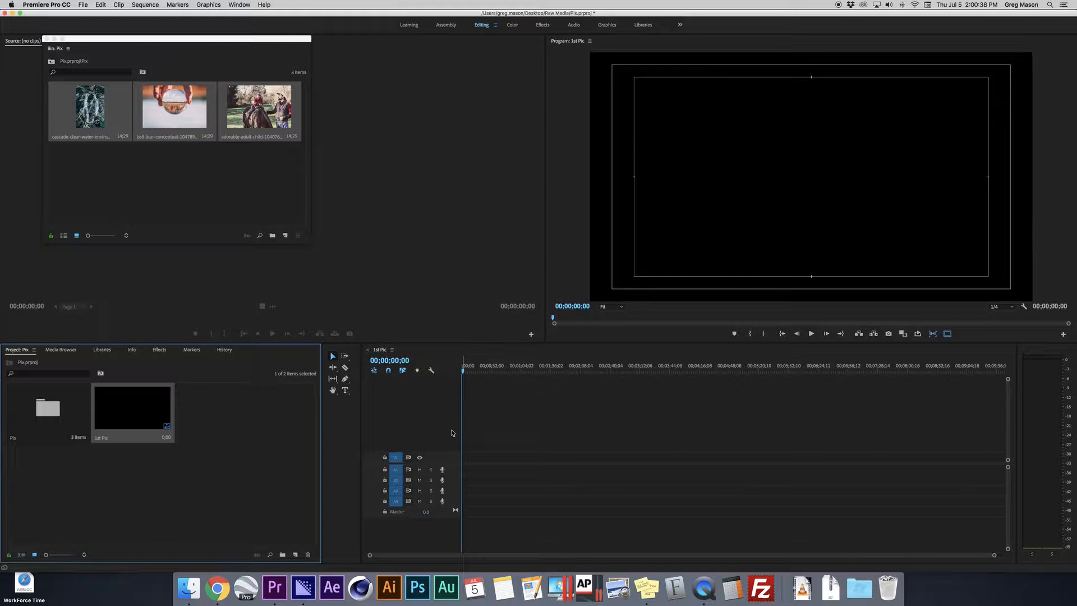
Step: Place the ball-blur-conceptual image at the start of video track V1 in the 1st Pic sequence
click(189, 161)
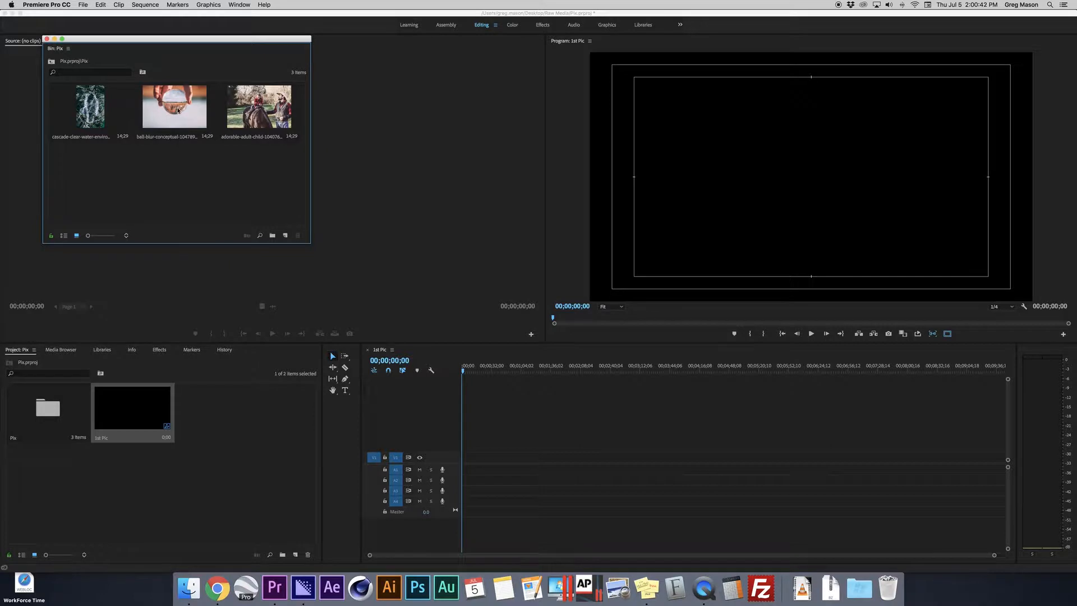
drag(171, 109, 464, 458)
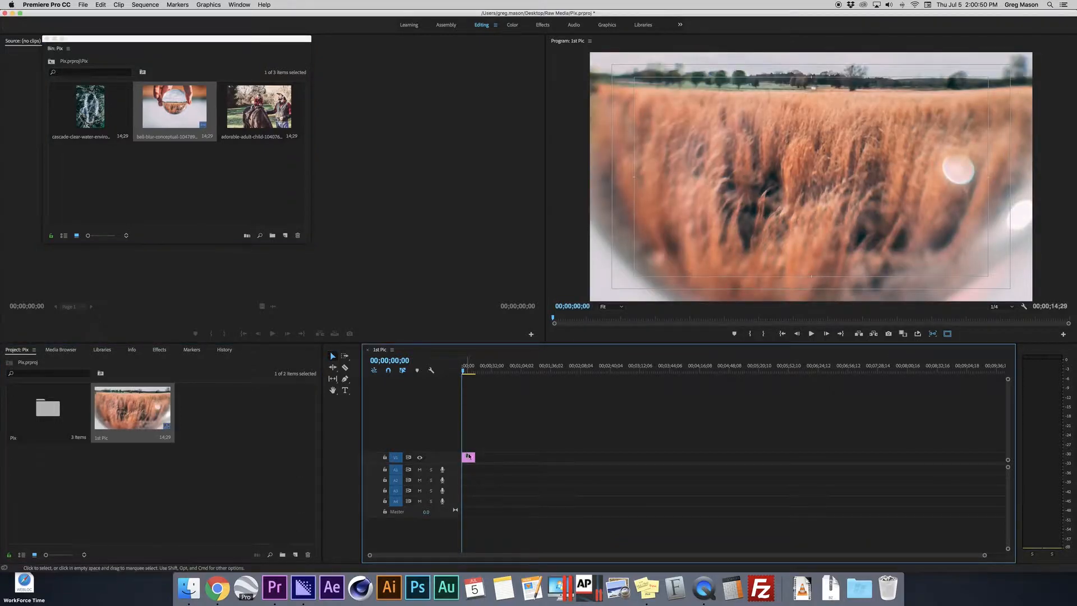
drag(984, 555, 710, 540)
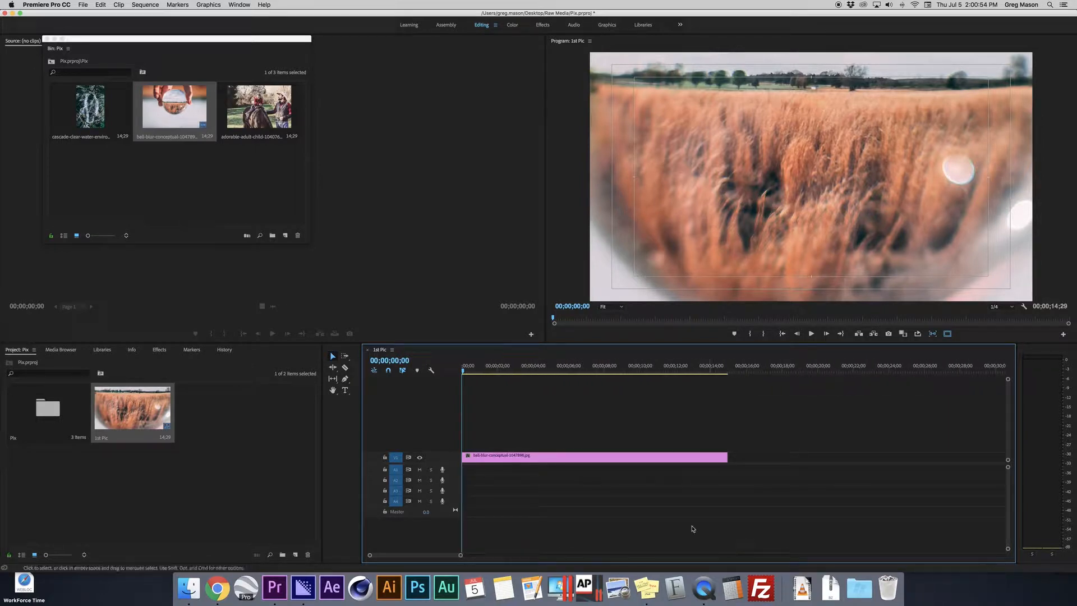
Step: Examine the still clip's length in the timeline and the Still Image Default Duration in the Timeline preferences
drag(700, 367, 723, 369)
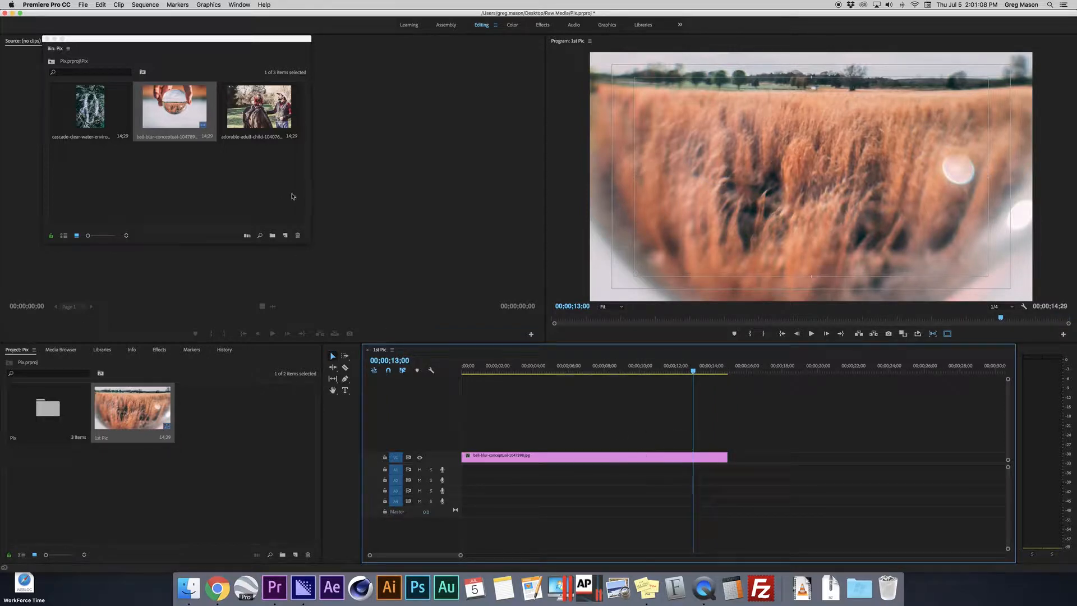
click(59, 5)
mouse_move(54, 29)
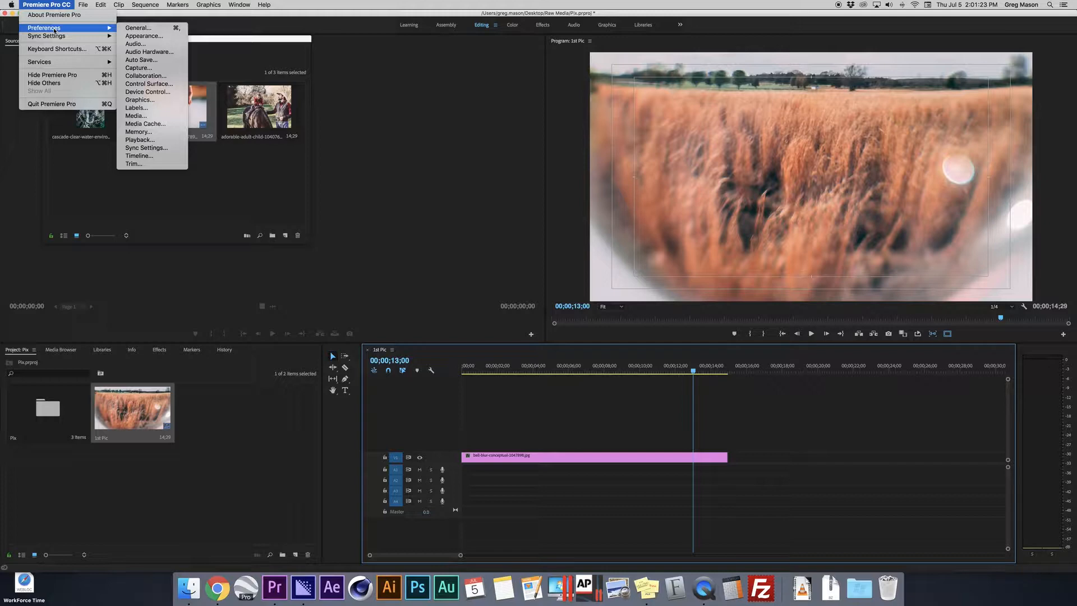
click(139, 156)
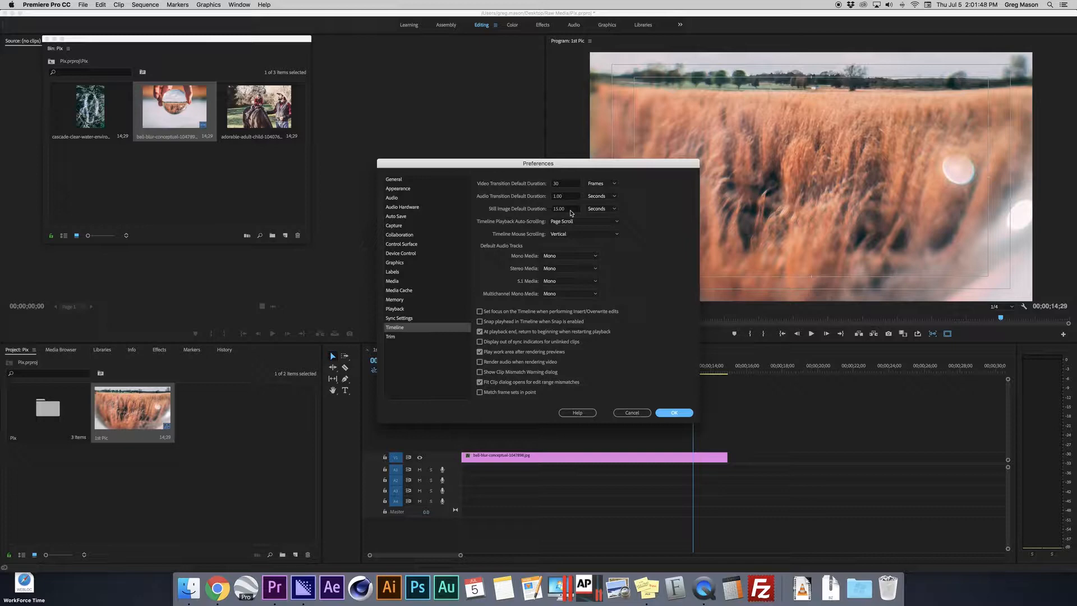
click(672, 414)
key(Home)
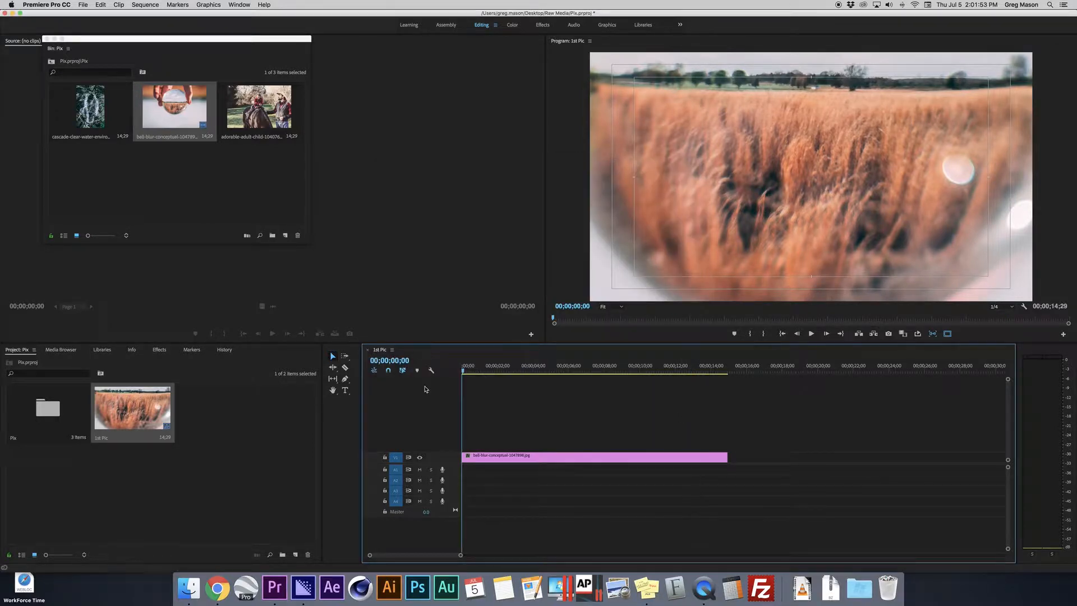
Step: Extend the end of the ball-blur-conceptual clip to 00;01;00;02 and return the playhead to the sequence start
click(518, 457)
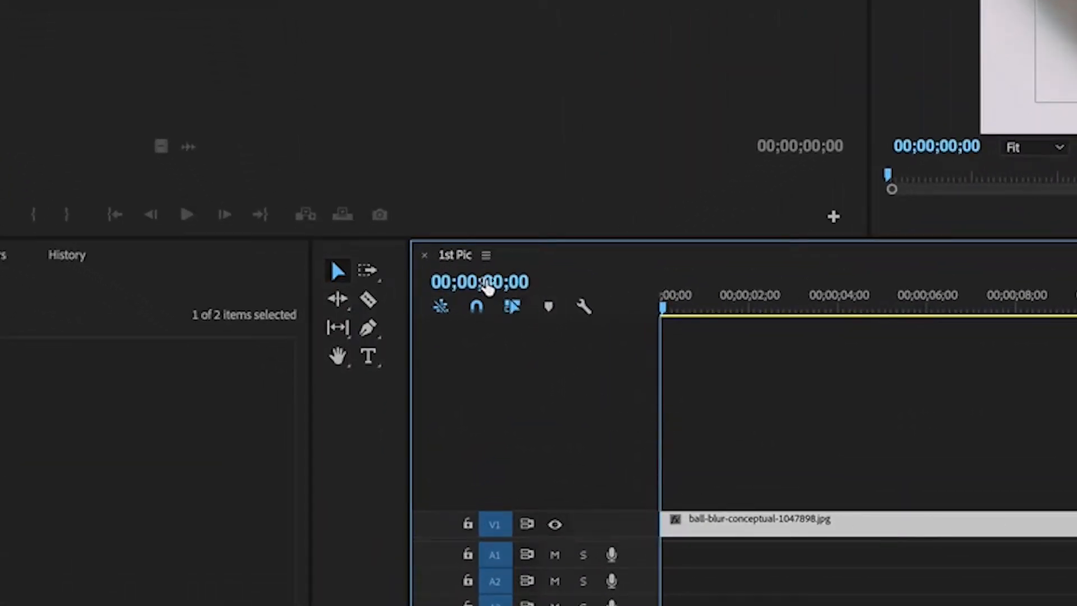
click(487, 283)
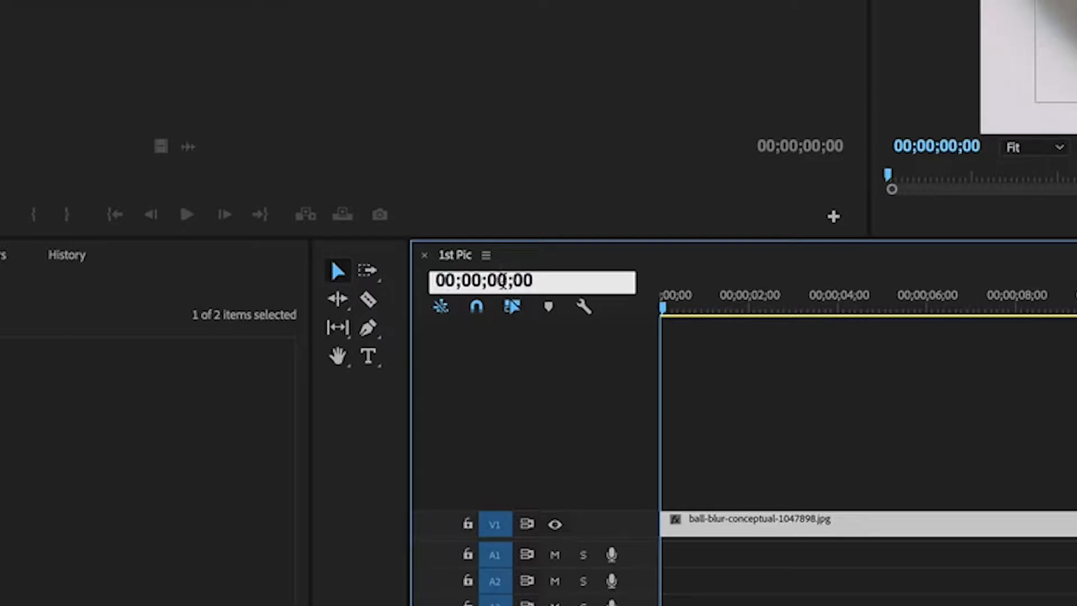
key(BackSpace)
text(6)
key(Return)
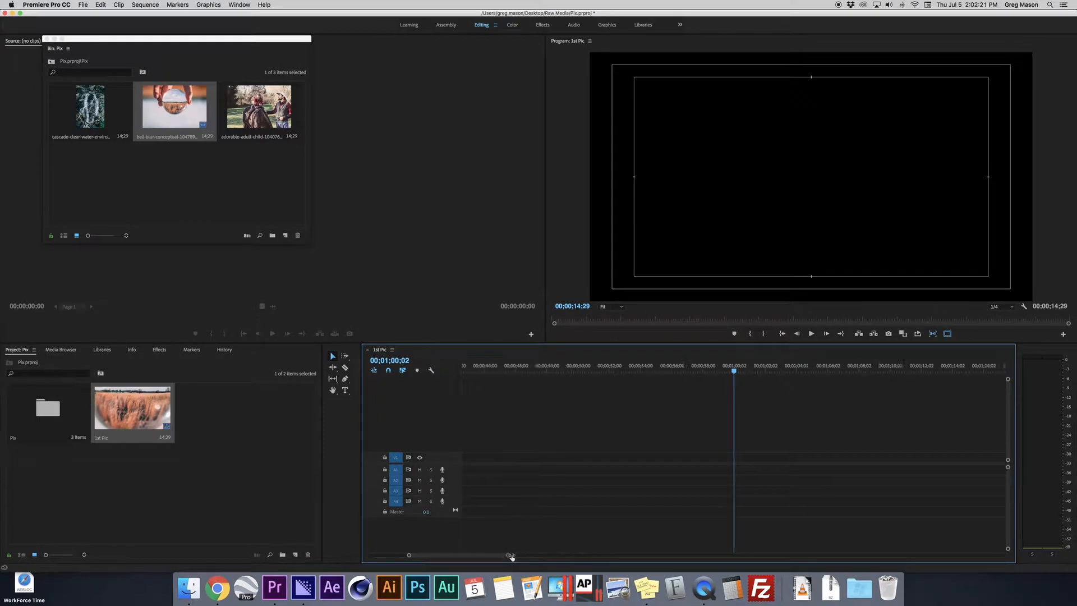
drag(511, 557, 611, 556)
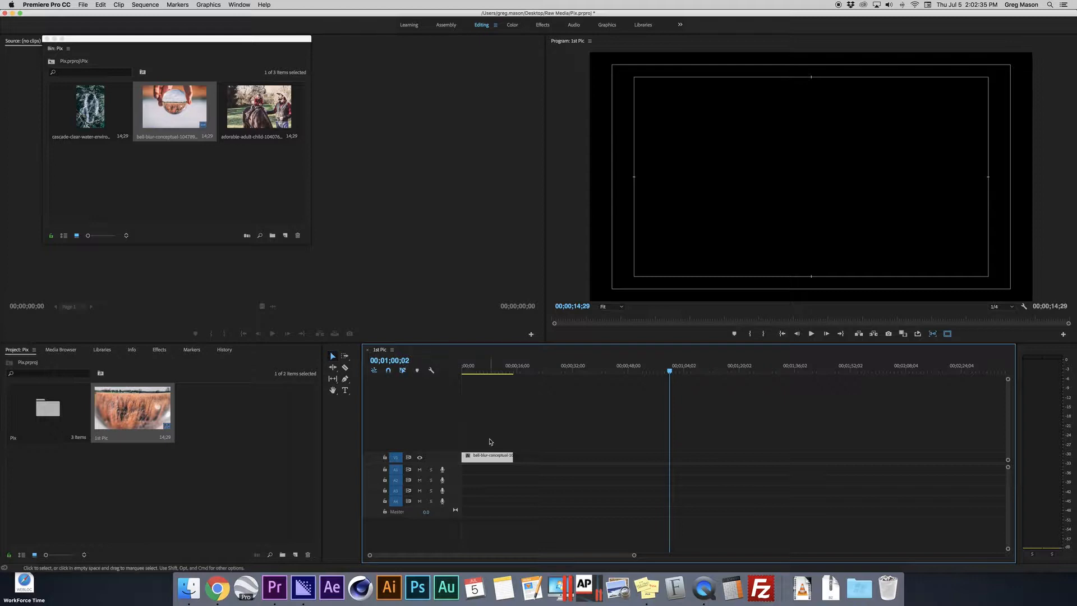
drag(513, 455, 669, 460)
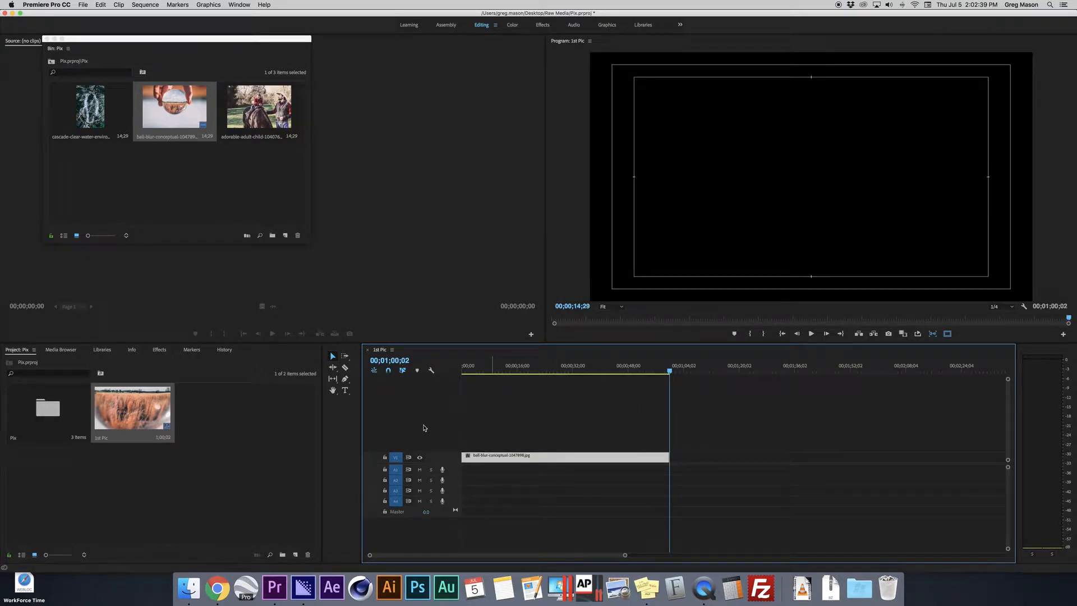
key(Home)
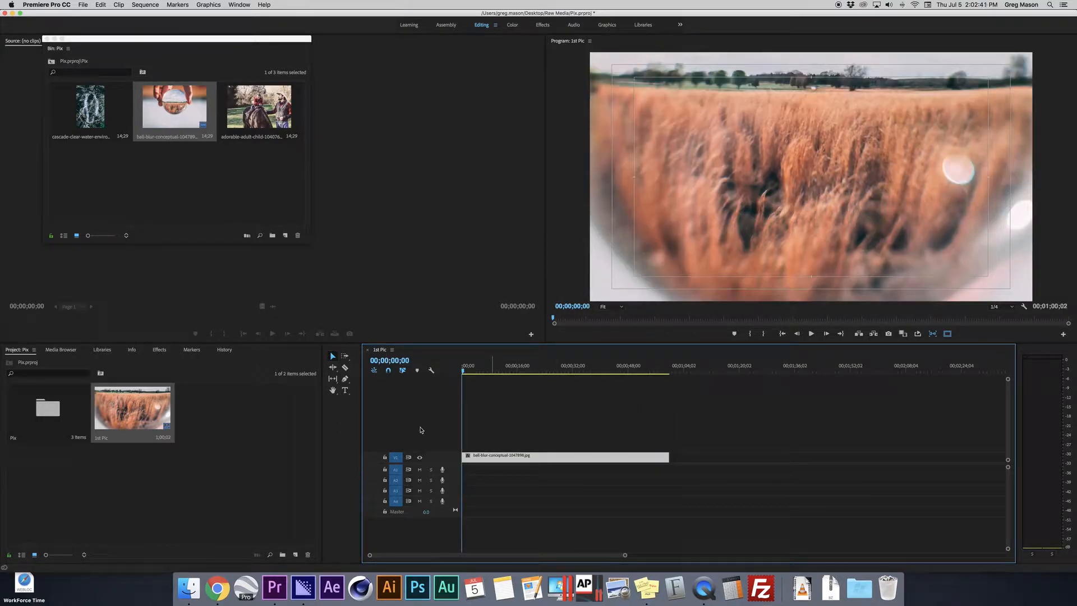
Step: Minimize the floating Pix bin window and display the Effect Controls of the ball-blur-conceptual clip
click(55, 39)
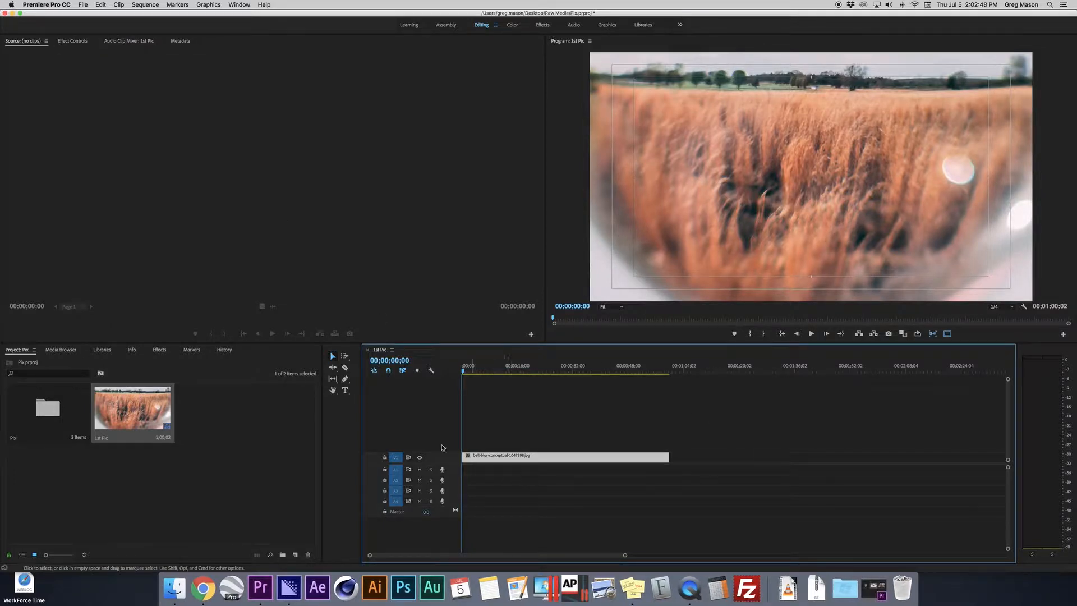
click(63, 47)
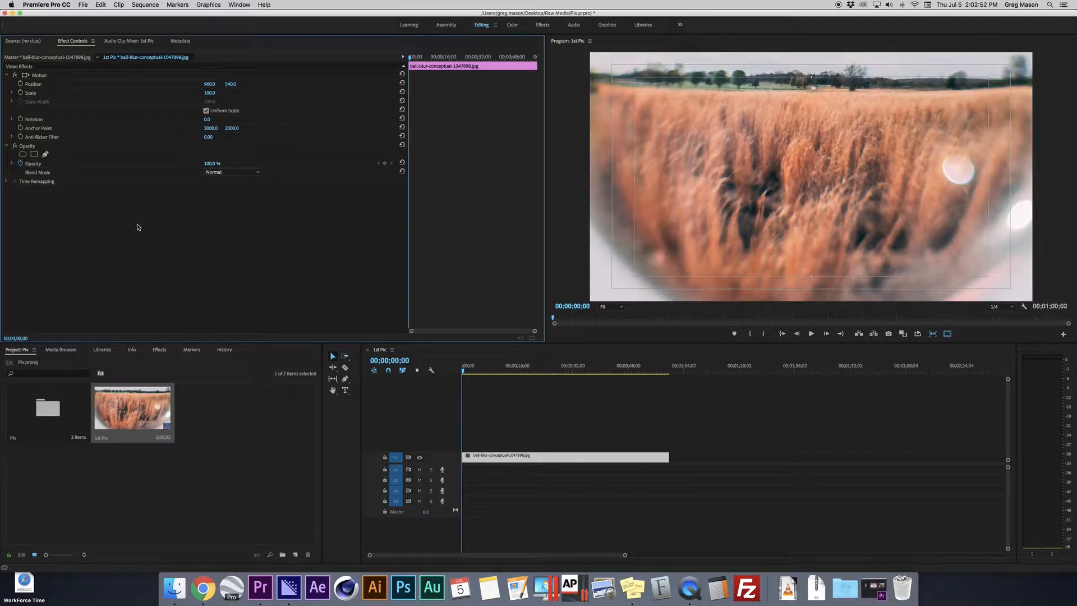
Step: Deselect and reselect the ball-blur-conceptual clip to check how its Effect Controls depend on the selection
click(514, 451)
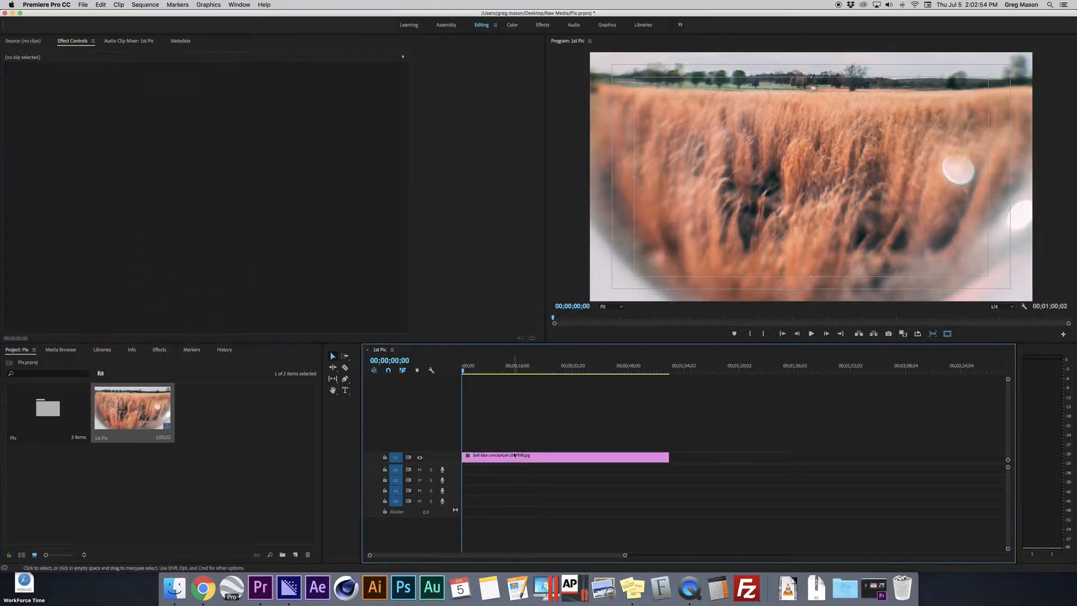
click(493, 460)
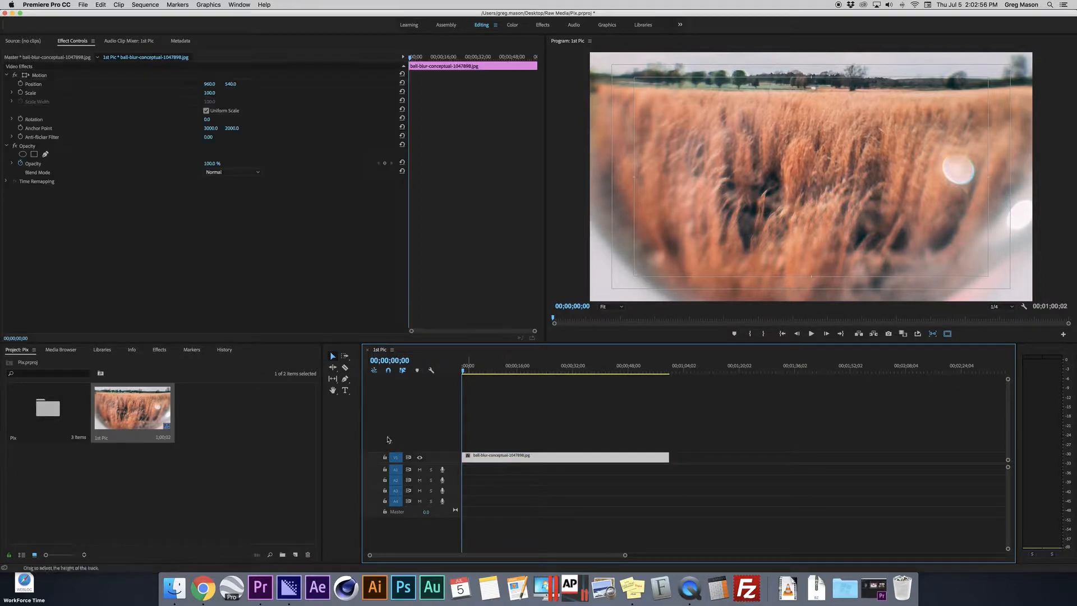
click(493, 449)
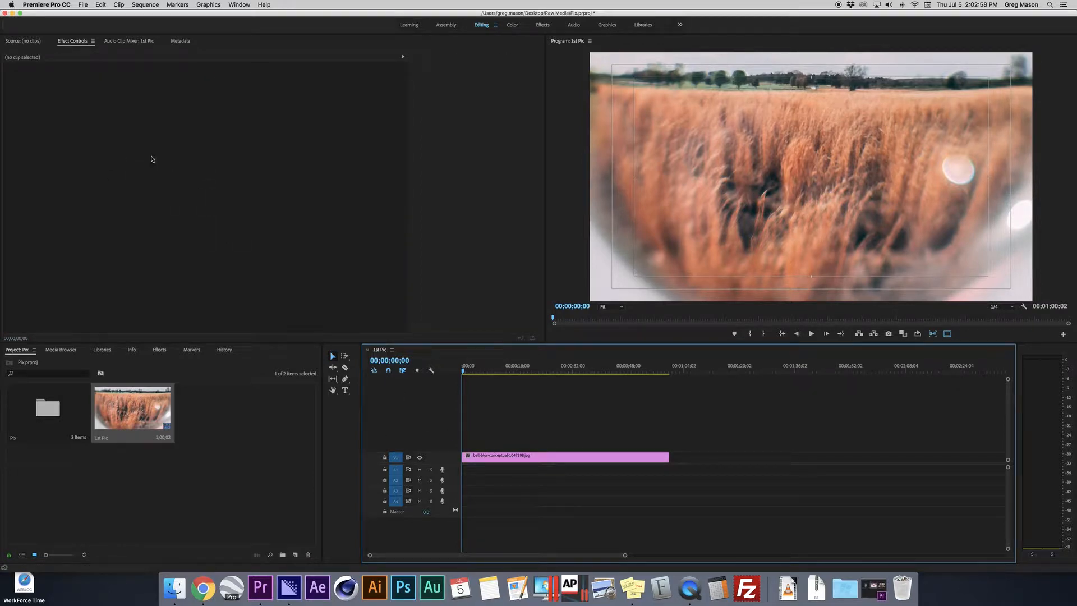
click(500, 461)
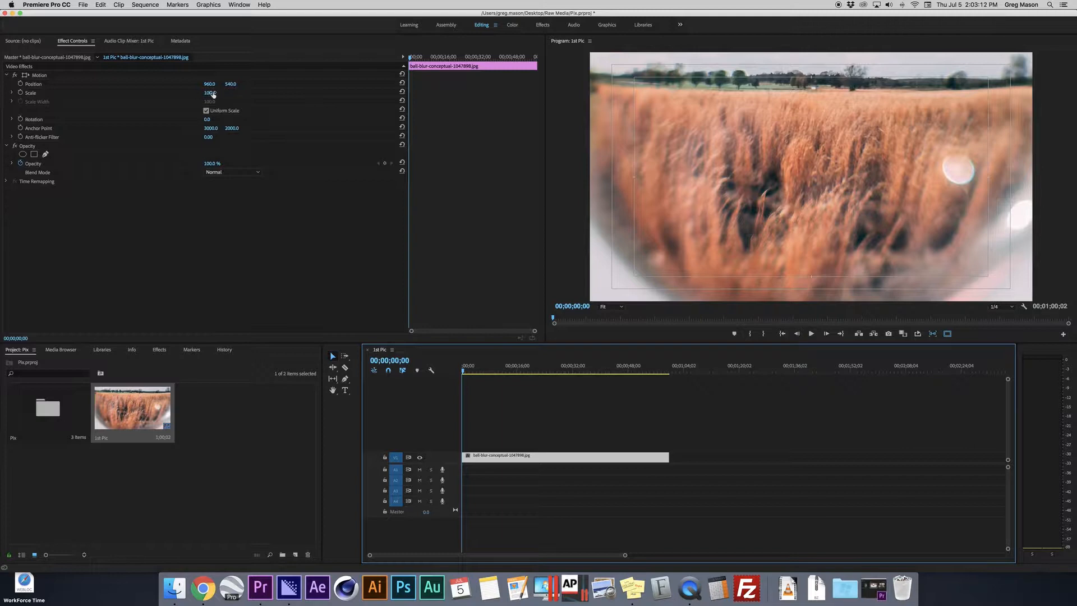
Step: Set the clip's Scale to 32 and vertical Position to 641.5, and enable keyframing for both at the sequence start
drag(213, 94, 174, 94)
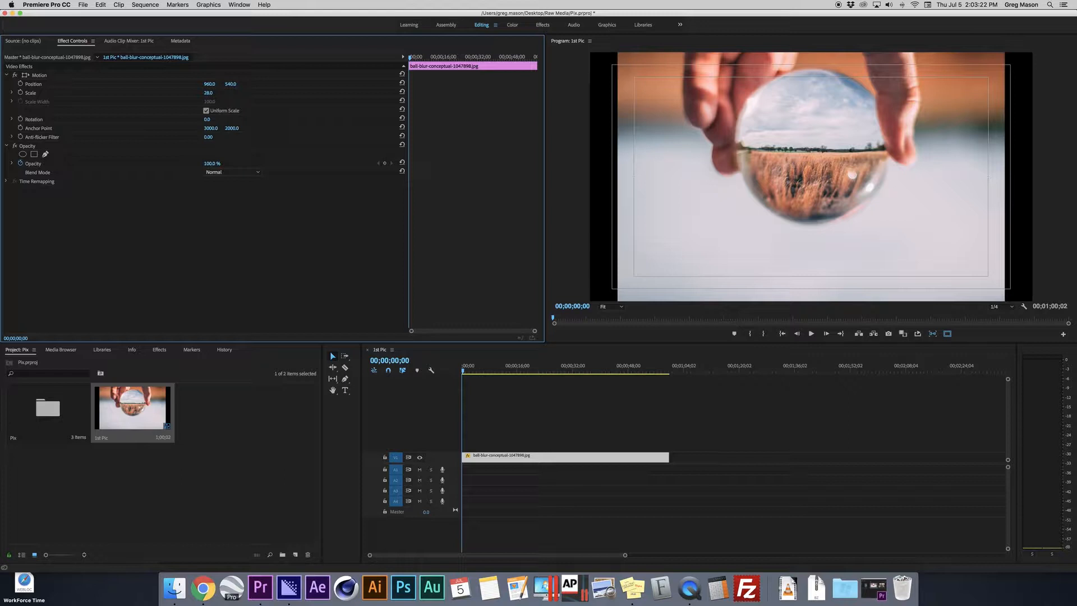
drag(208, 93, 210, 93)
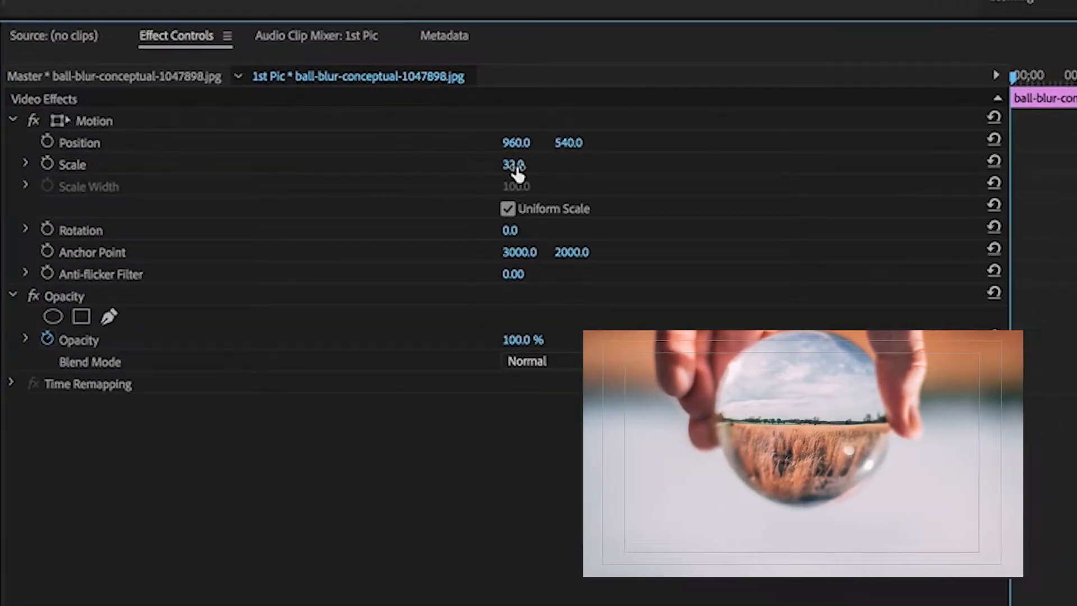
mouse_move(513, 165)
mouse_down()
mouse_move(503, 164)
mouse_move(513, 164)
mouse_up()
drag(578, 143, 634, 144)
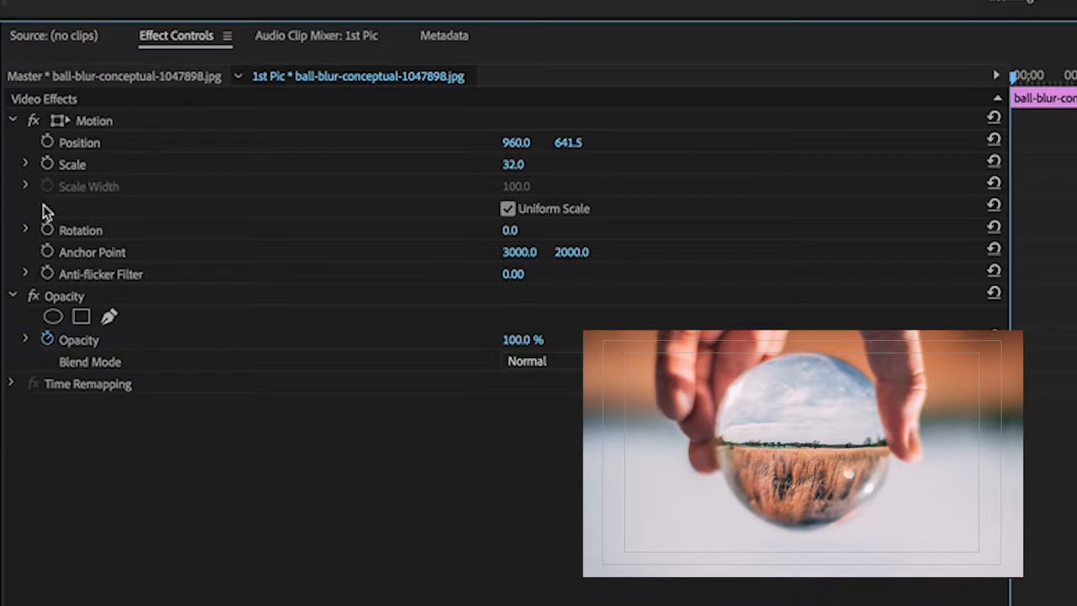
click(48, 165)
click(48, 142)
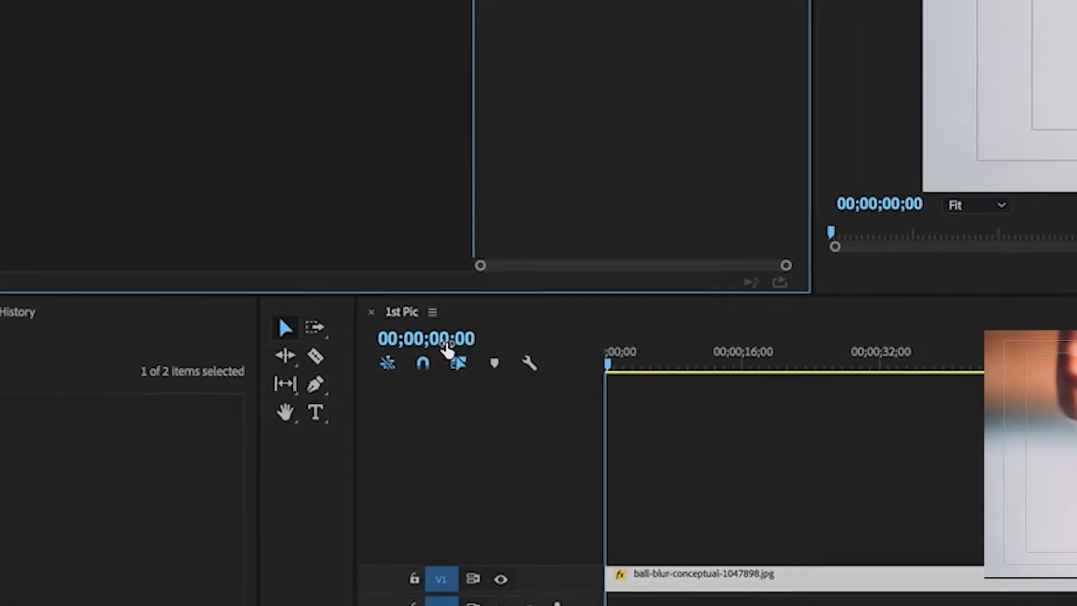
Step: At 00;00;08;00, set the clip's Scale to 38.5 and its vertical Position to 714.1
click(452, 339)
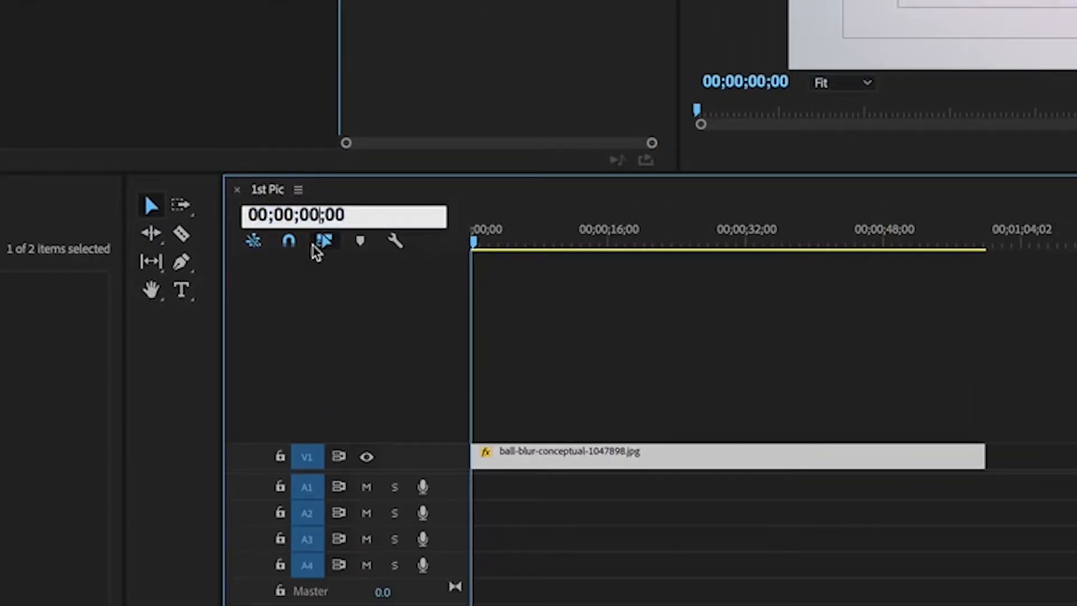
key(BackSpace)
text(8)
key(Return)
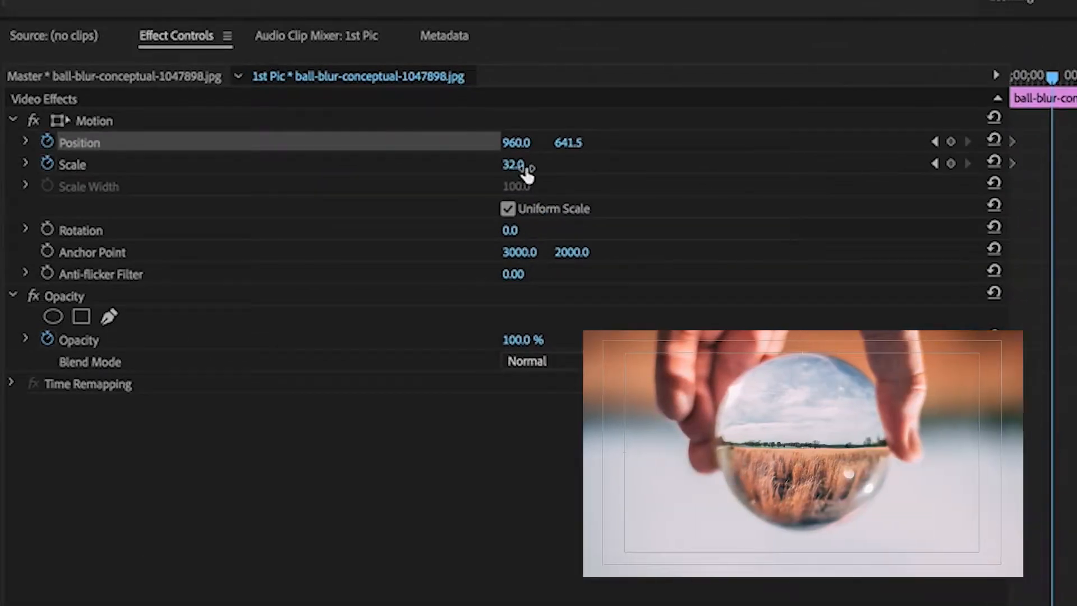
mouse_move(512, 164)
mouse_down()
mouse_move(524, 164)
mouse_move(513, 165)
mouse_up()
mouse_move(570, 142)
mouse_down()
mouse_move(586, 142)
mouse_move(577, 145)
mouse_up()
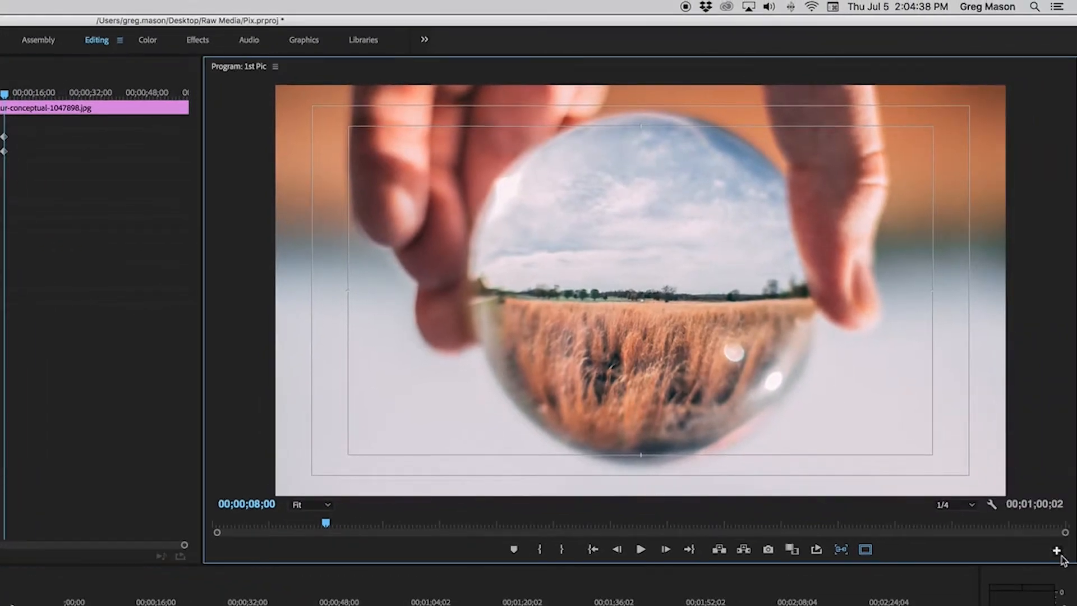
Step: Place the Safe Margins control in the Program Monitor's transport bar through the Button Editor and accept the layout
click(1056, 552)
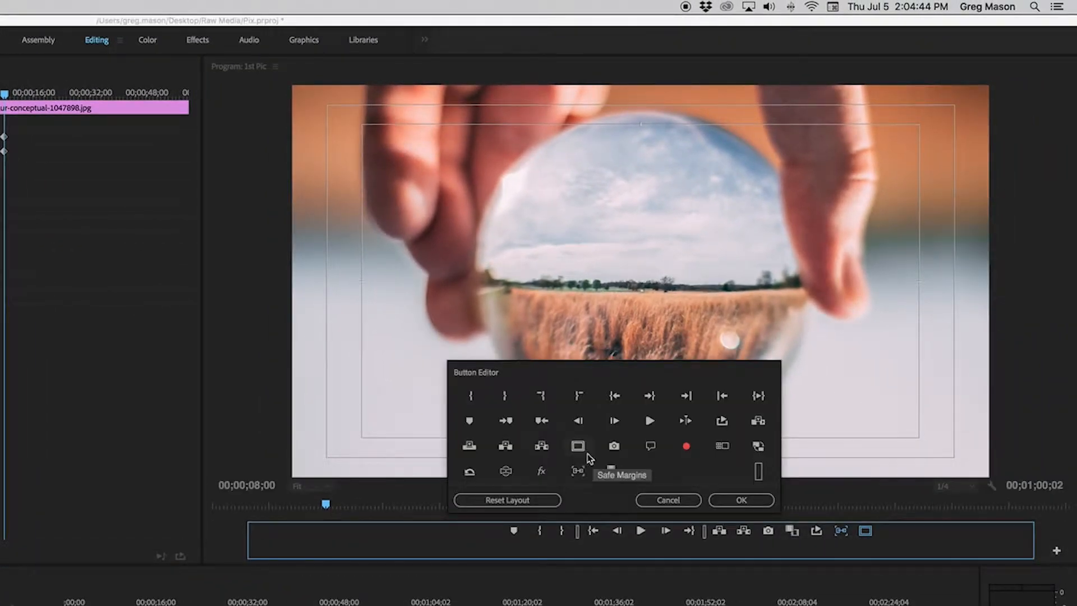
drag(579, 447, 907, 533)
click(741, 499)
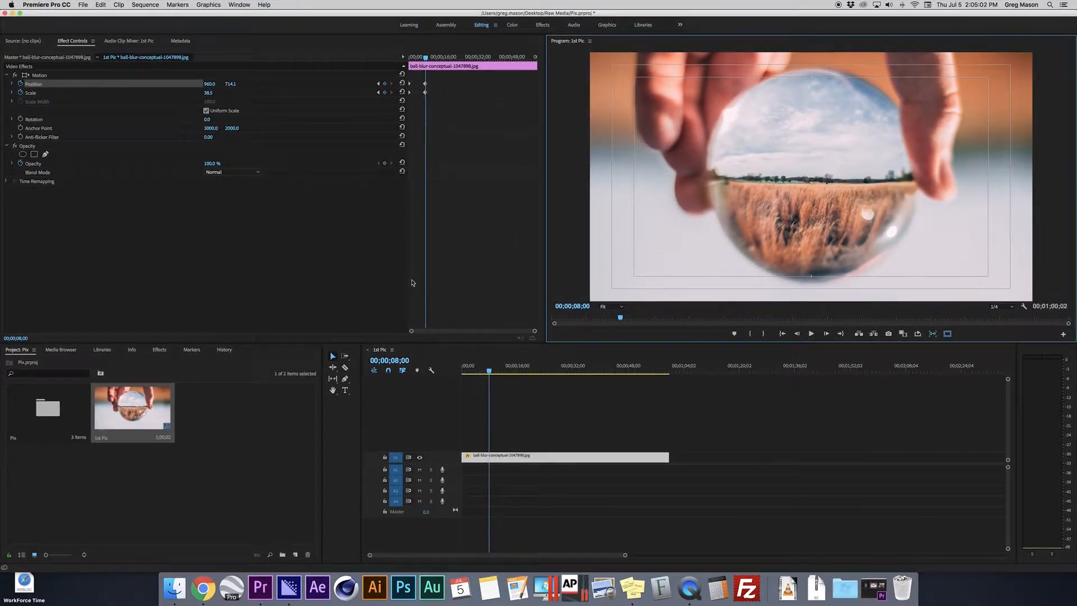
Step: Add Scale and Position keyframes at 00;00;09;00 to hold the framing for one second
click(398, 362)
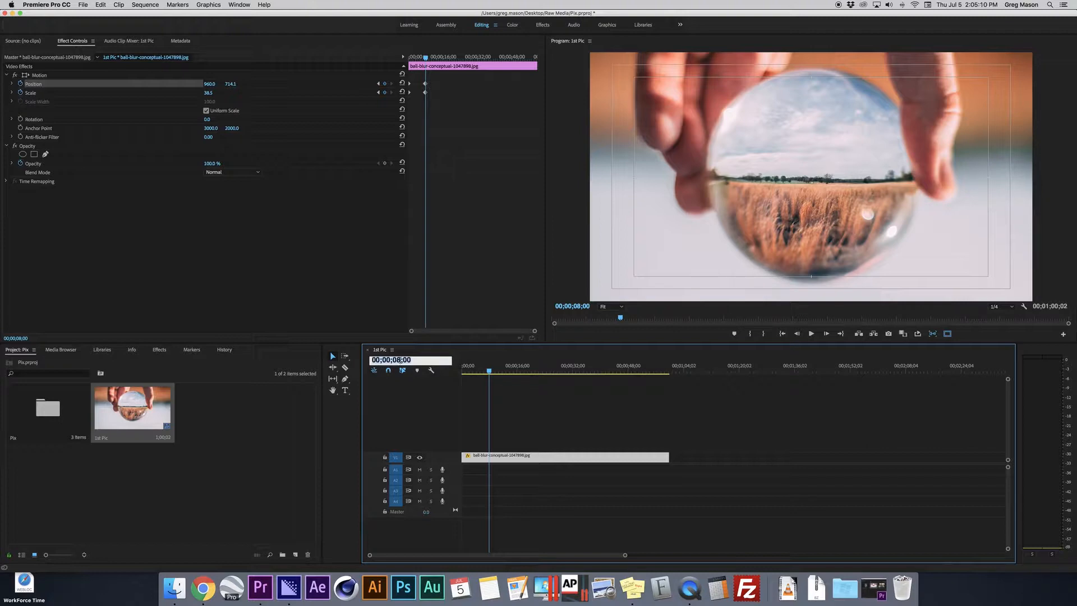
key(BackSpace)
text(9)
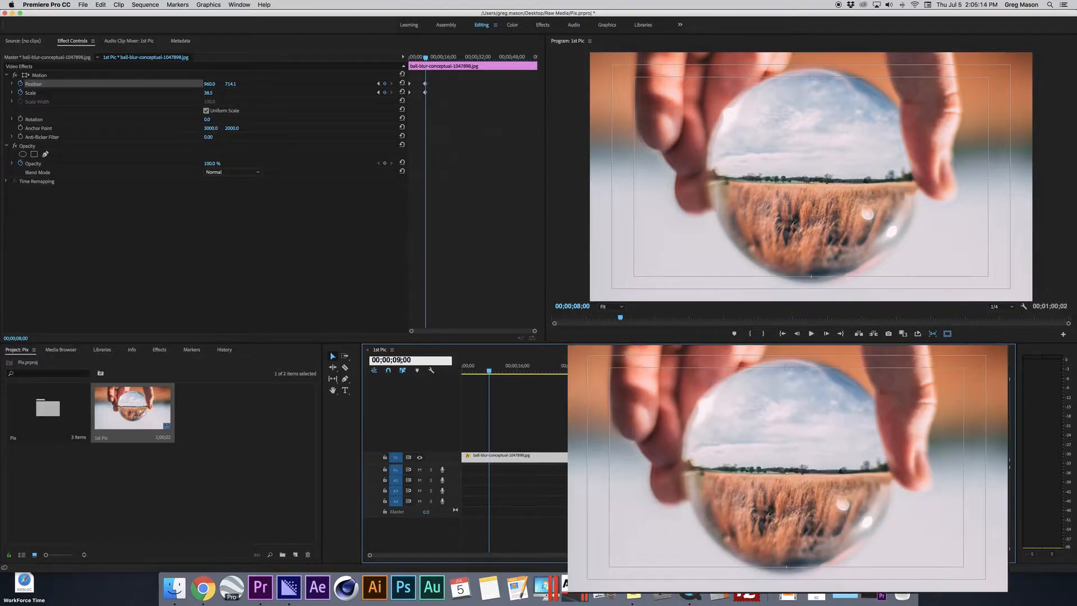
key(Return)
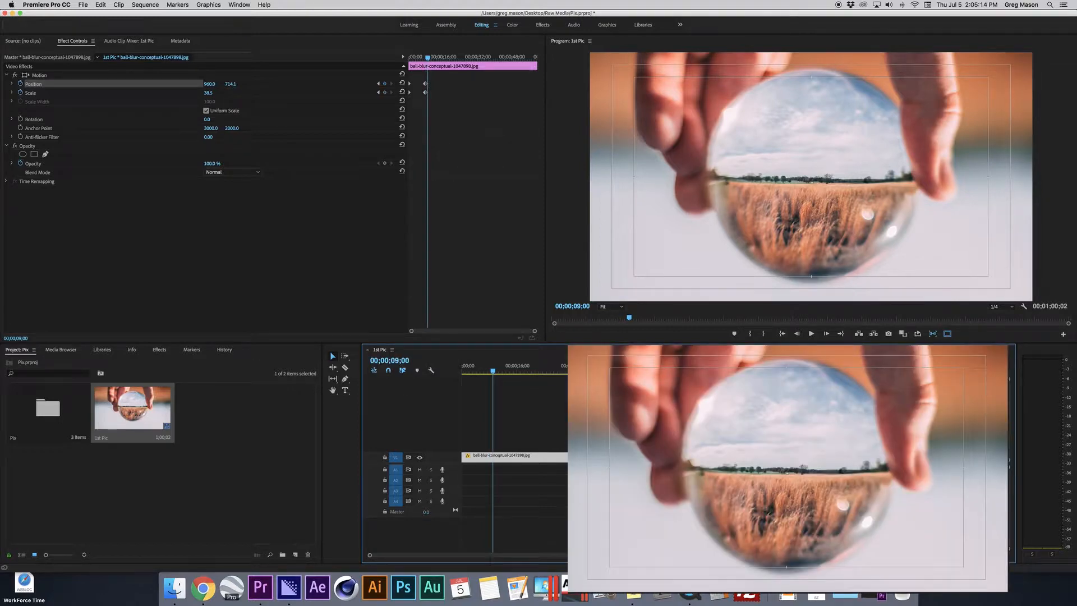
click(385, 93)
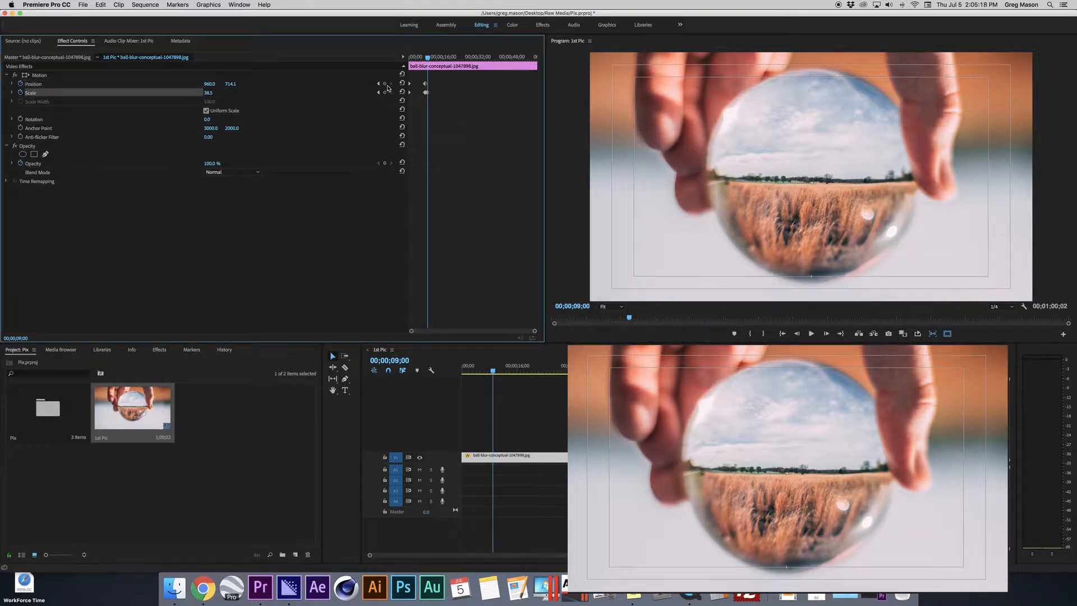
click(385, 84)
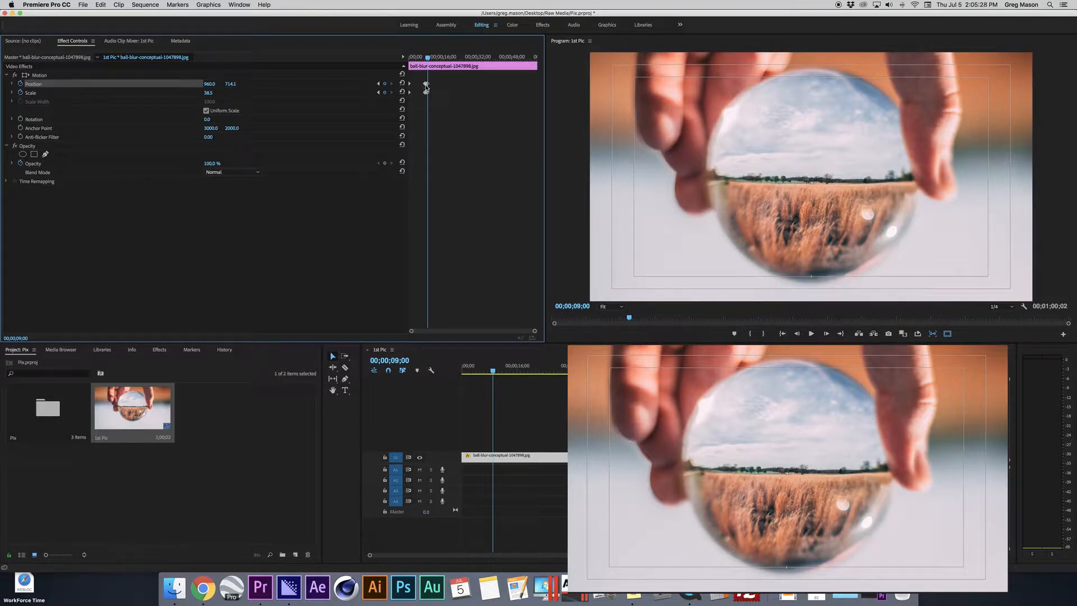
click(426, 59)
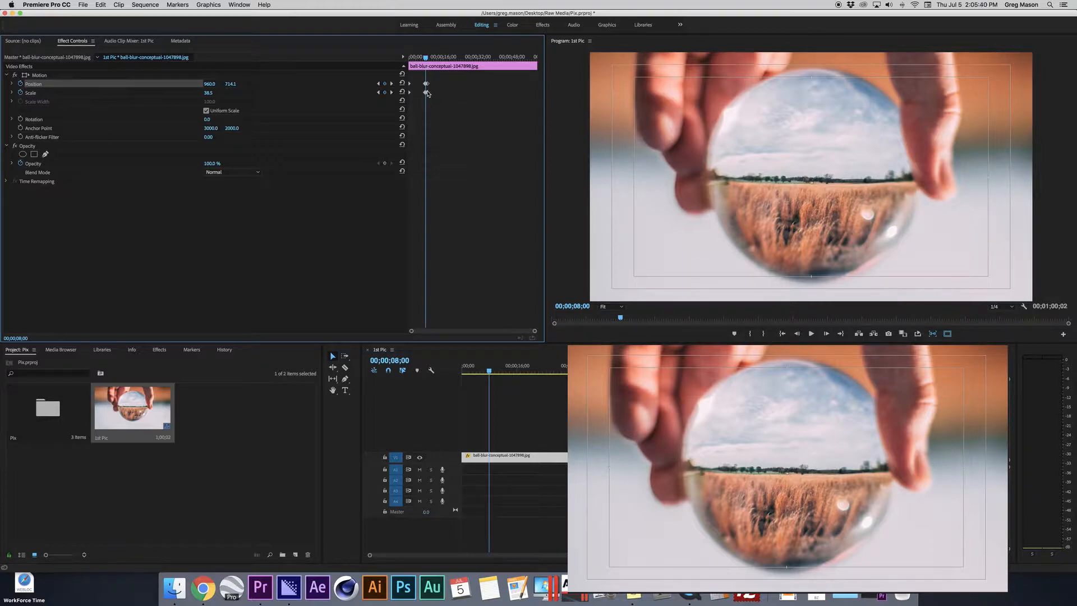
drag(426, 61, 432, 62)
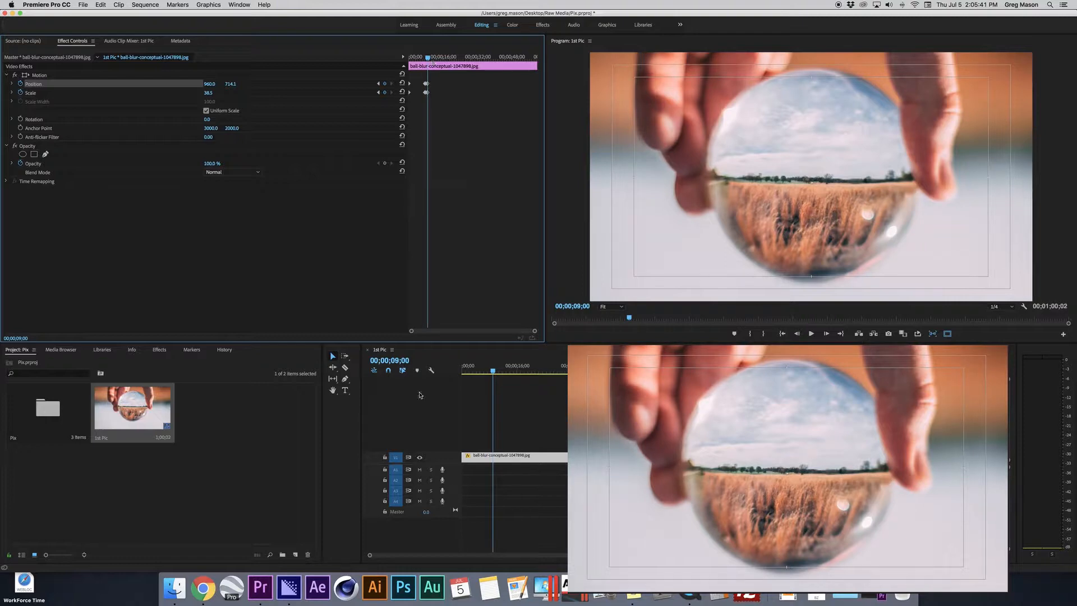
Step: At 00;00;17;00, set the clip's Scale to 65.5 and its vertical Position to 817.2
click(398, 360)
key(BackSpace)
key(BackSpace)
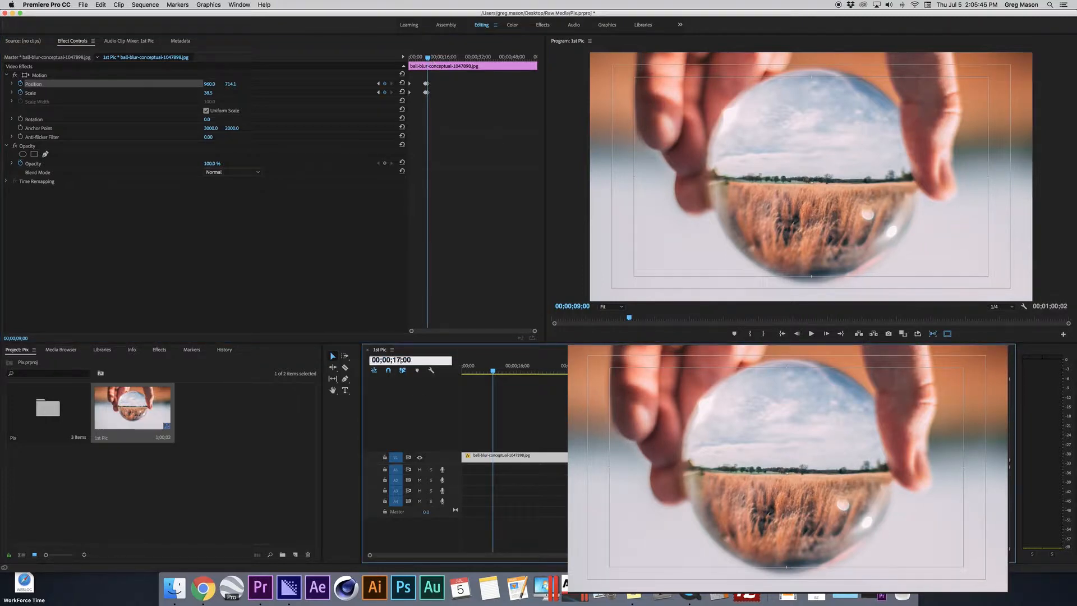
text(17)
key(Return)
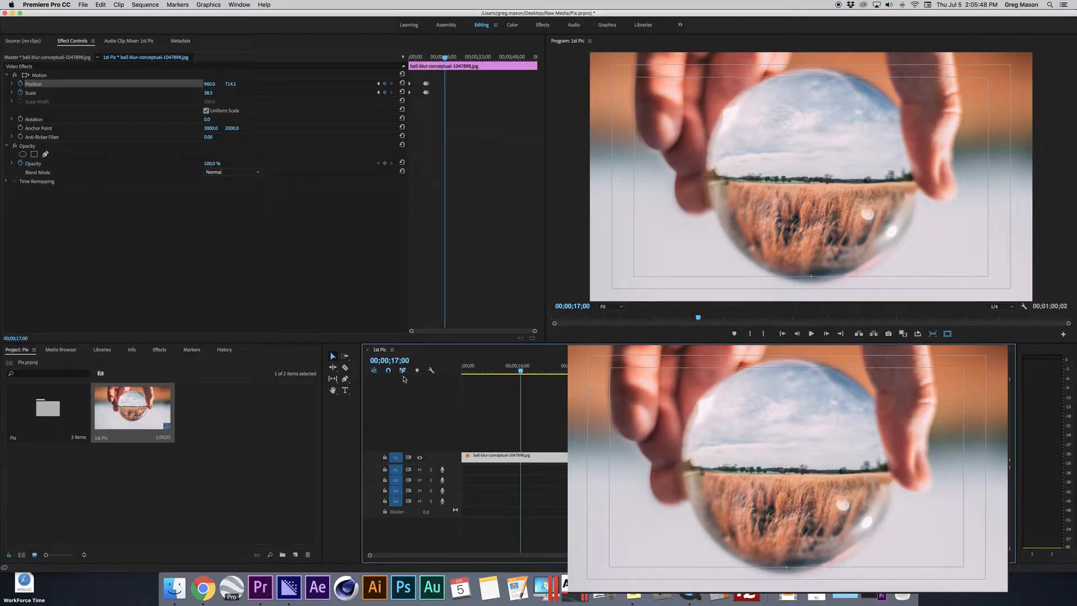
click(212, 94)
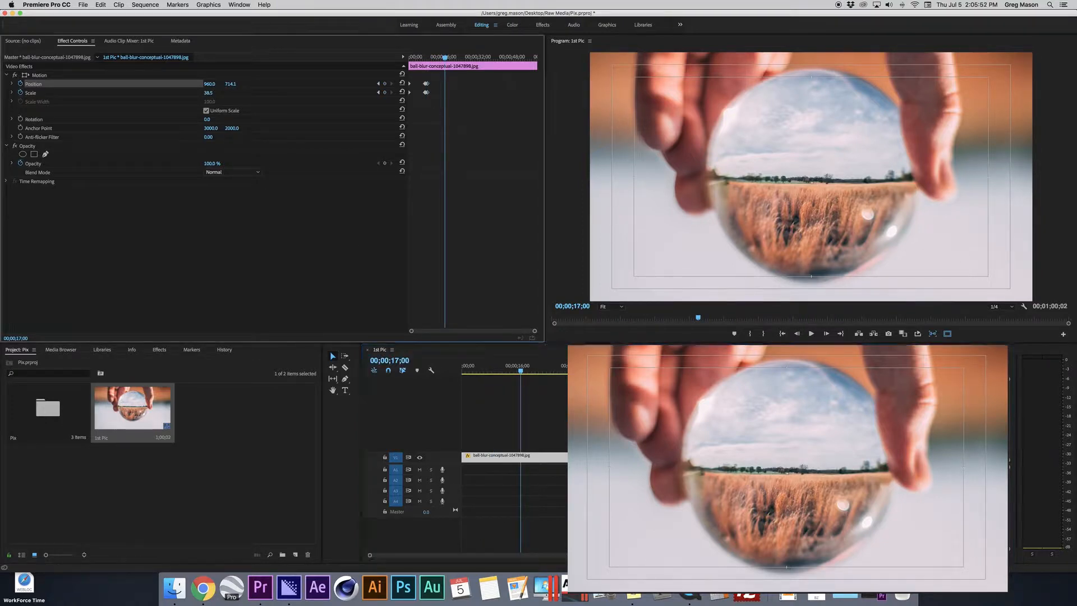
drag(211, 94, 293, 88)
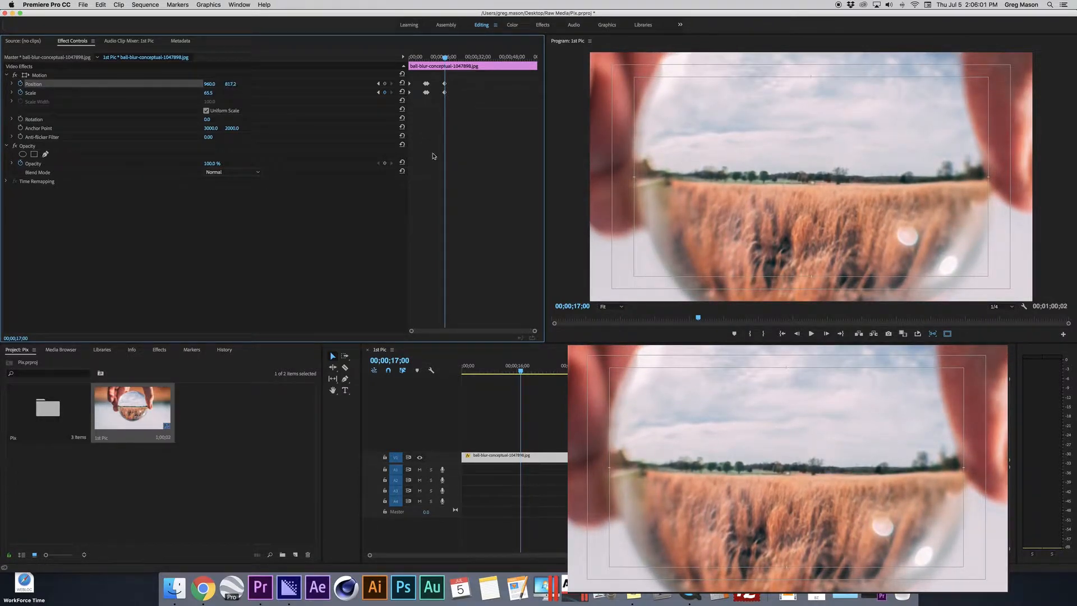
Step: Add Scale and Position keyframes at 00;00;18;00 to hold the second zoom for one second
click(399, 360)
click(400, 360)
key(BackSpace)
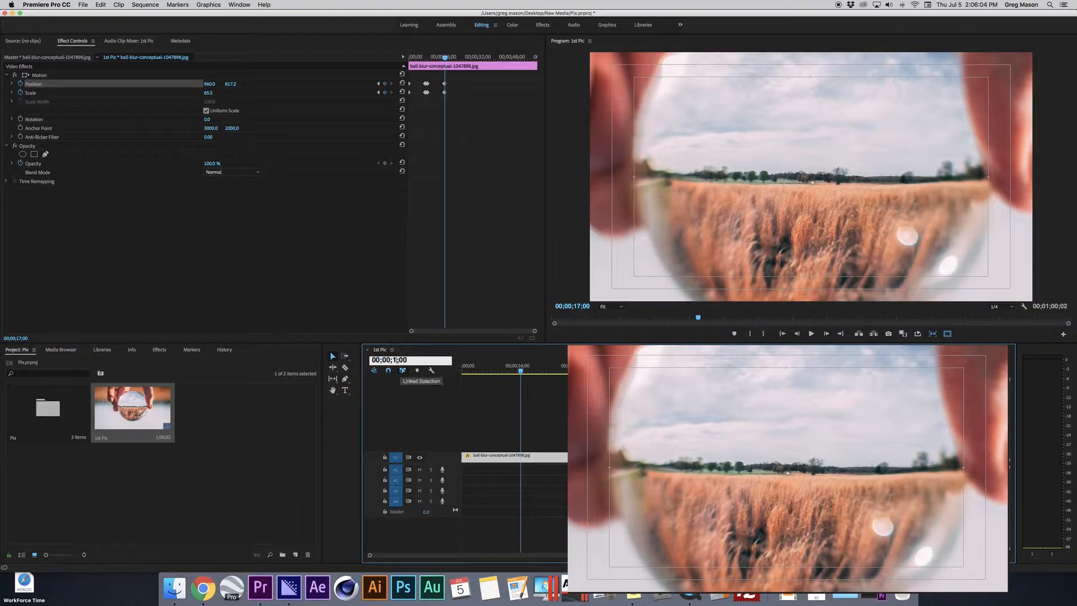
text(8)
key(Return)
click(385, 92)
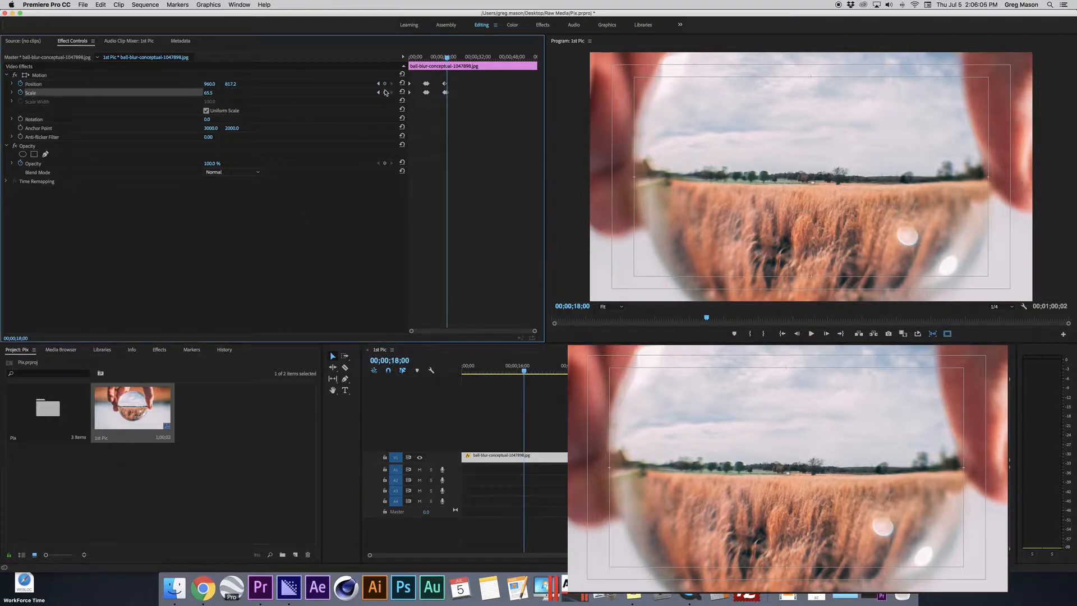
Step: At 00;00;26;00, set the clip's Scale to 110.5 and its vertical Position to 953.2
click(399, 359)
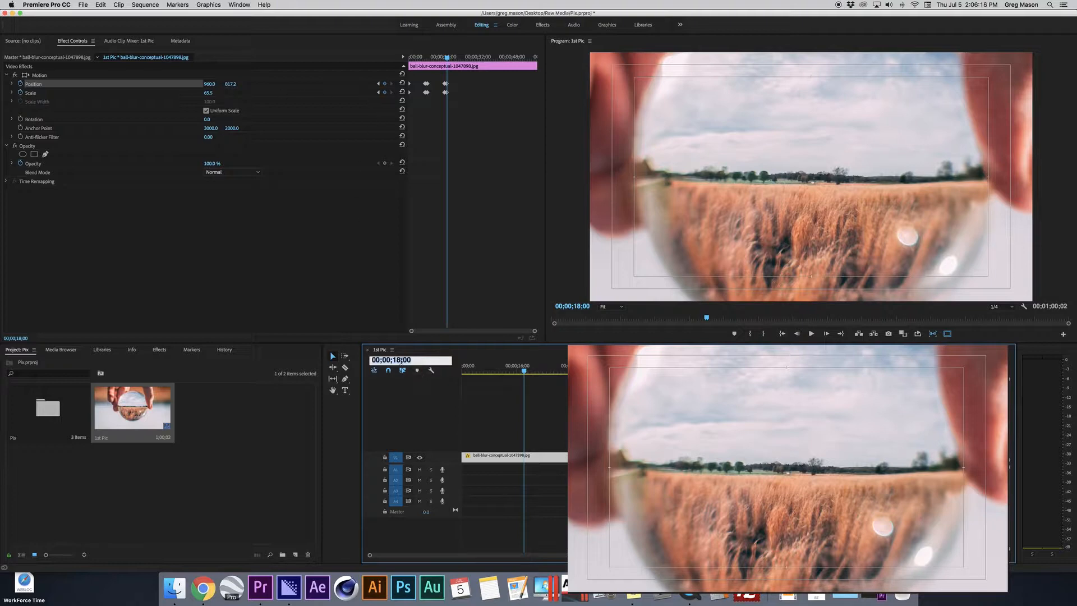
key(BackSpace)
key(BackSpace)
key(BackSpace)
text(6)
key(Return)
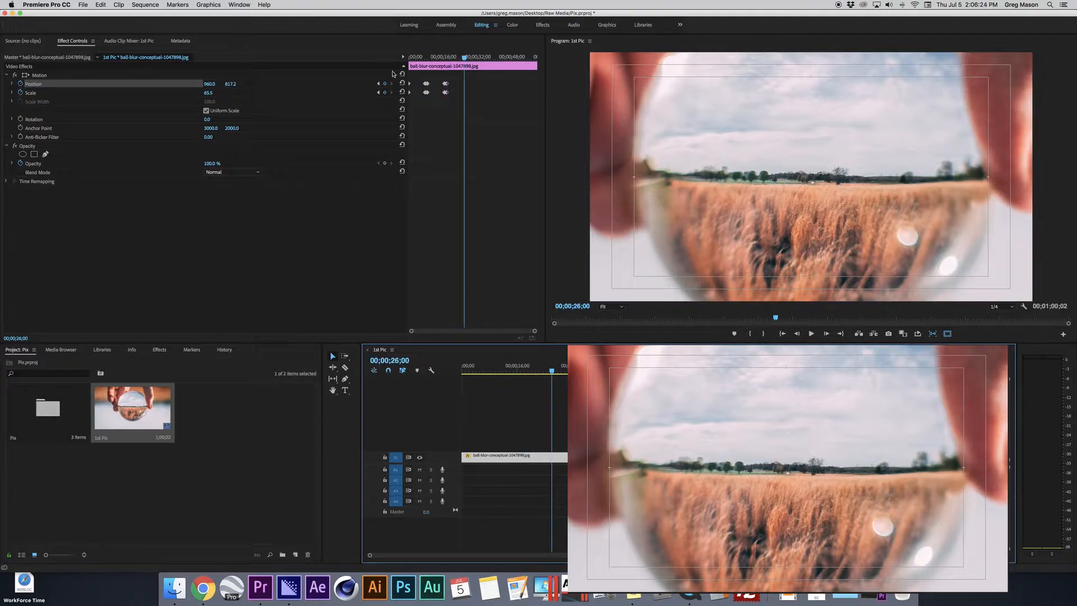
click(208, 93)
drag(208, 93, 336, 83)
drag(202, 93, 225, 84)
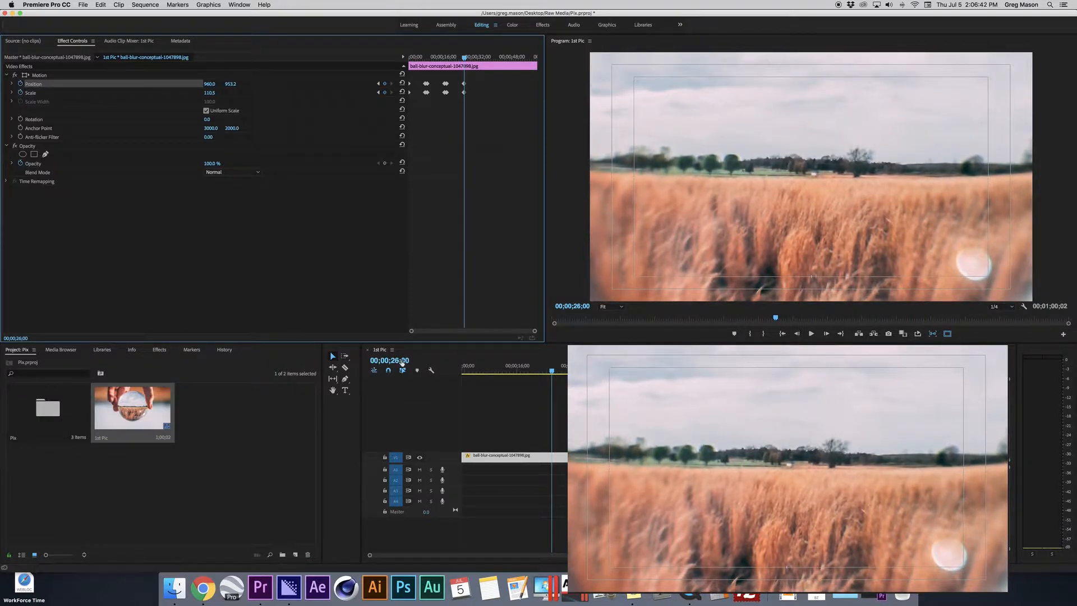
Step: Add Position and Scale keyframes at 00;00;27;00 to hold the closest zoom for one second
click(399, 360)
key(BackSpace)
text(7)
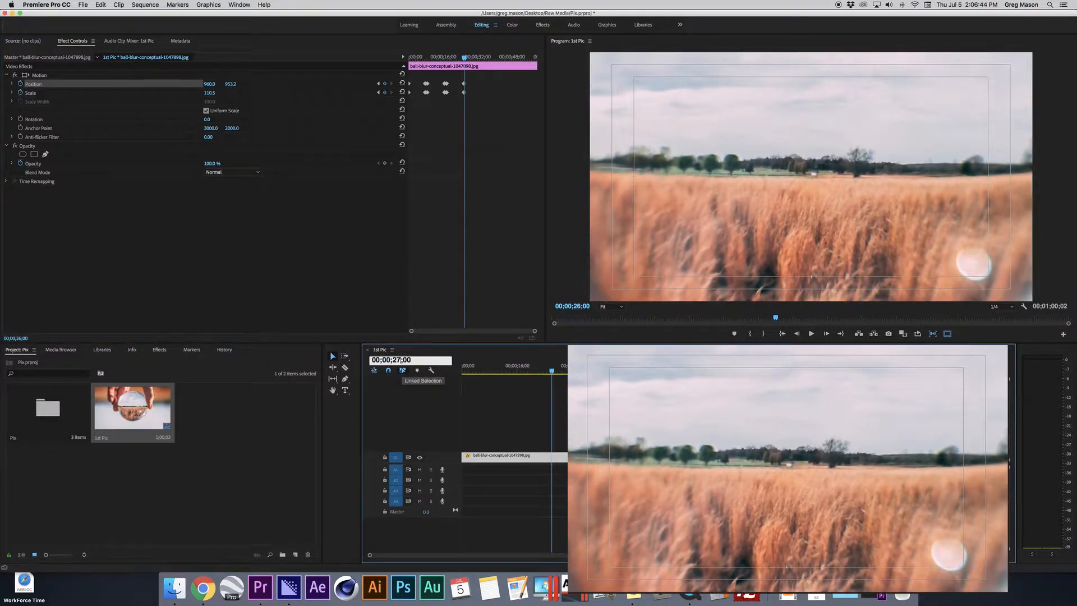
key(Return)
click(385, 83)
click(385, 92)
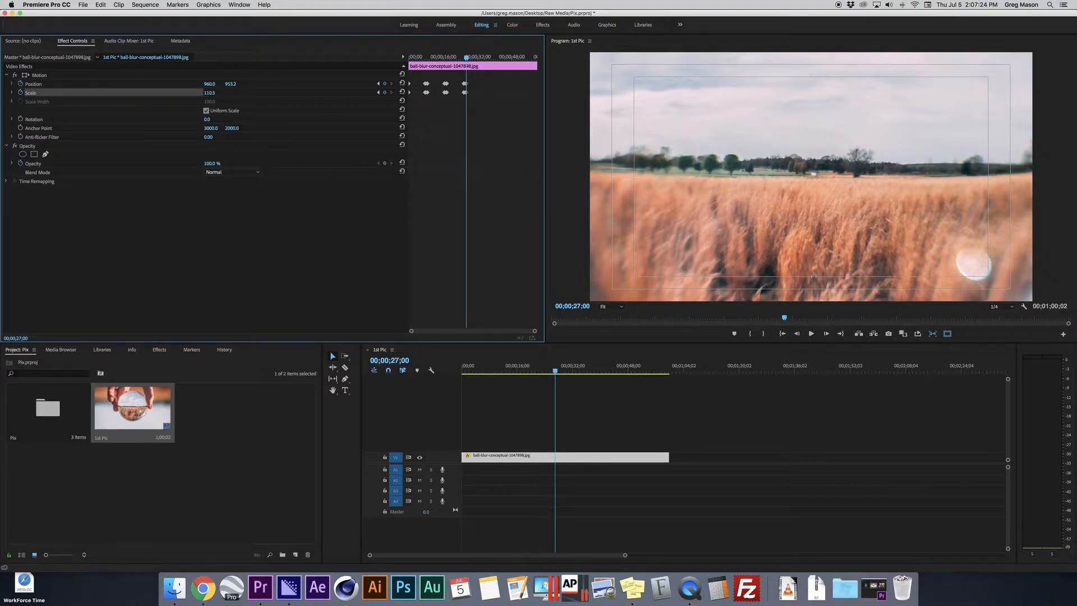
Step: Move the playhead to 00;00;55;00 and copy the first Position and Scale keyframes at the clip's start
click(392, 360)
key(BackSpace)
key(BackSpace)
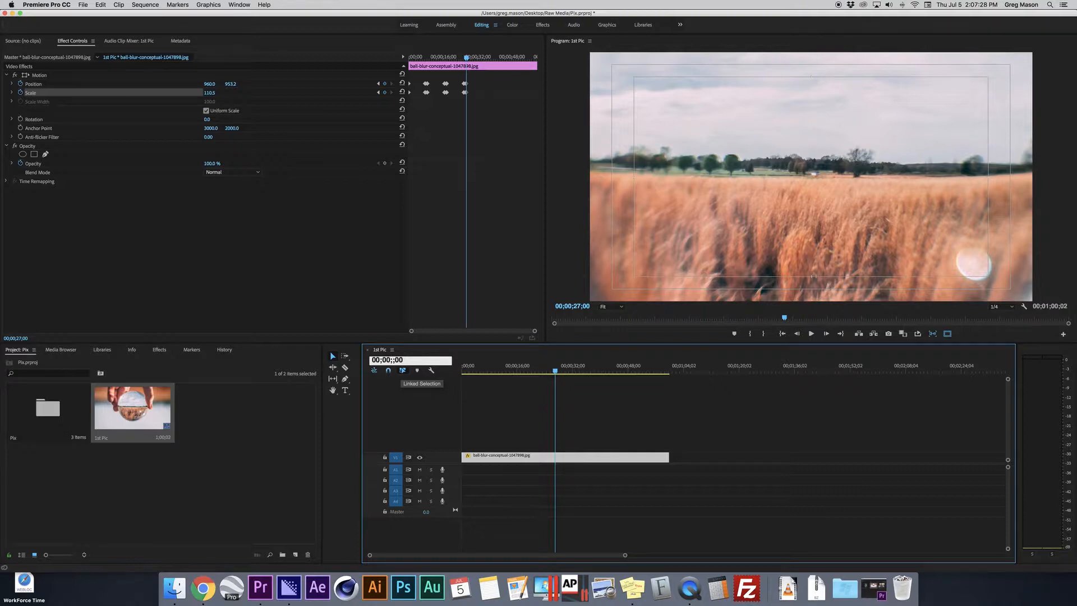
text(55)
key(Return)
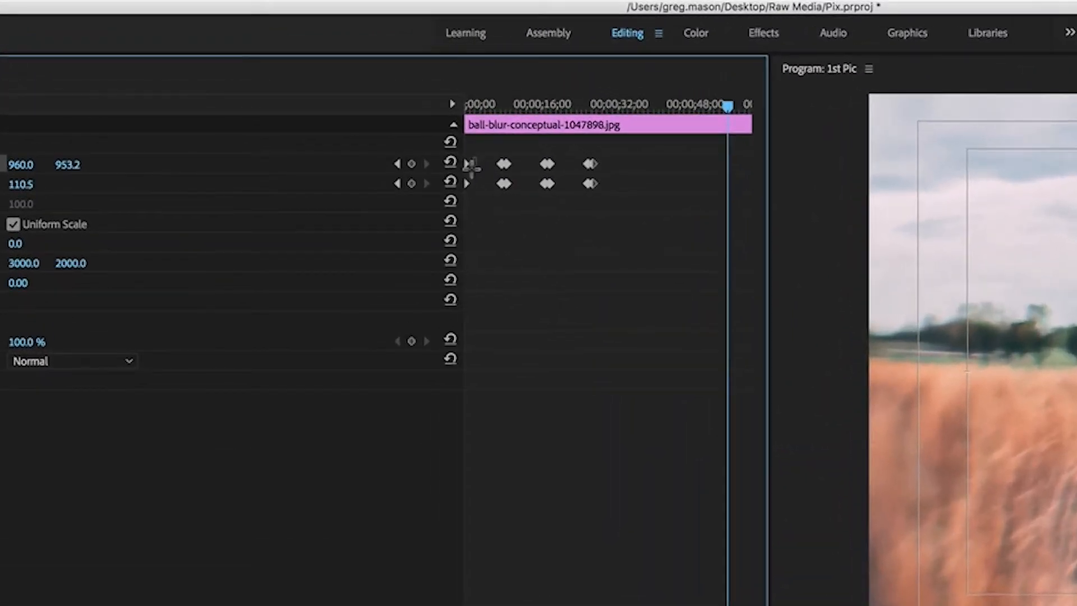
drag(458, 194, 457, 192)
right_click(469, 186)
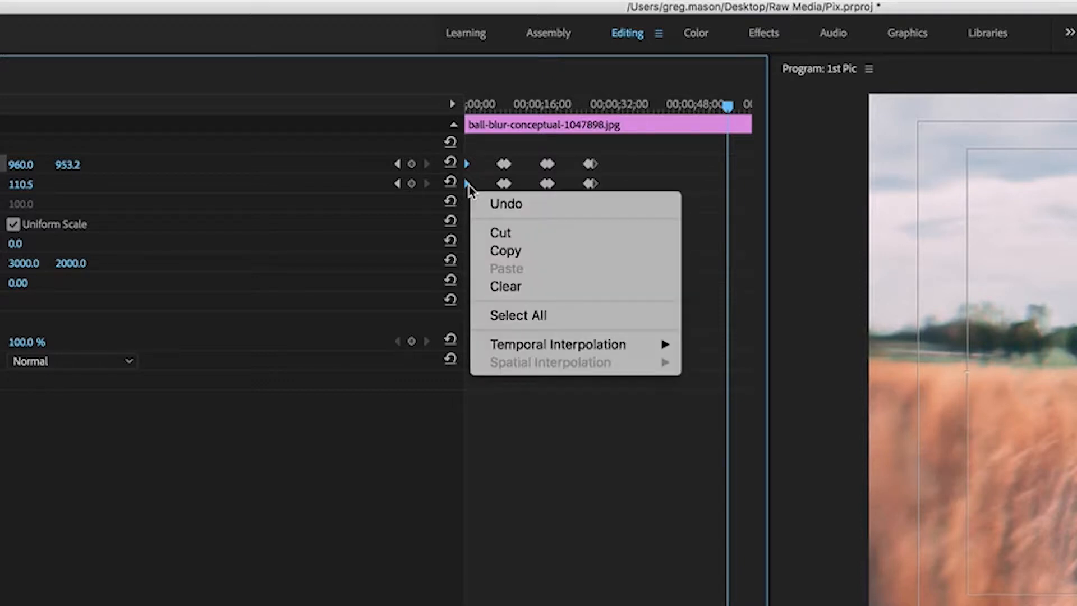
click(505, 250)
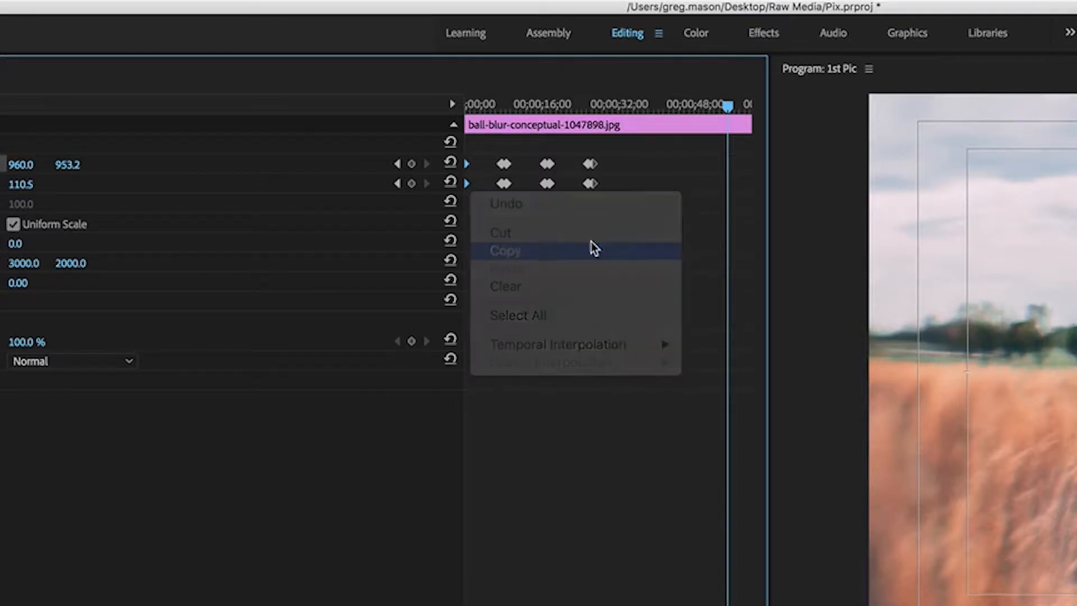
Step: Paste the copied Position and Scale keyframes at 00;00;55;00 and change the clip's Scale to 35.9 and vertical Position to 701.8 there
right_click(719, 183)
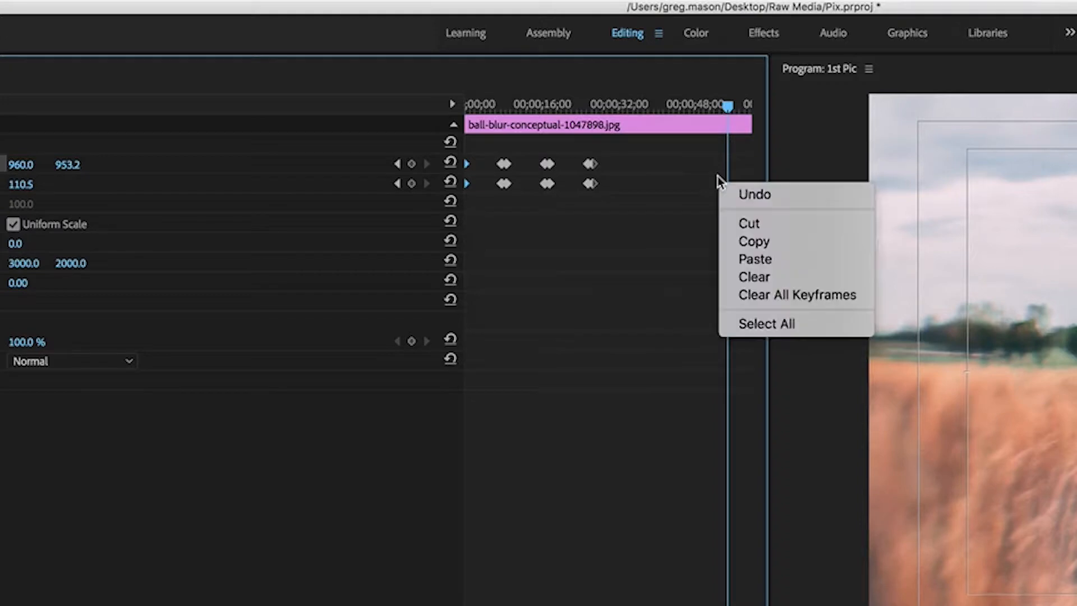
click(772, 259)
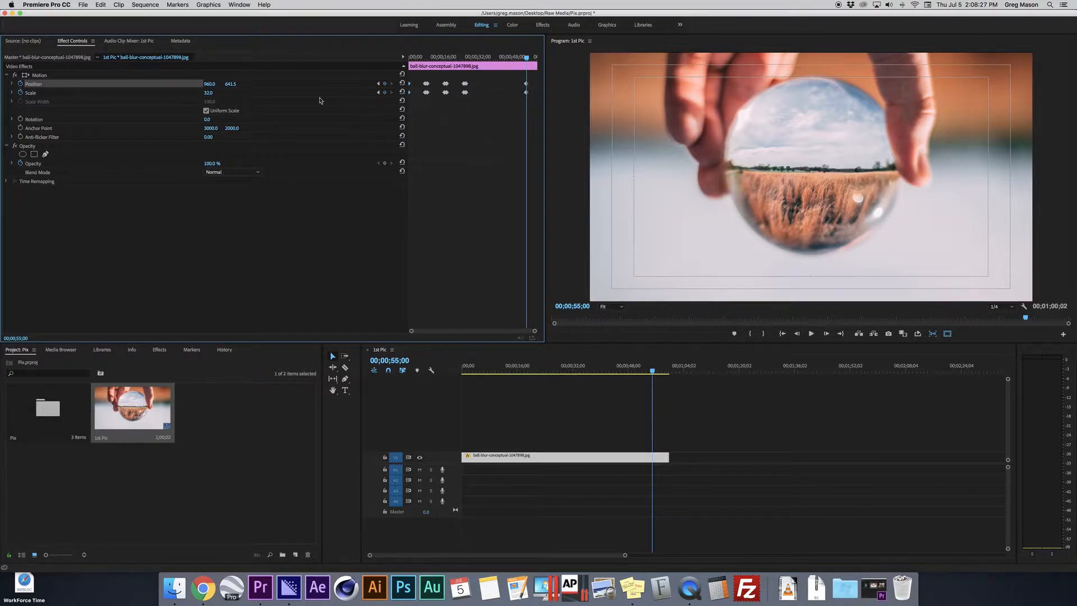
drag(221, 97, 264, 84)
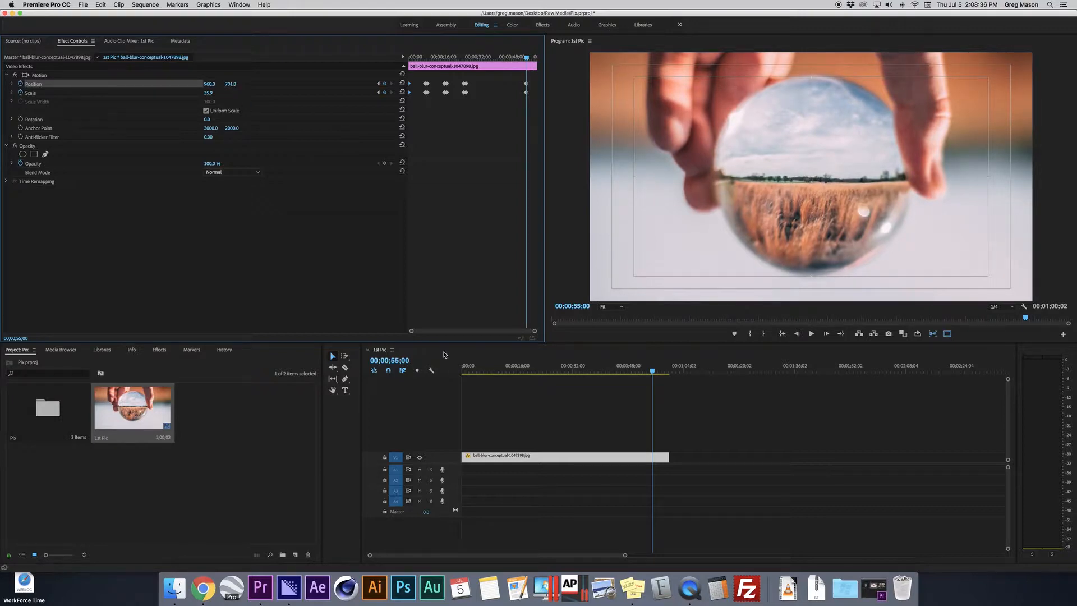
Step: Play the sequence from its start to review the staged zoom, then scrub back to the opening seconds
click(460, 420)
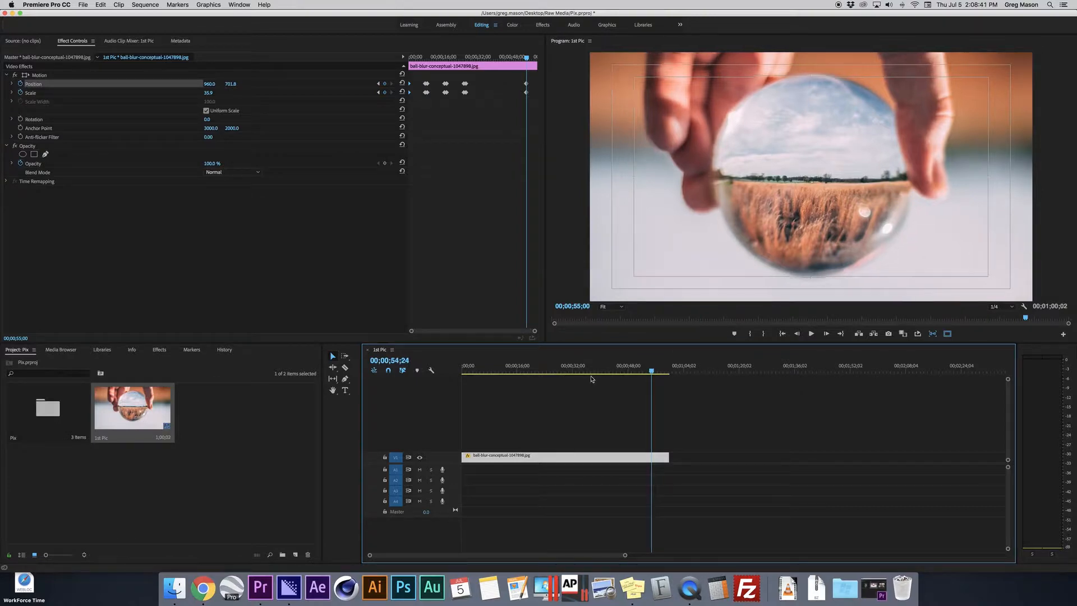
key(Home)
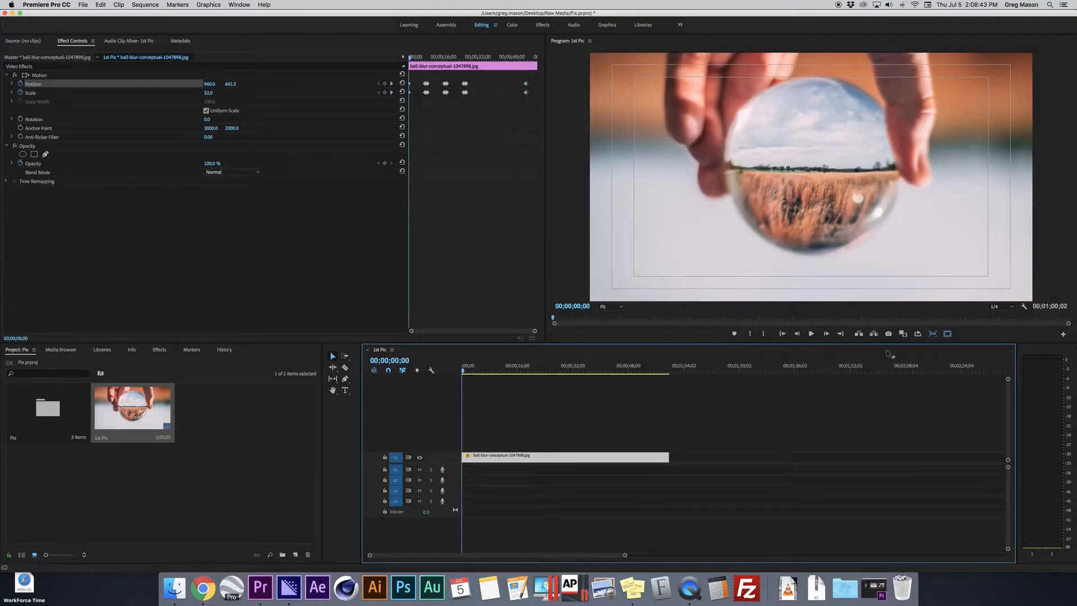
key(space)
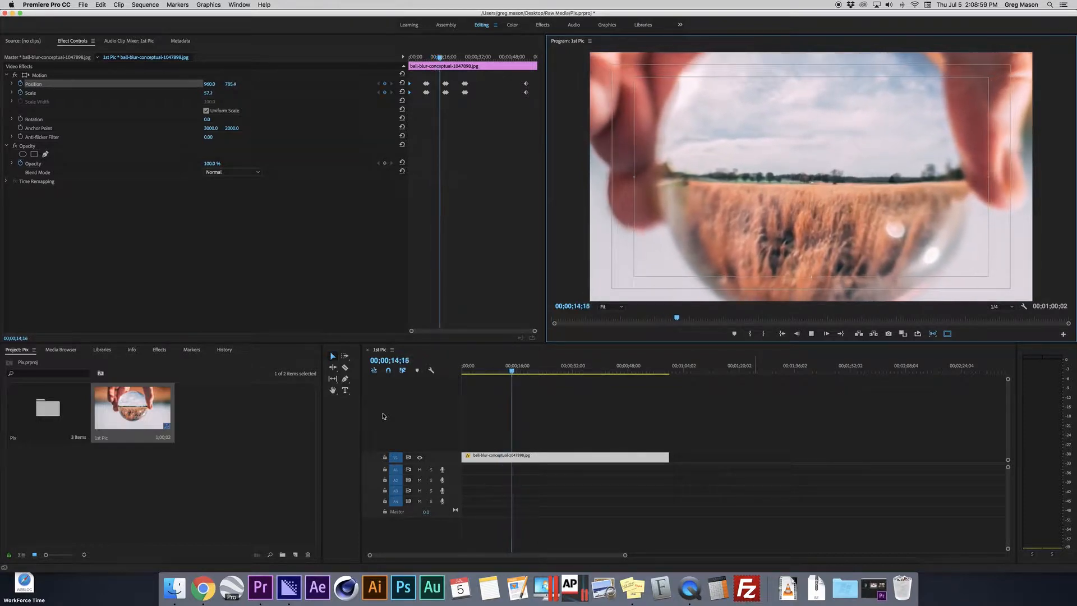
click(812, 334)
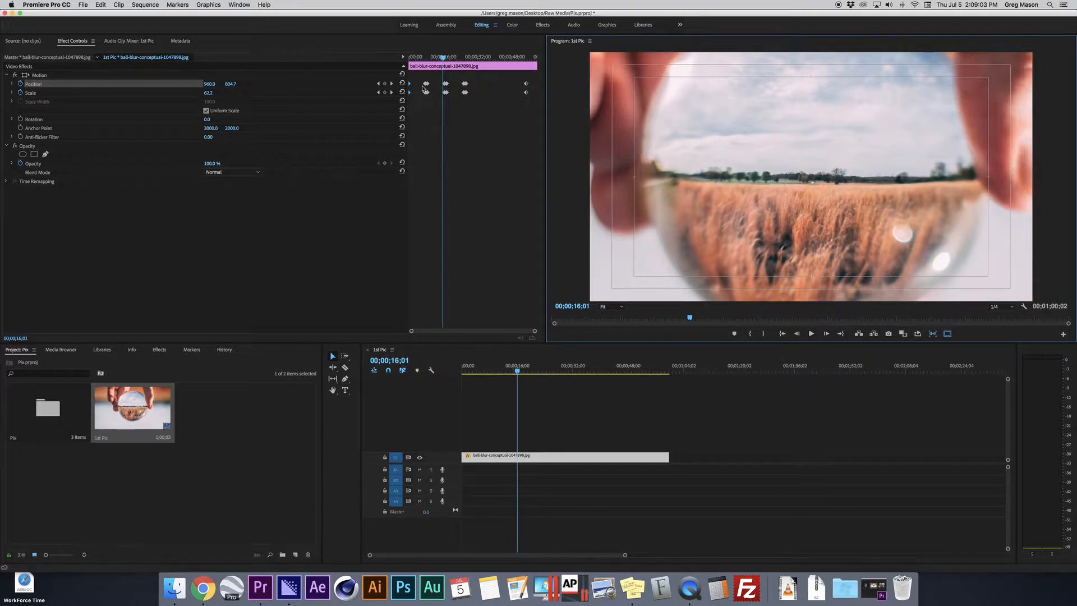
drag(445, 59, 420, 67)
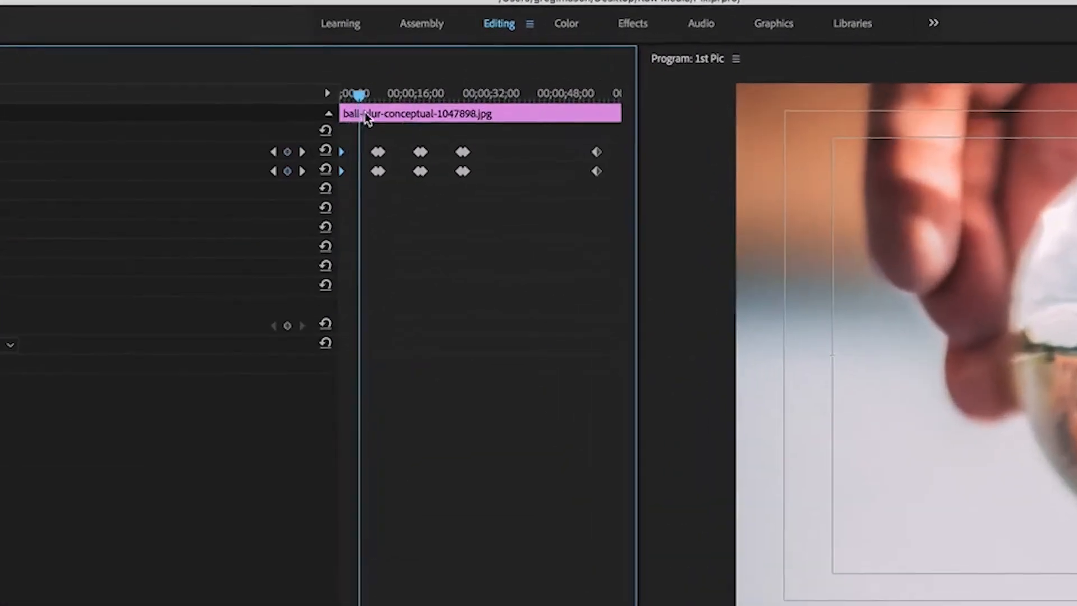
drag(365, 112, 352, 131)
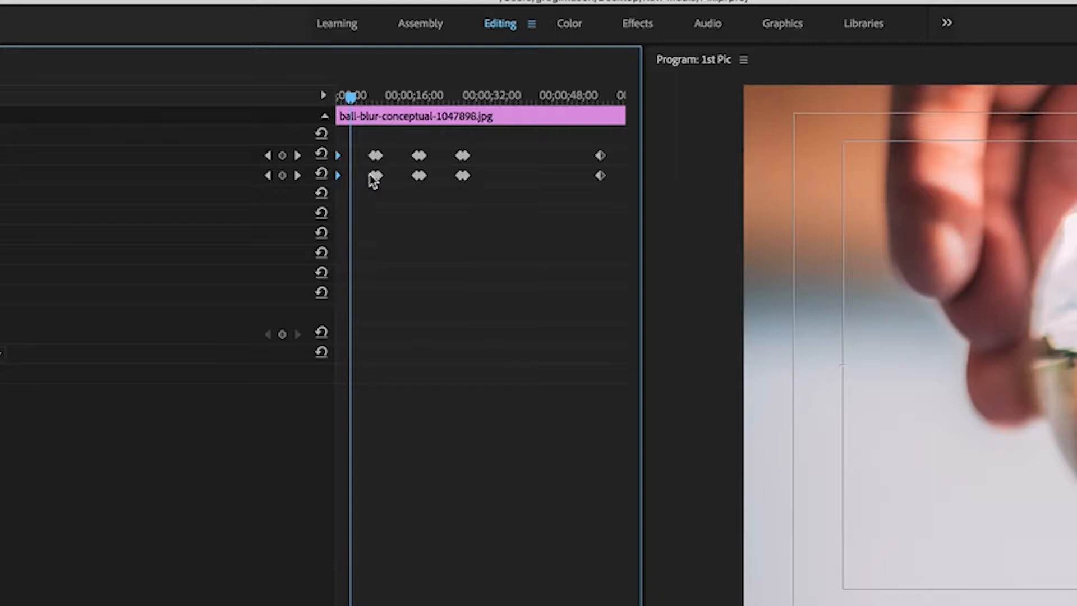
Step: Apply Ease Out temporal interpolation to the first Position and Scale keyframes at the clip's start
right_click(340, 180)
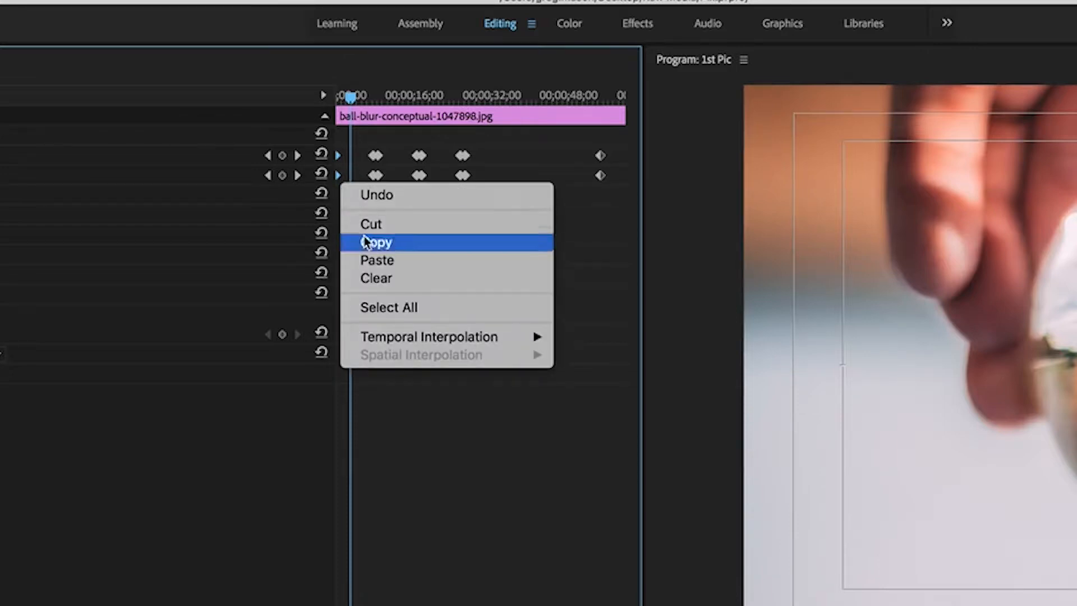
mouse_move(451, 341)
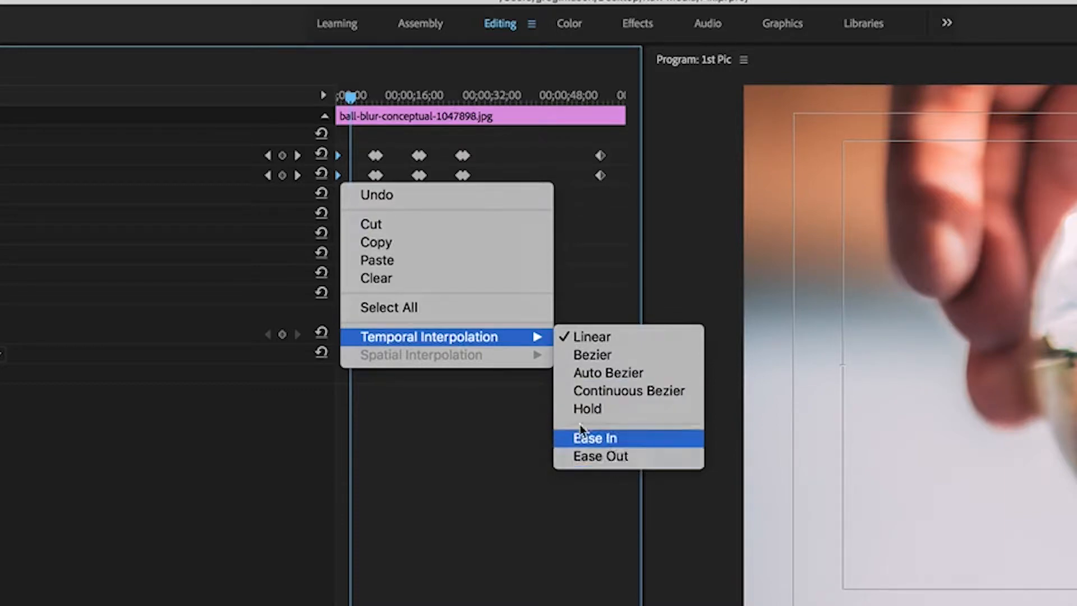
click(593, 438)
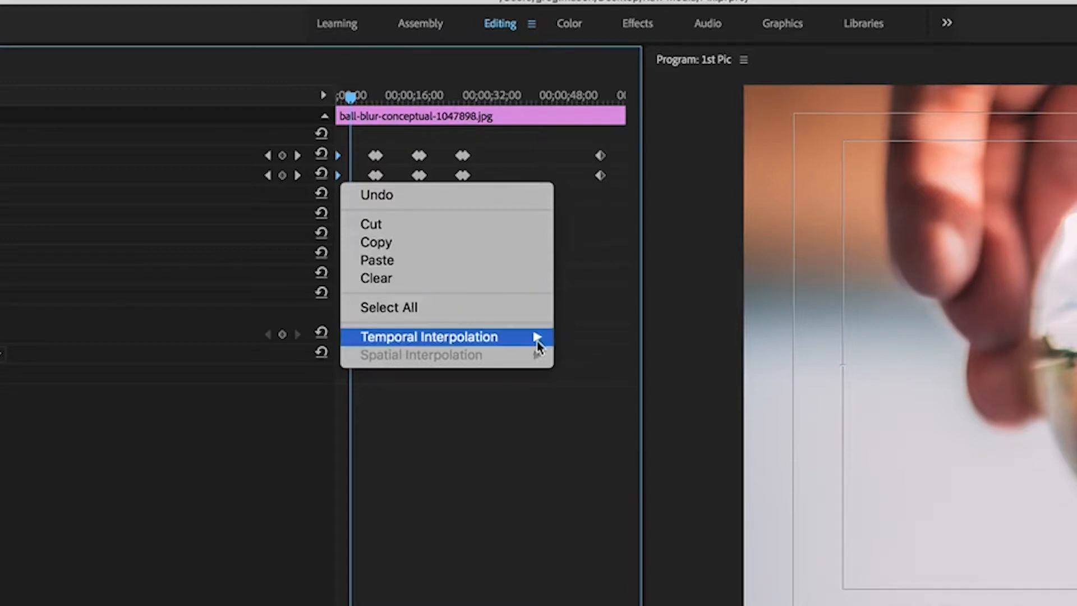
mouse_move(535, 338)
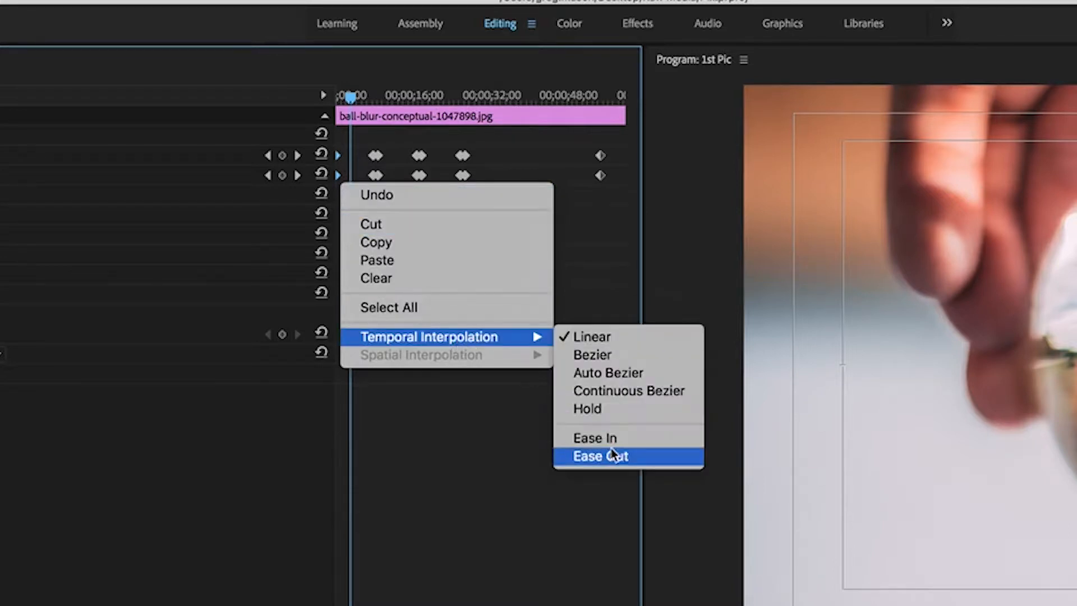
click(620, 463)
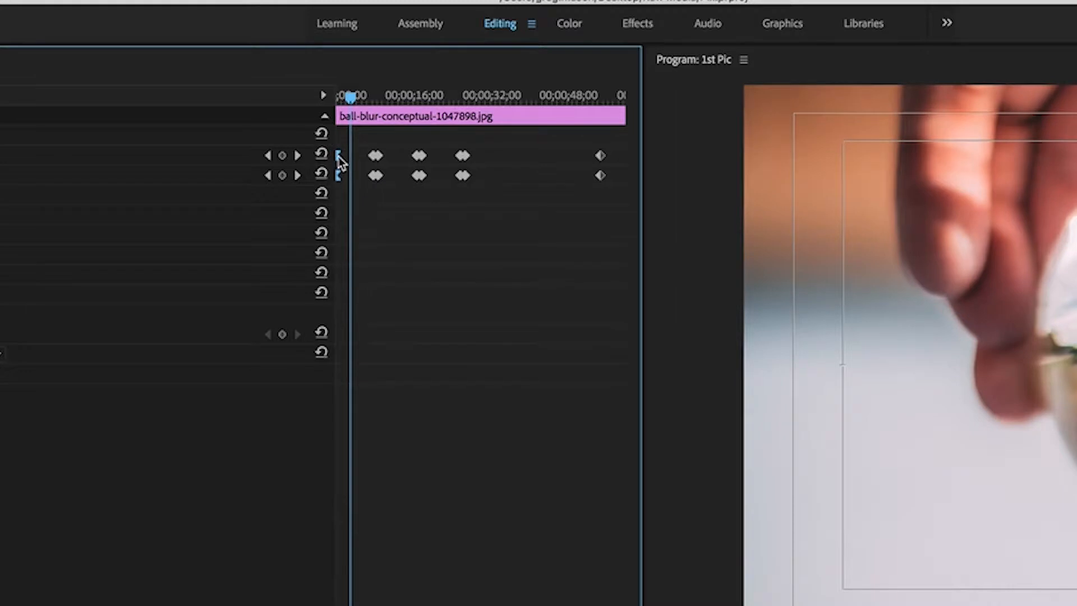
Step: Apply Ease In to the first Position and Scale keyframes of the first hold pair, and play back the eased zoom from the start
drag(359, 145, 374, 186)
right_click(374, 182)
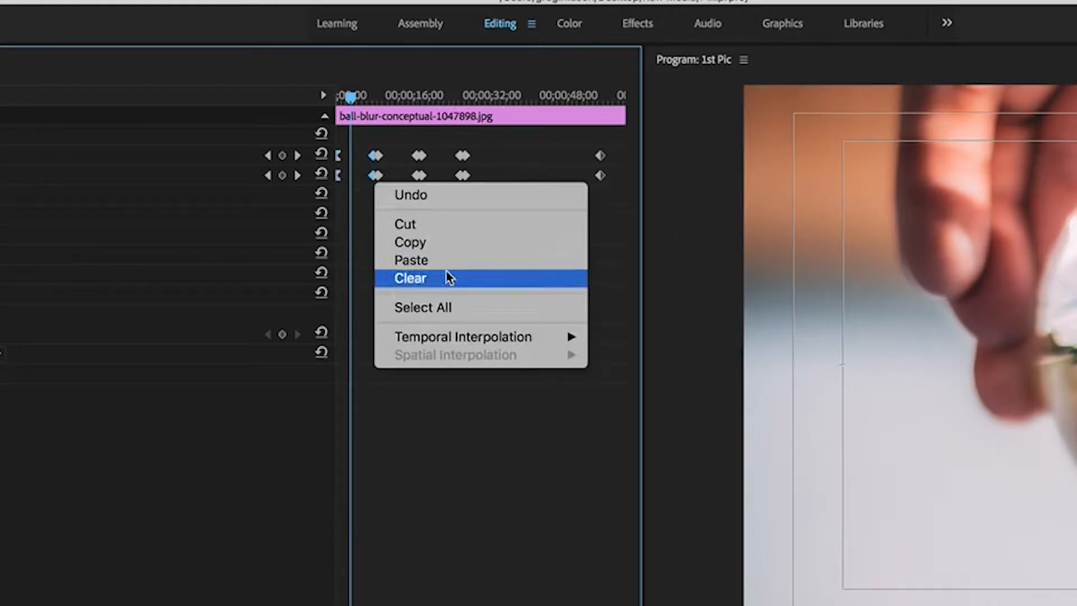
mouse_move(477, 336)
click(663, 440)
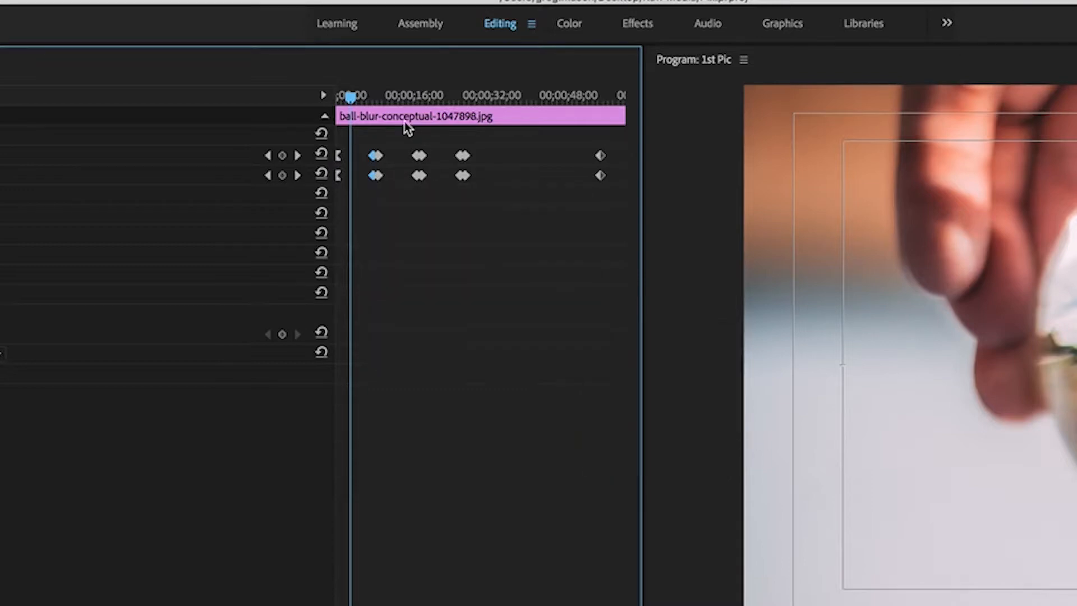
drag(362, 102, 303, 101)
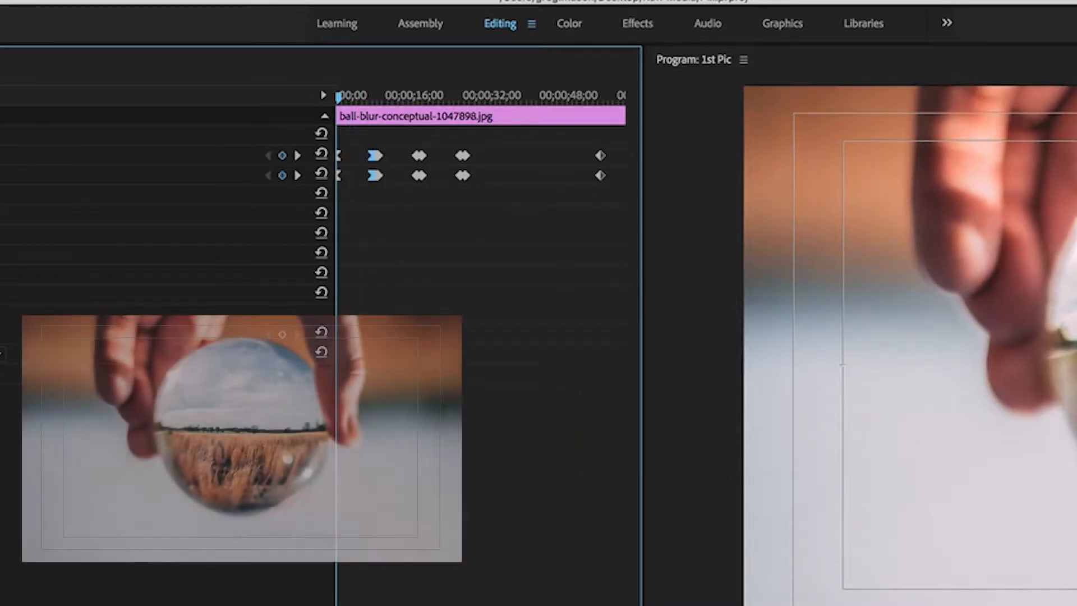
key(space)
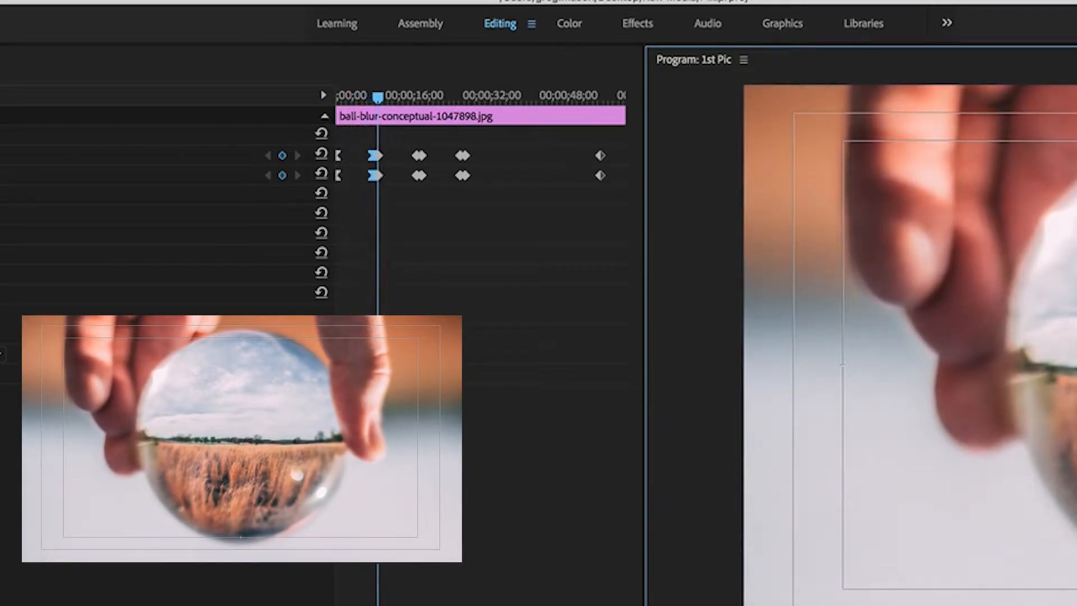
Step: Select the Position and Scale keyframes that end each of the three holds and apply Ease Out to them
drag(623, 604, 547, 604)
drag(525, 147, 456, 212)
drag(434, 603, 535, 603)
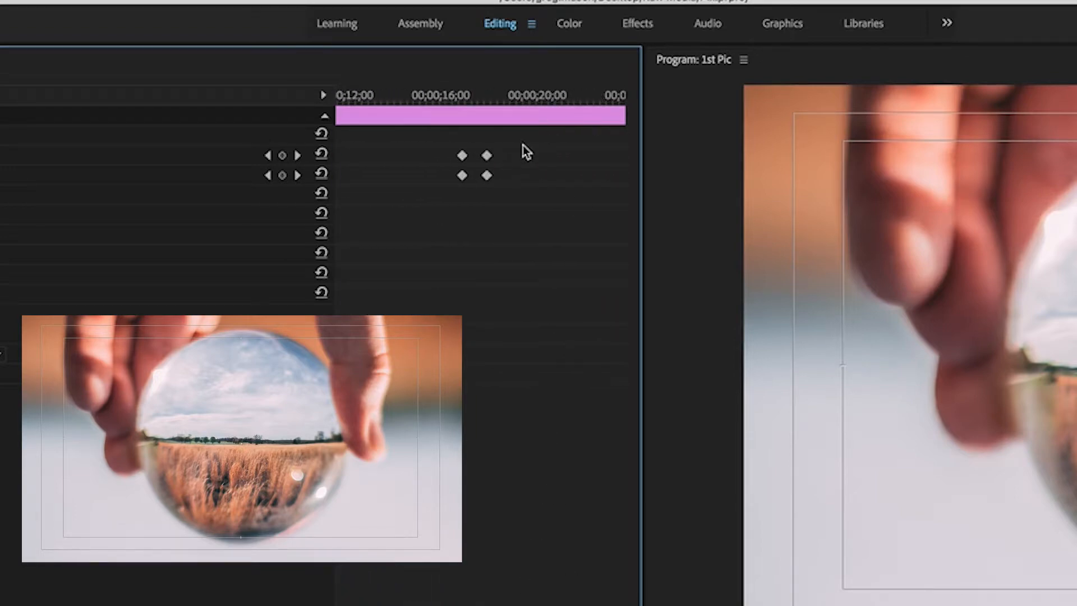
drag(516, 152, 482, 197)
drag(463, 604, 545, 603)
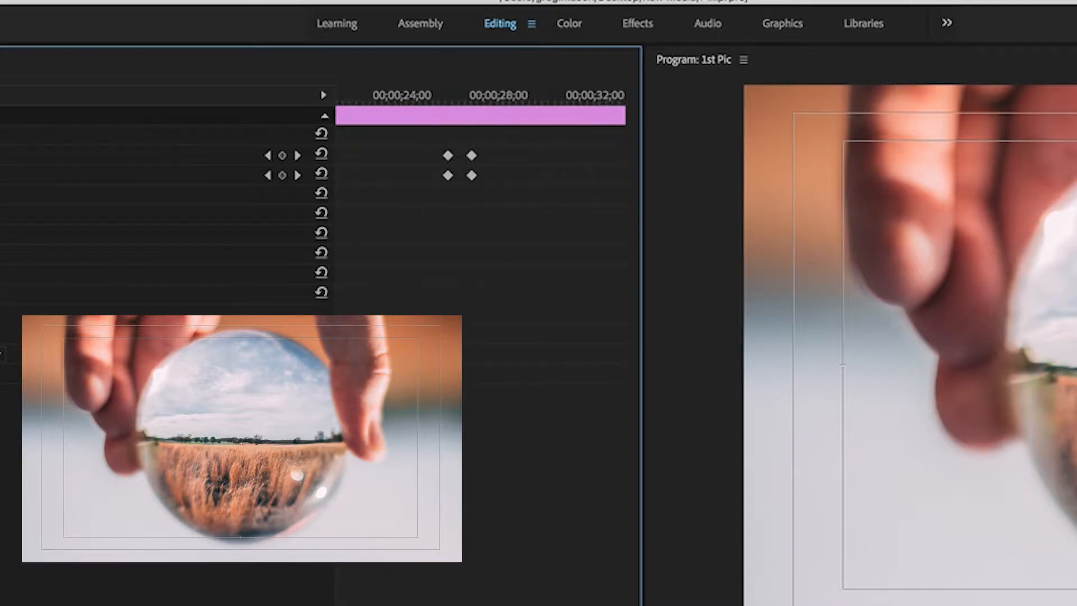
drag(514, 150, 463, 195)
right_click(471, 177)
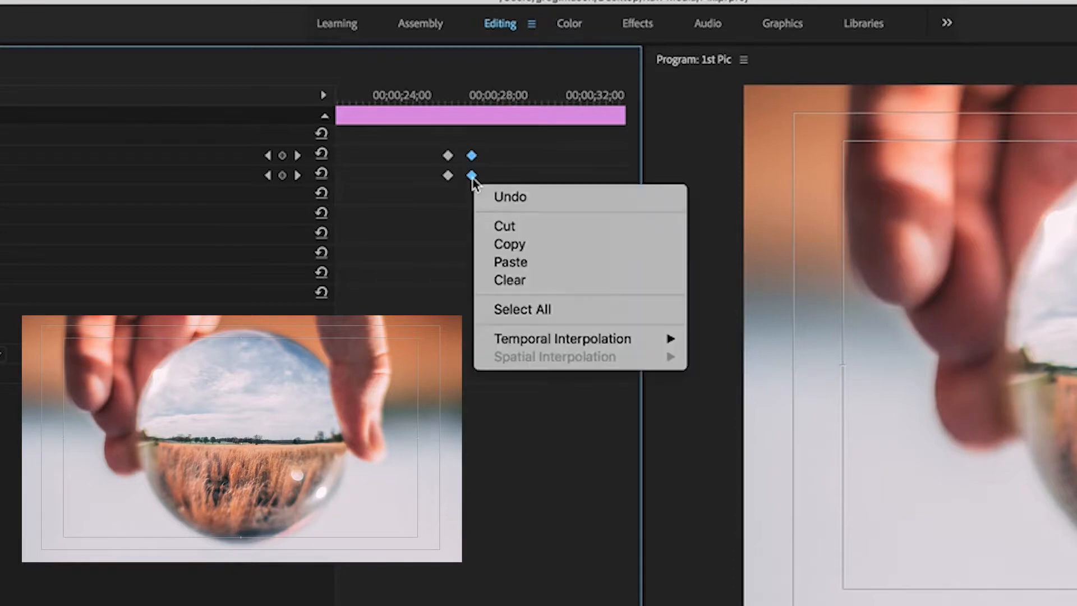
mouse_move(594, 339)
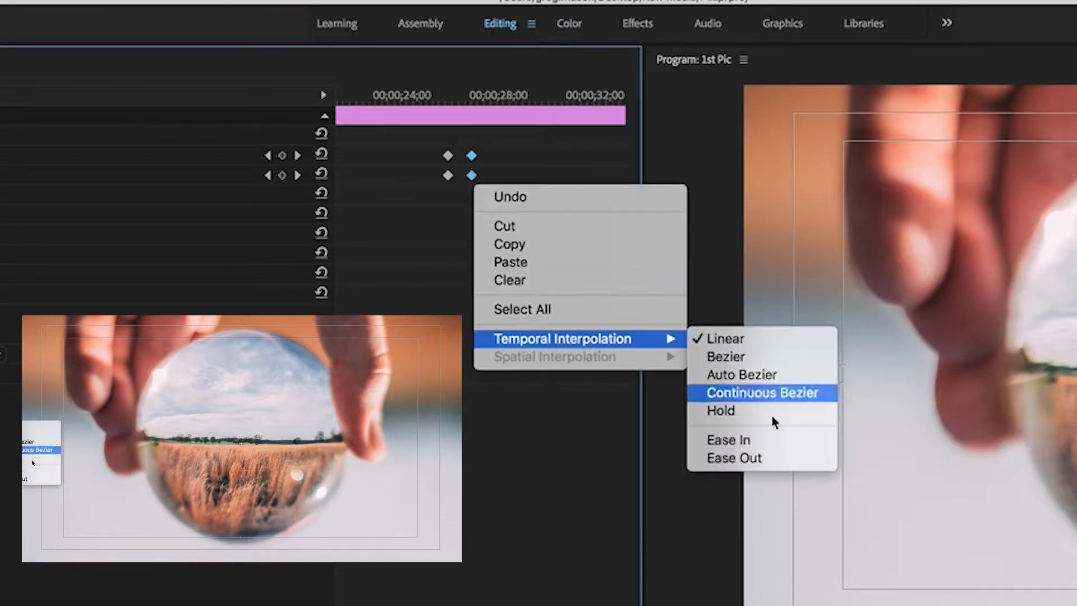
click(781, 457)
scroll(481, 225, down, 2)
scroll(481, 224, right, 5)
scroll(481, 224, left, 5)
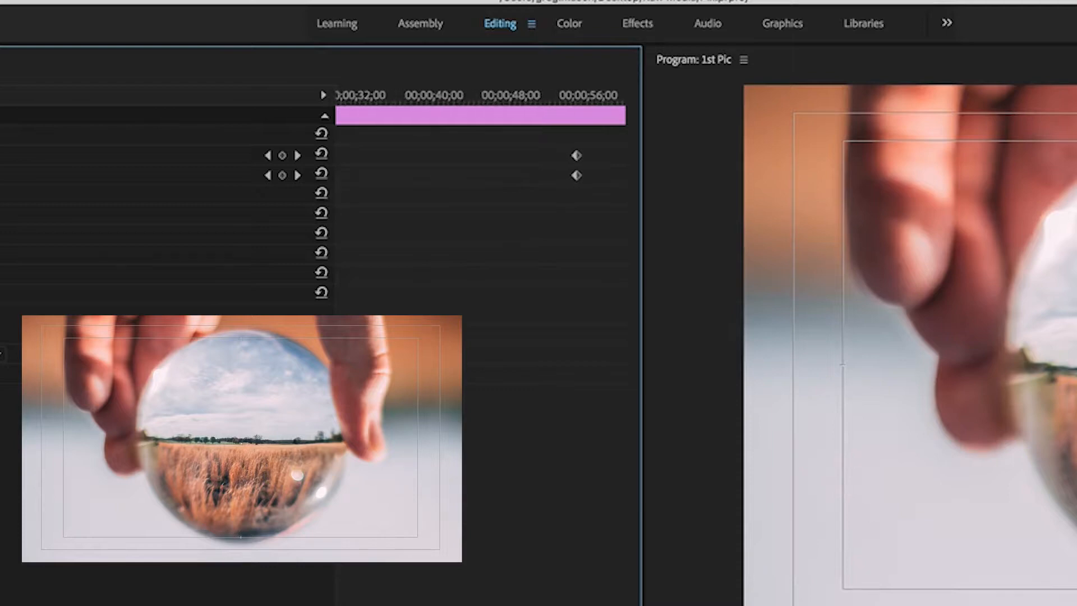
Step: Apply Ease In to the Position and Scale keyframes that begin the second and third holds and to the final ones at 00;00;55;00
drag(409, 151, 419, 191)
drag(454, 144, 462, 185)
drag(586, 145, 611, 187)
right_click(601, 176)
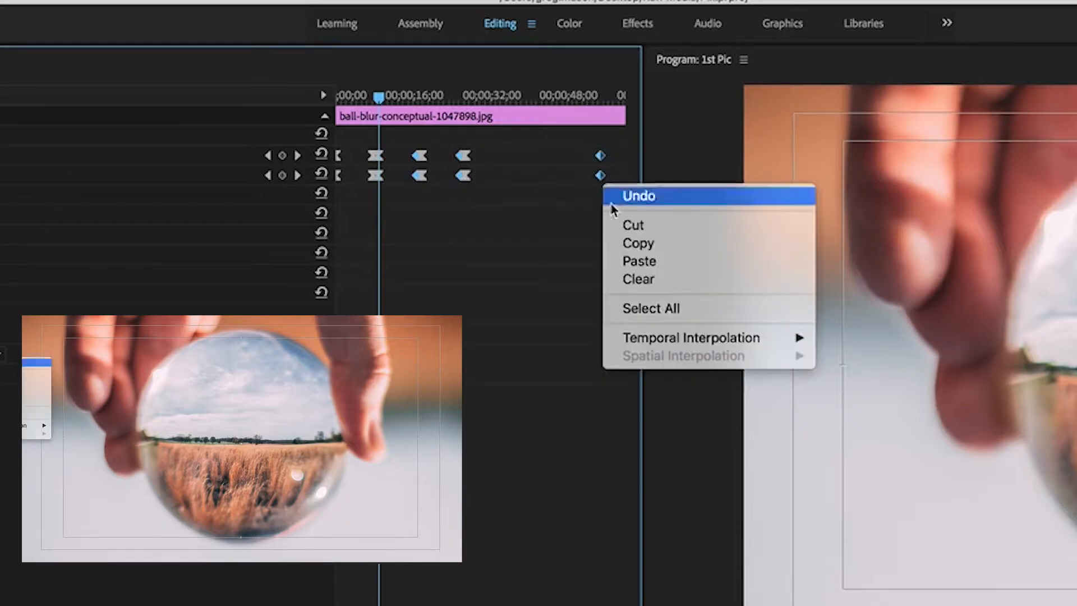
mouse_move(682, 338)
click(889, 441)
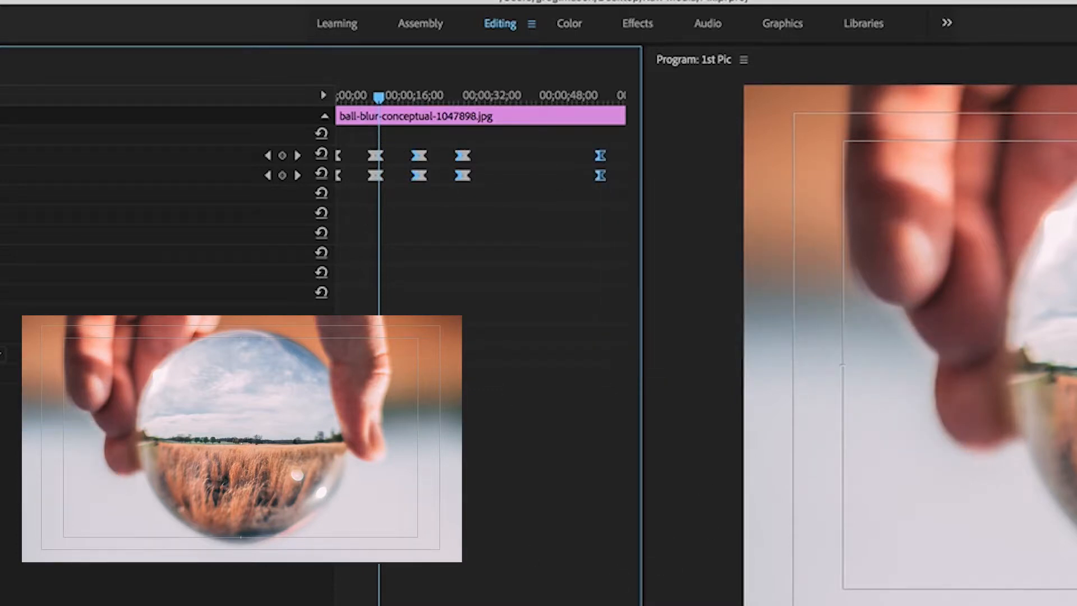
Step: Play back the eased animation through to the closest zoom and save the project
key(space)
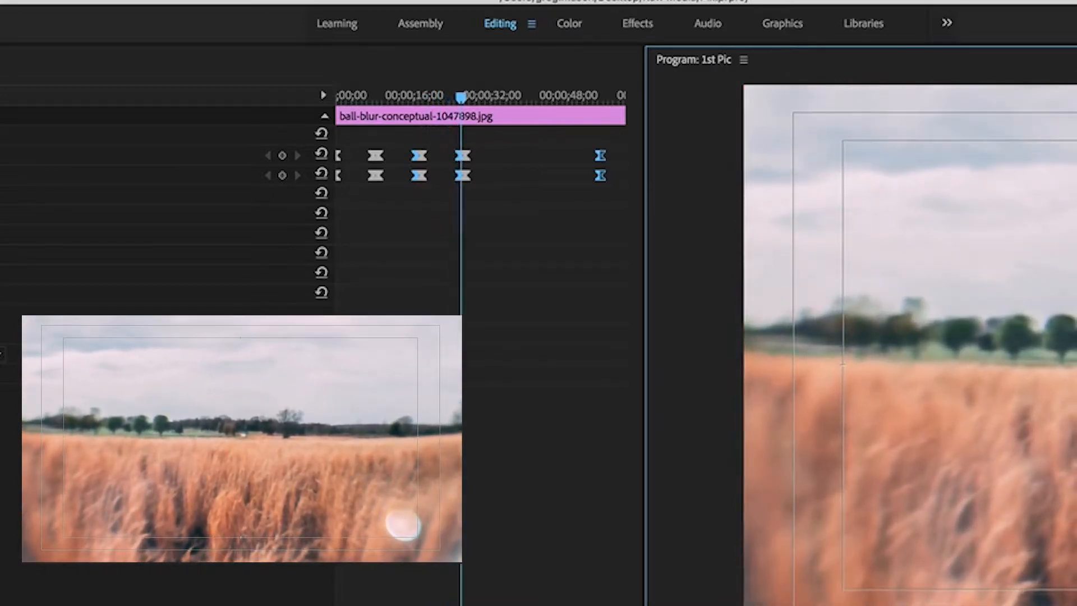
key(space)
key(super+s)
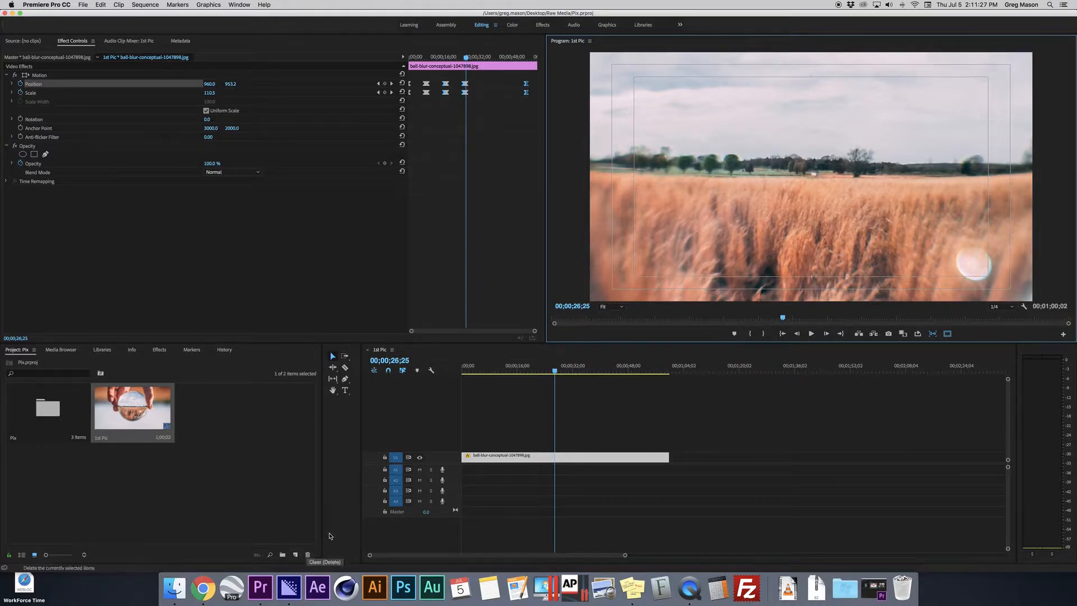
Step: Create a new sequence named "2nd pic" from the KTVZ Default custom preset
click(296, 554)
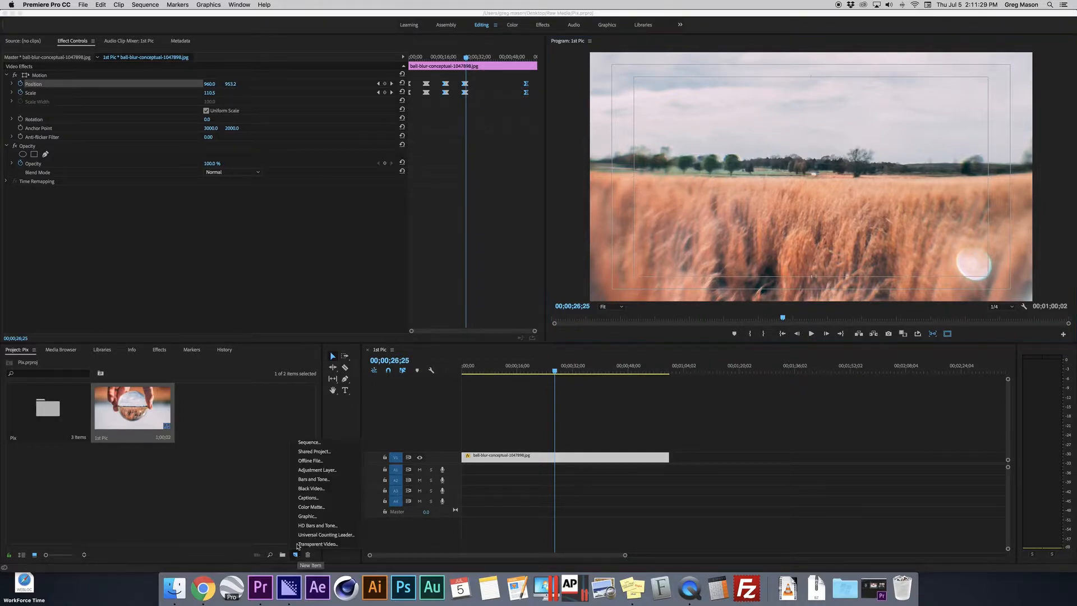
click(305, 445)
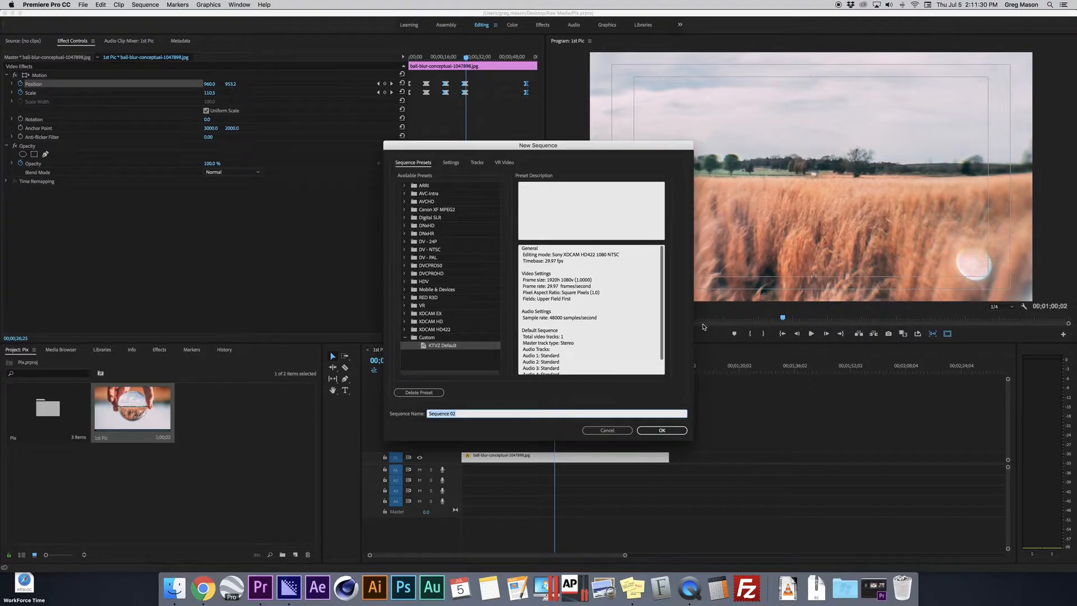
text(2nd pic)
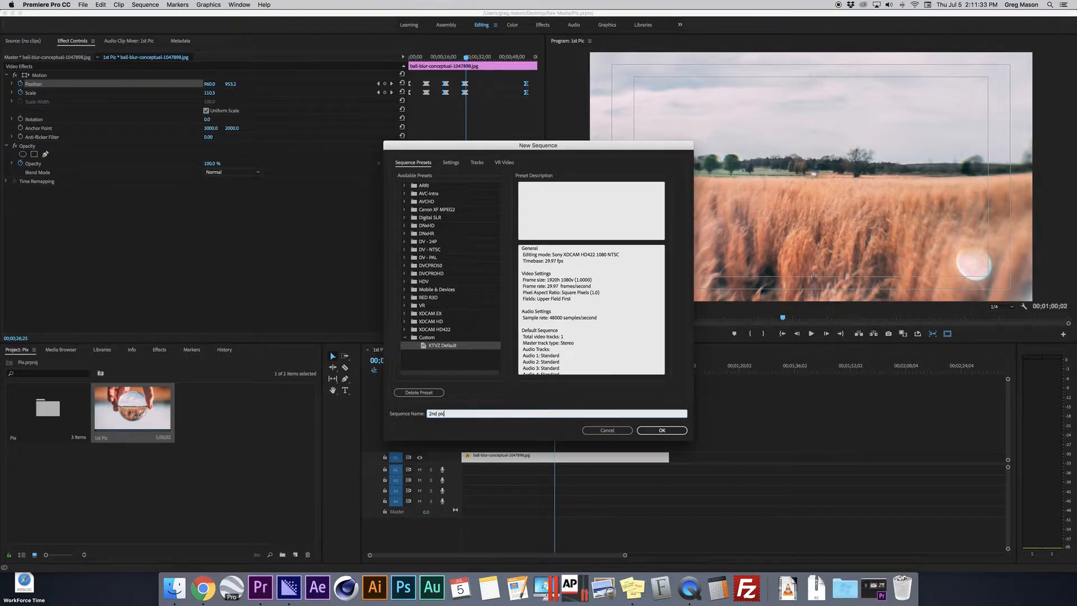
key(Return)
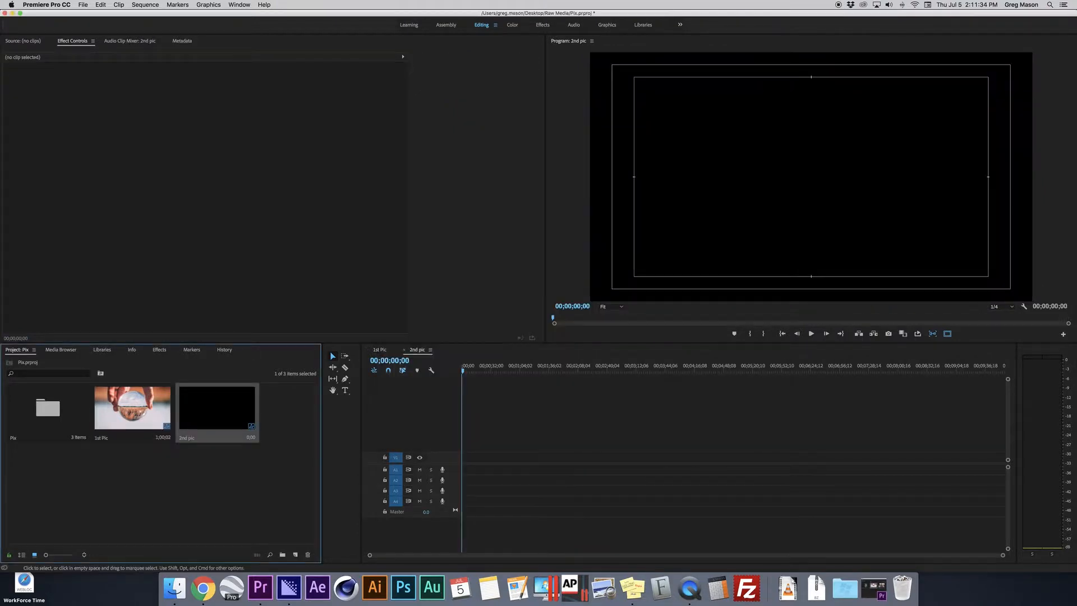
Step: Open the Pix bin and place cascade-clear-water-environment-730697.jpg on track V1 at the start of the 2nd pic sequence
double_click(84, 413)
click(91, 115)
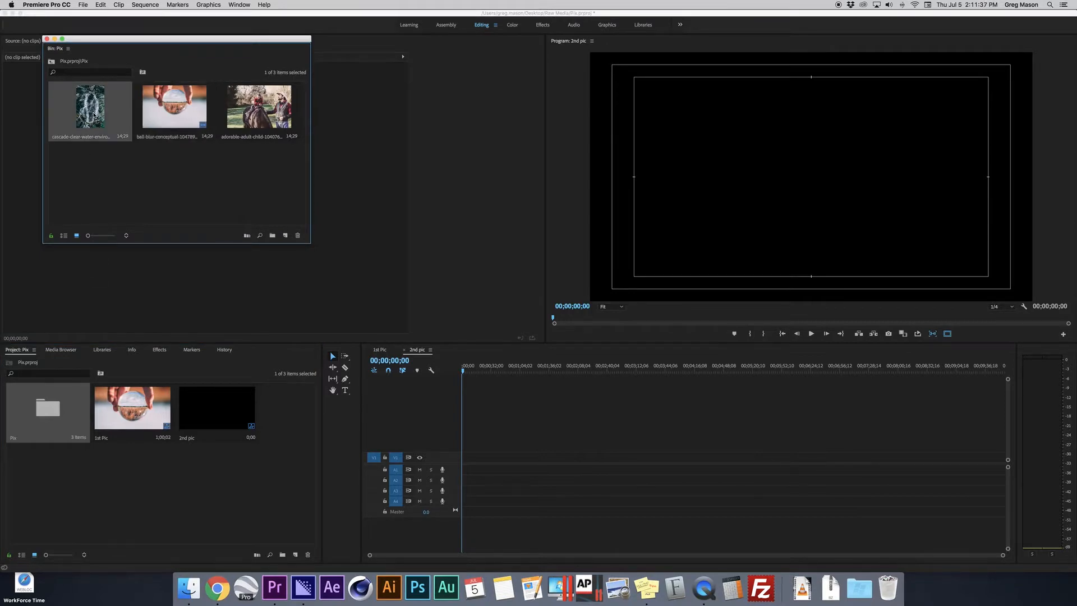
drag(94, 110, 463, 460)
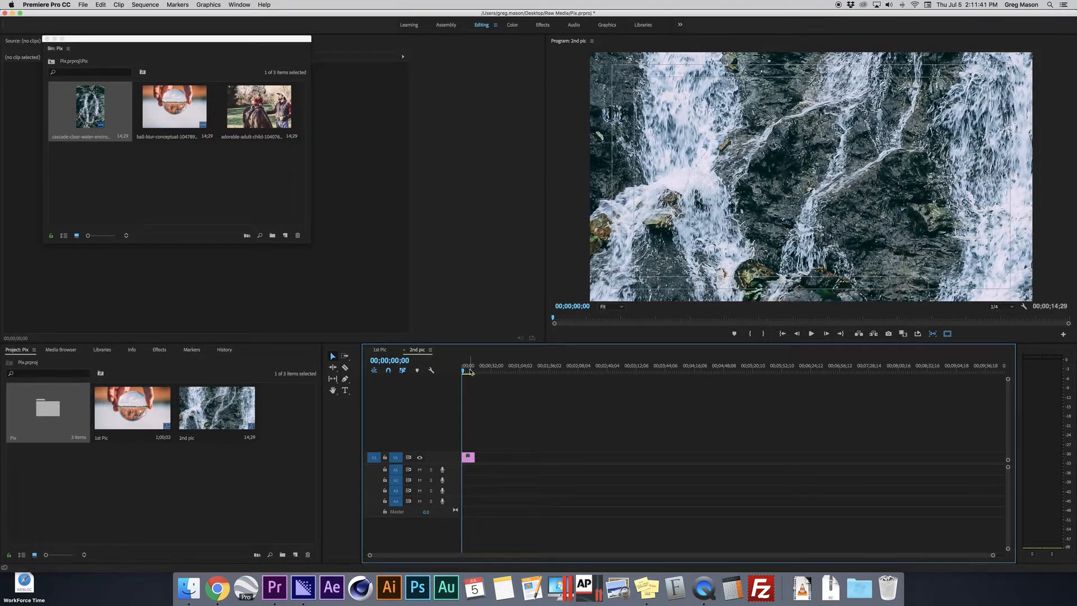
Step: Put the bin window away and reduce the waterfall clip's Scale until the photo's full height fits in the frame
click(468, 457)
click(55, 39)
drag(209, 93, 176, 94)
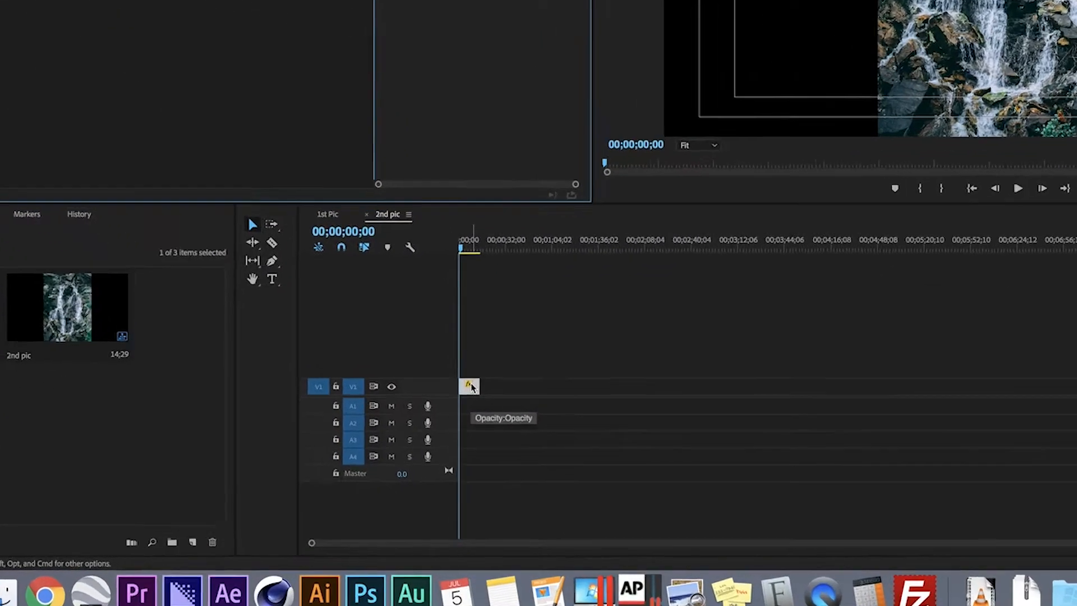
click(470, 318)
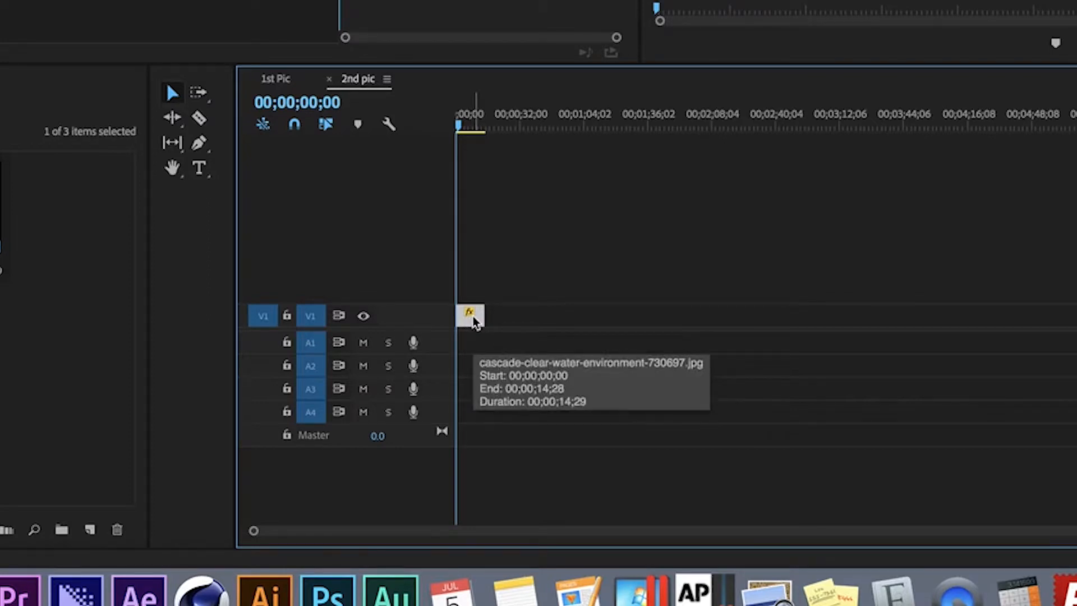
Step: Duplicate the waterfall clip onto track V2 and enlarge the V1 copy to Scale 96 so it fills the frame
drag(473, 323, 480, 293)
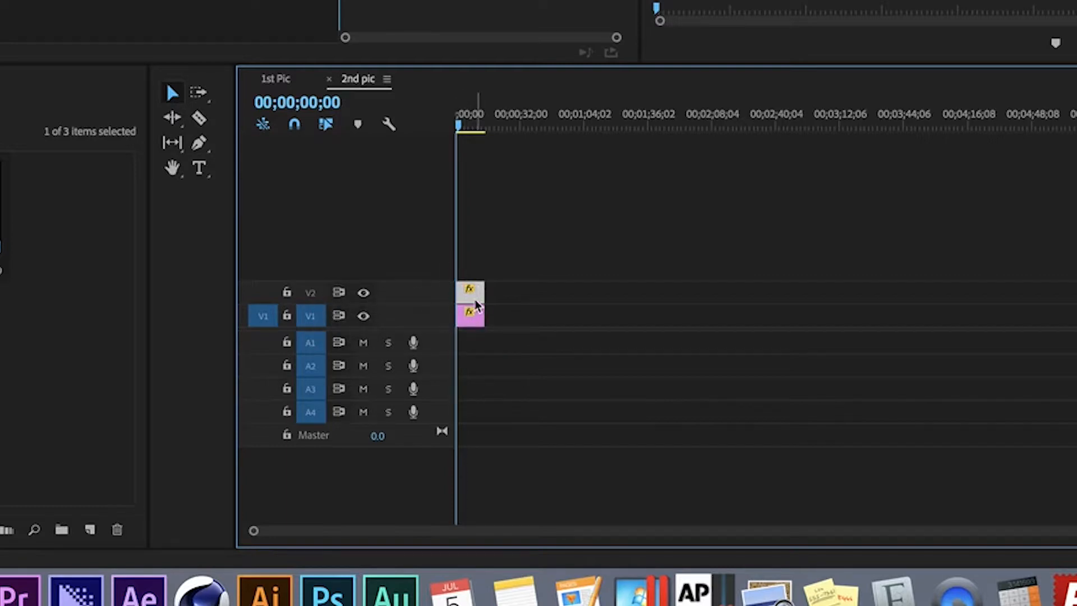
click(472, 321)
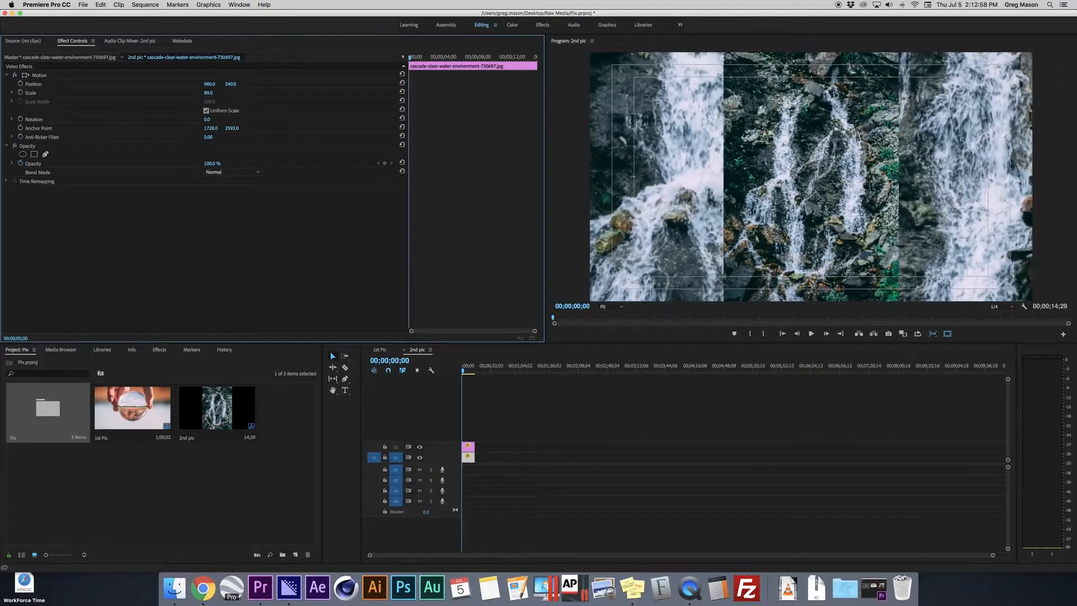
drag(208, 92, 212, 93)
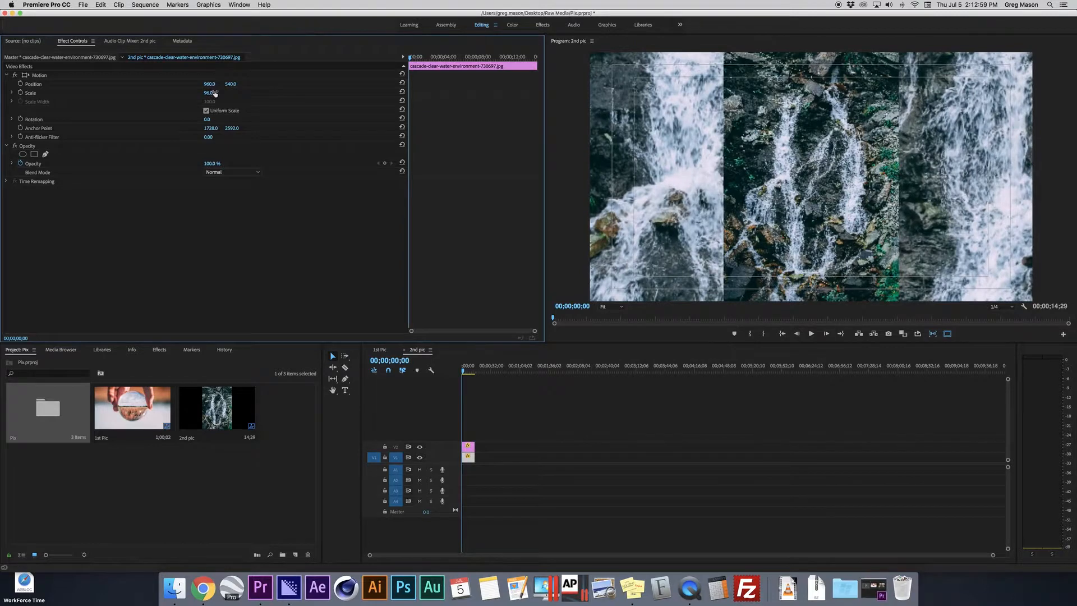
Step: Find the Gaussian Blur video effect, apply it to the V1 waterfall copy and set its Blurriness to 25
click(159, 350)
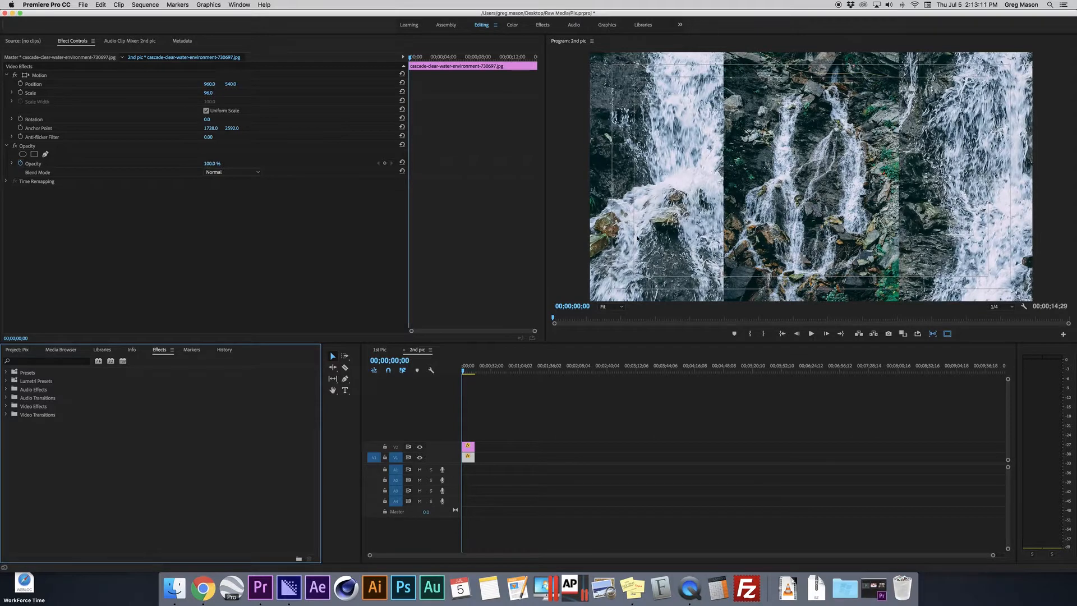
click(47, 361)
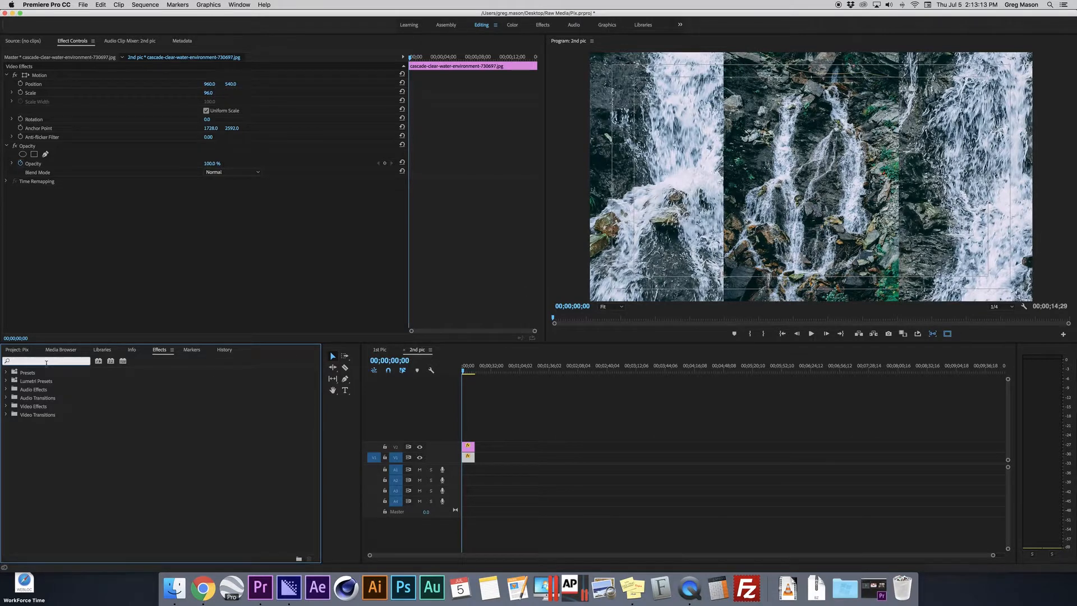
text(gaus)
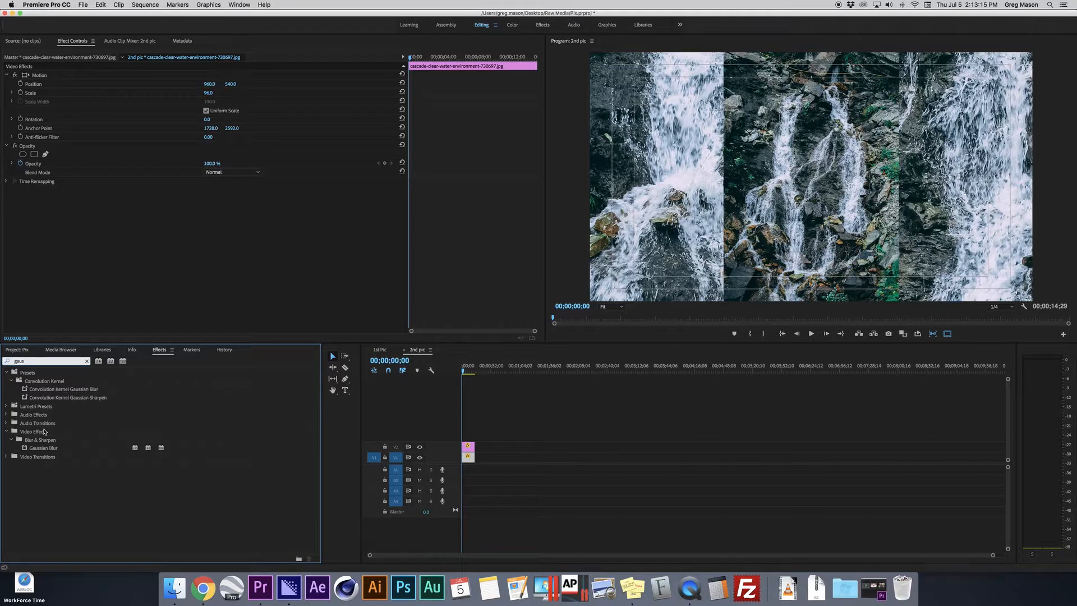
drag(42, 448, 206, 211)
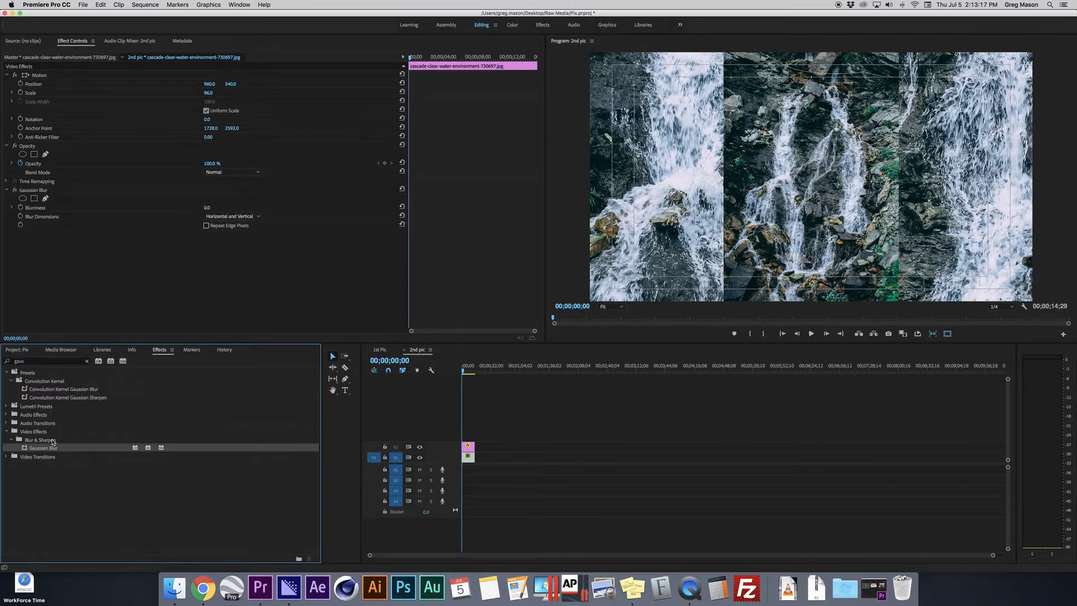
click(205, 209)
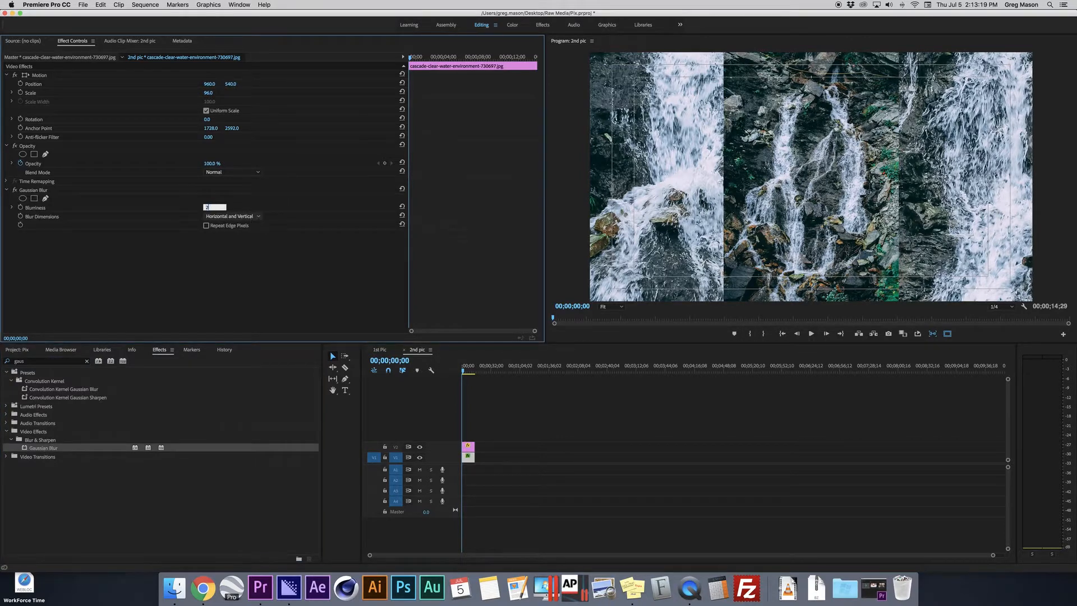
key(Return)
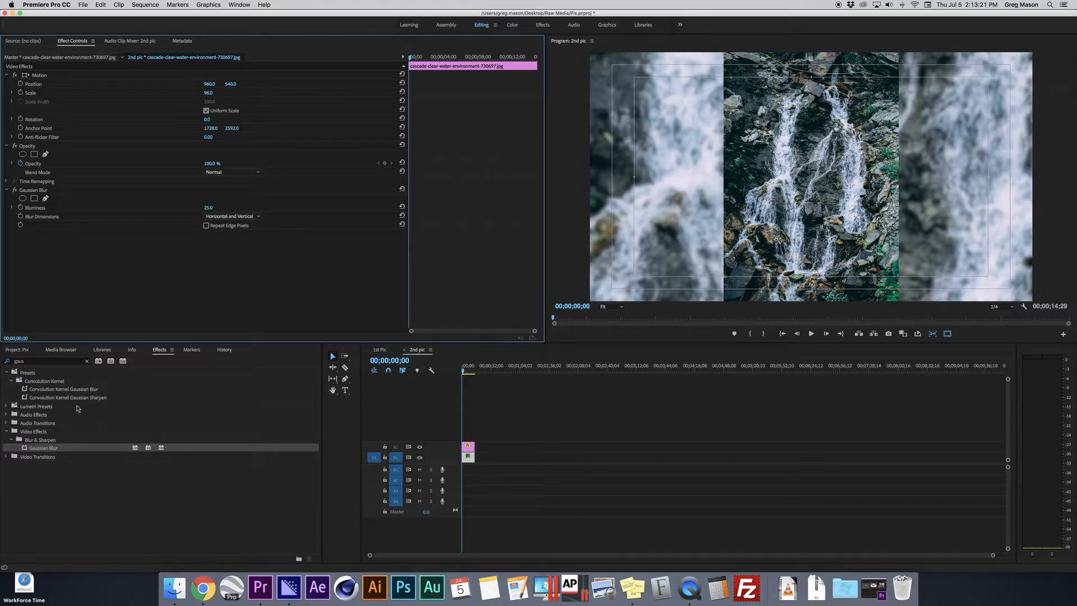
Step: Add the Brightness & Contrast effect to the V1 waterfall copy and set Contrast to -75
click(87, 361)
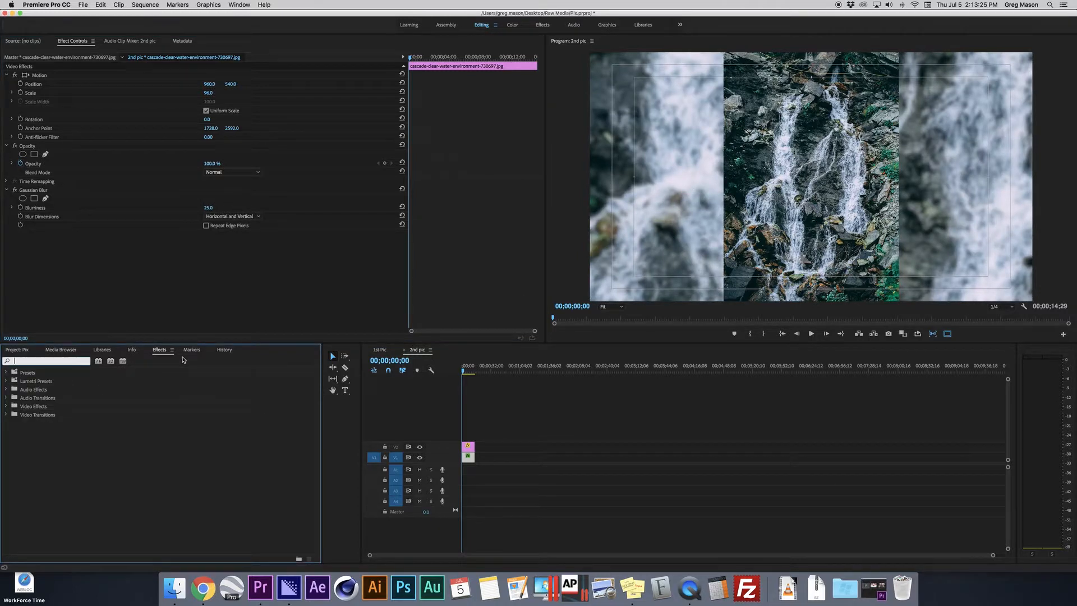
text(brig)
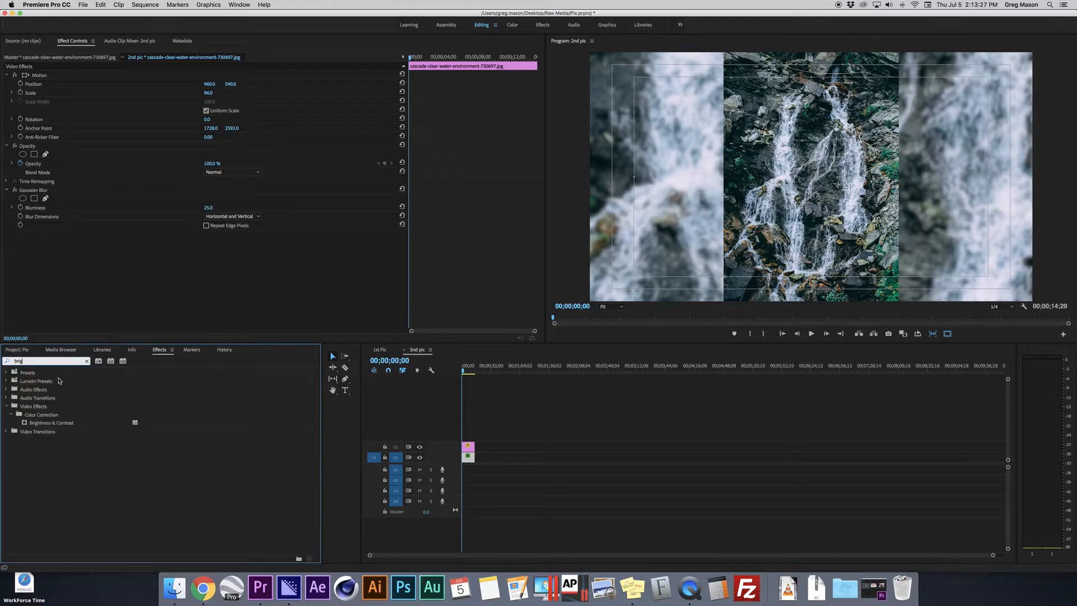
drag(63, 421, 222, 243)
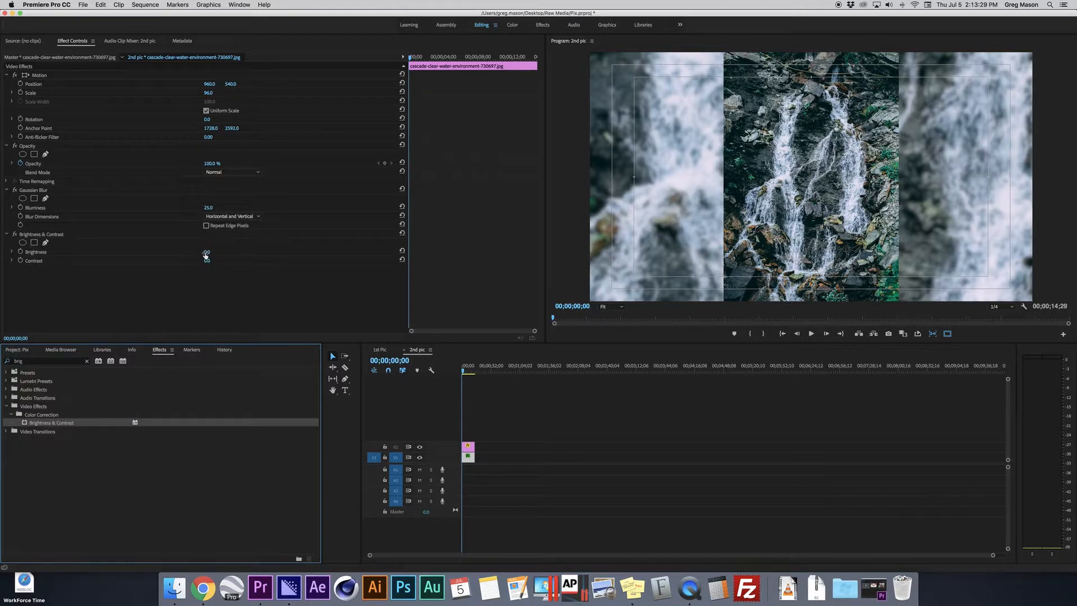
click(208, 261)
text(-75)
key(Return)
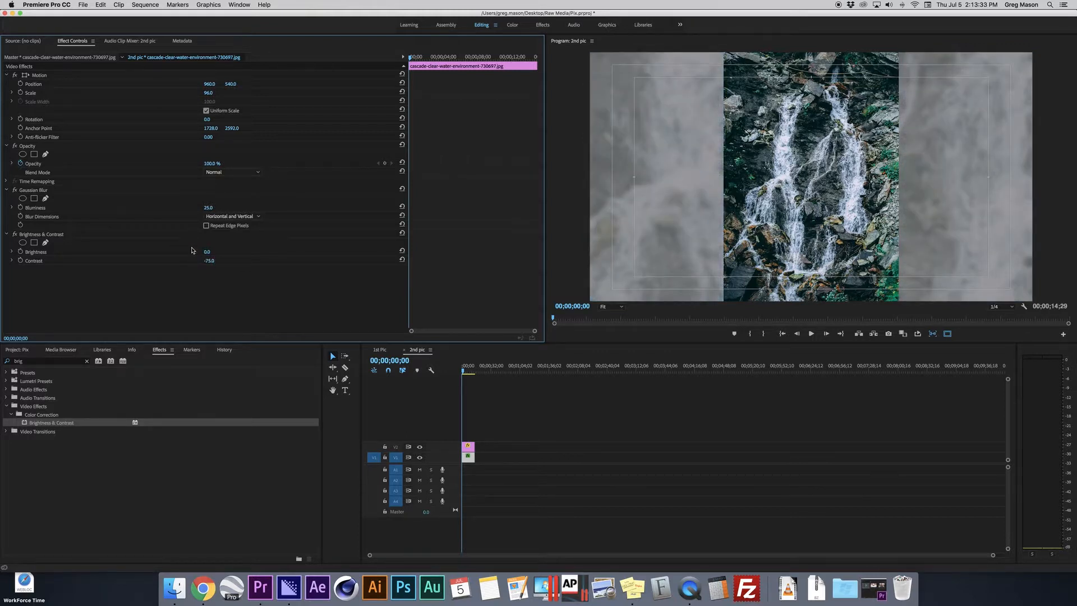
Step: Darken the V1 background copy, lowering Brightness to -50 and fine-tuning to about -86, with Contrast at about -58
click(215, 251)
text(-50)
key(Return)
mouse_move(208, 252)
mouse_down()
mouse_move(201, 260)
mouse_move(214, 261)
mouse_up()
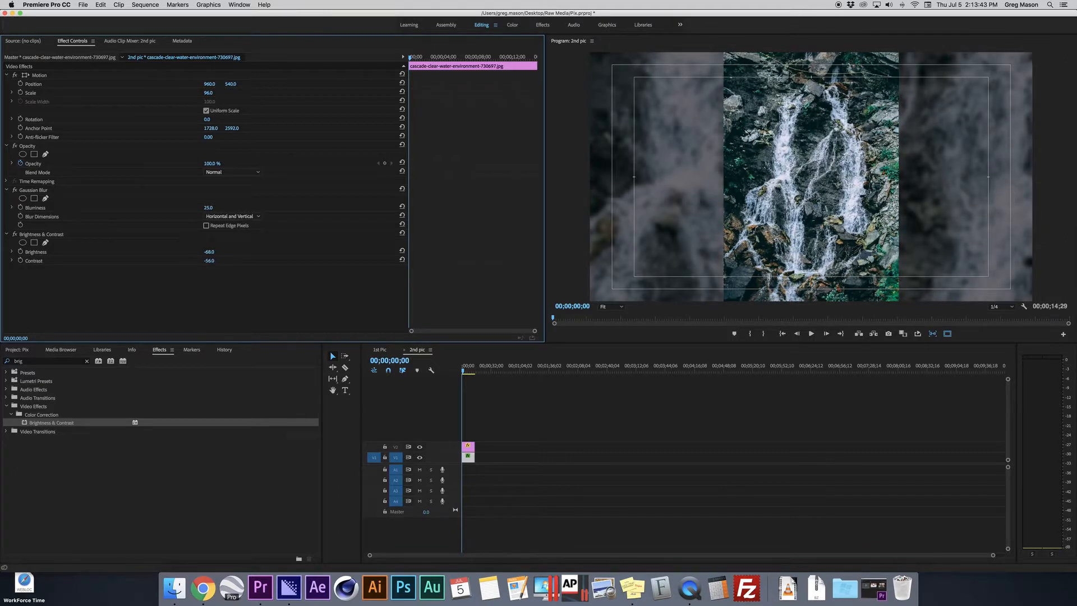
drag(208, 252, 198, 251)
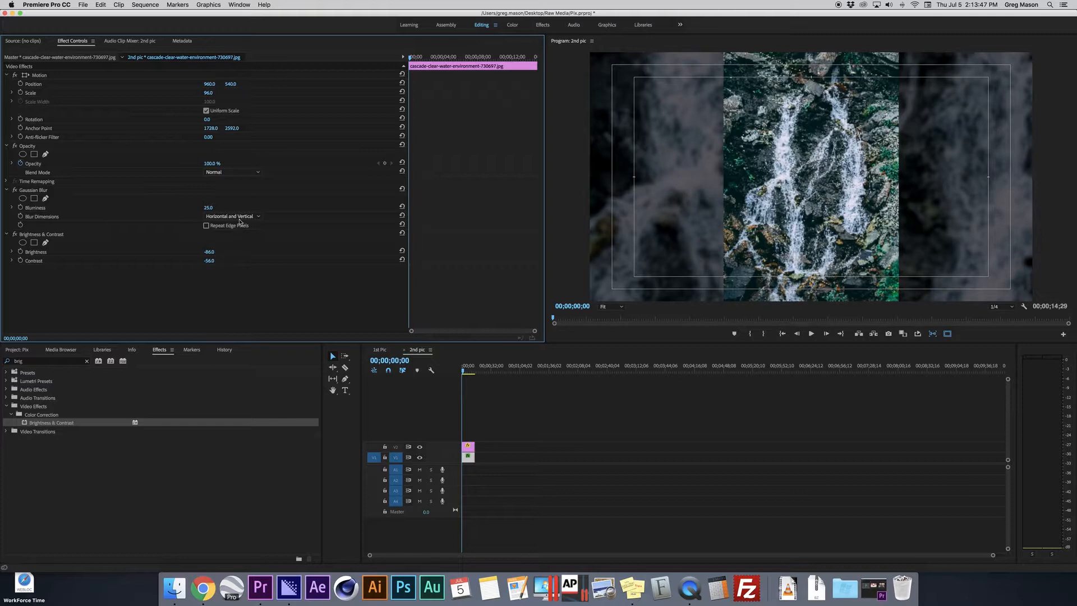
Step: Strengthen the background copy's Gaussian Blur by setting Blurriness to 40 and confirming the value
click(209, 208)
text(4)
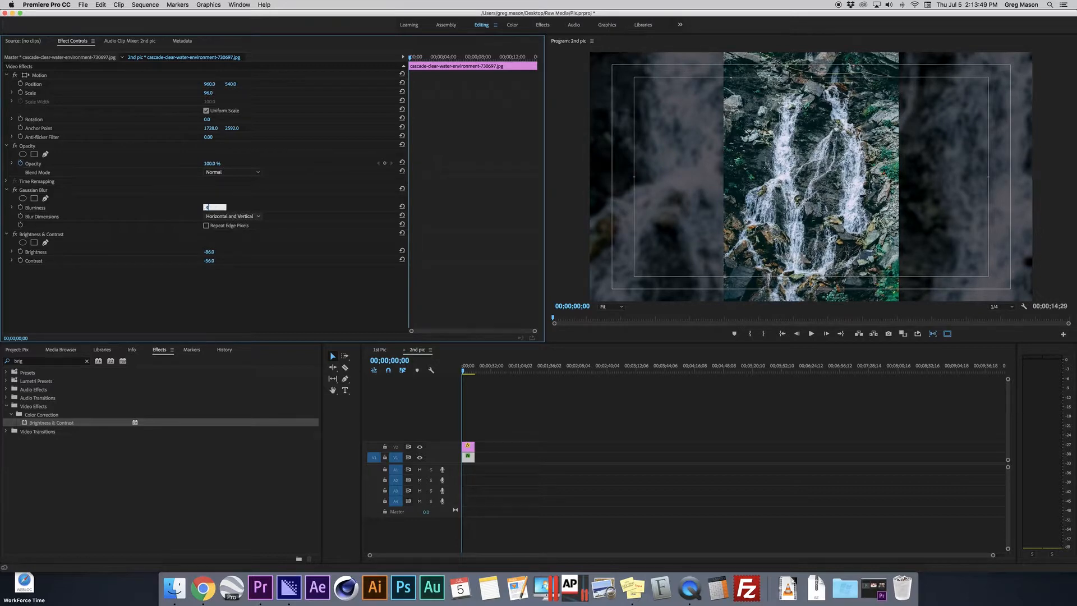
text(0)
key(Return)
click(208, 208)
key(Return)
Step: Turn on Scale and Position keyframing for the V2 waterfall clip at the start of the sequence
click(467, 456)
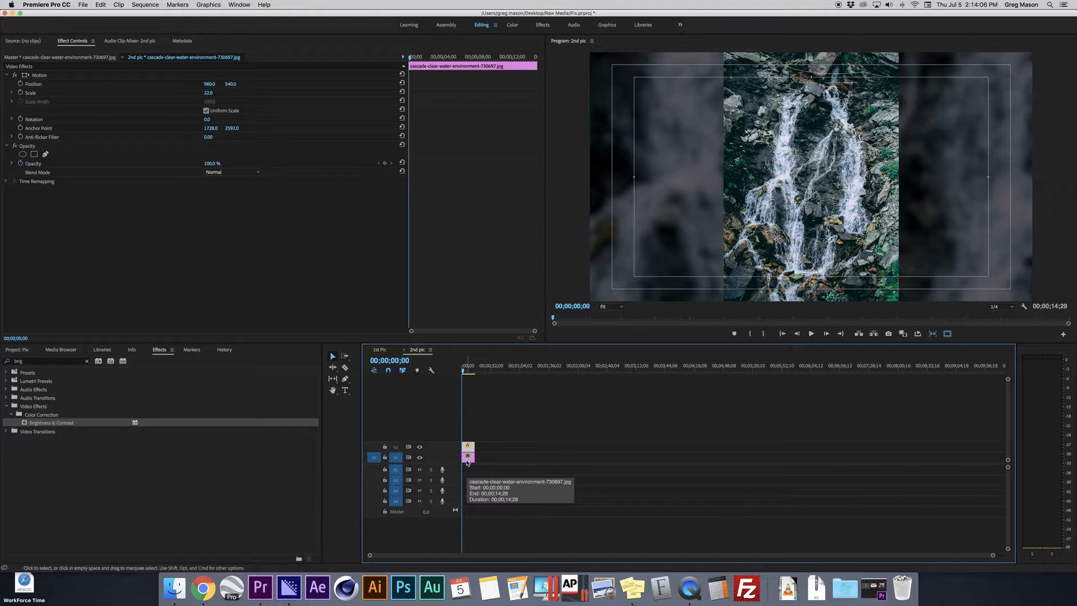
click(20, 92)
click(21, 84)
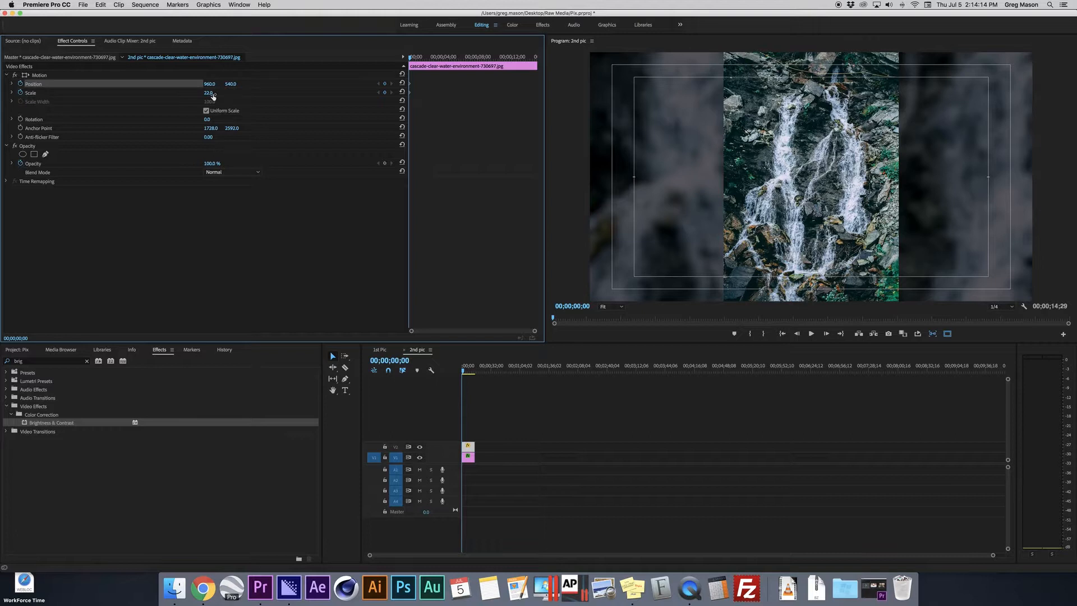
Step: Try a zoom-in on the V2 clip with a Scale keyframe of 35 at 00;00;07;00
click(389, 360)
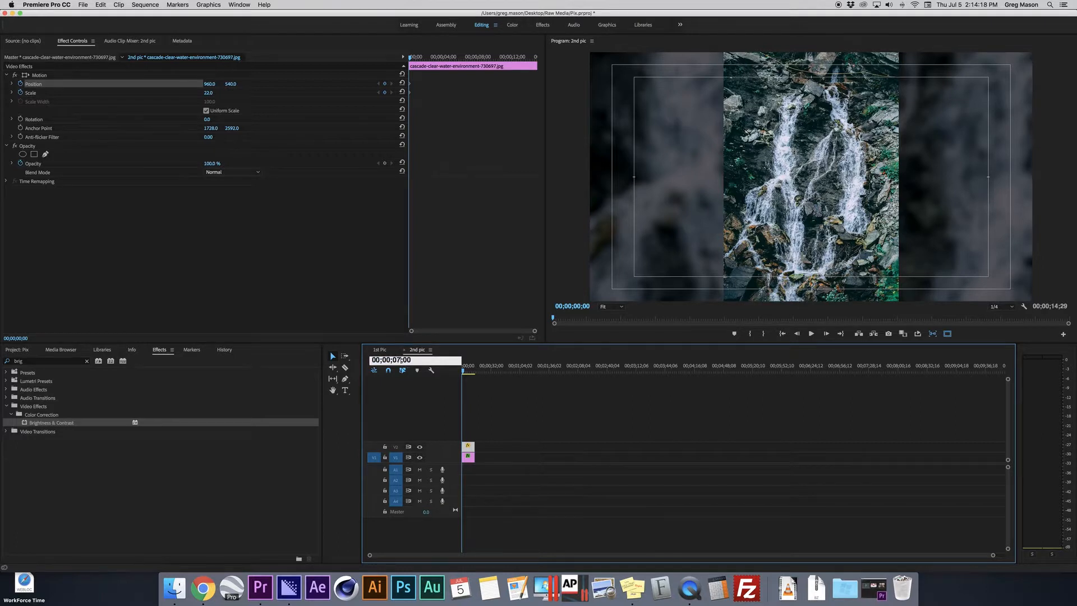
key(Return)
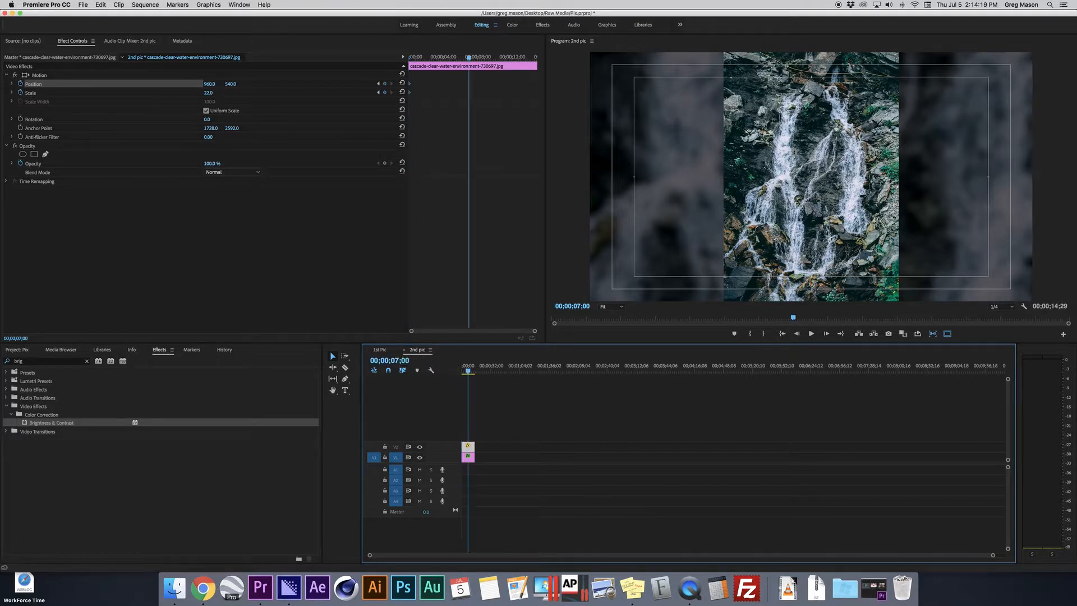
click(208, 93)
drag(208, 93, 219, 93)
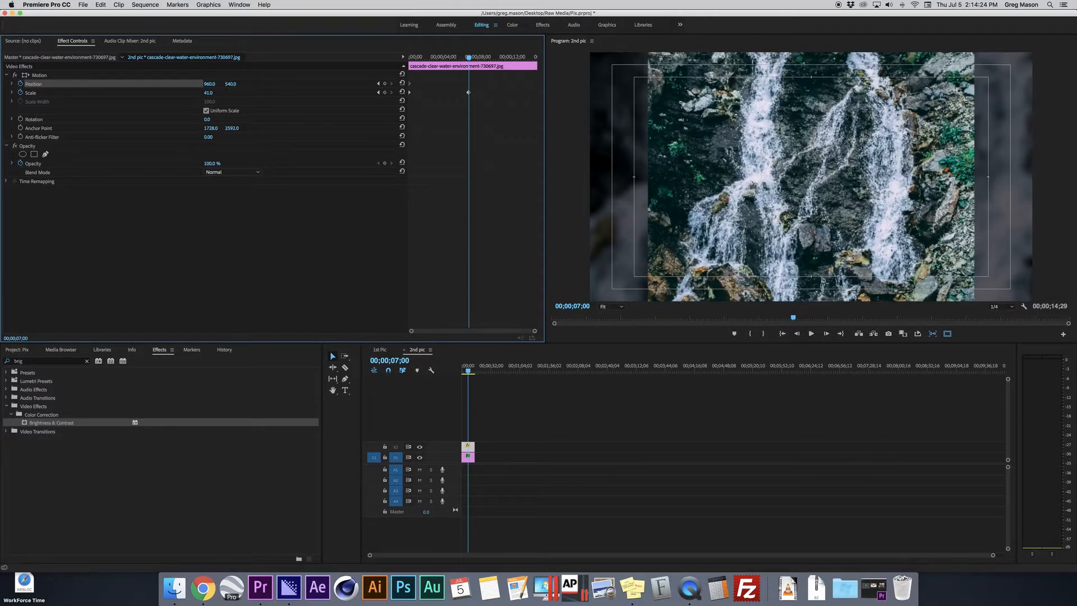
drag(208, 93, 205, 93)
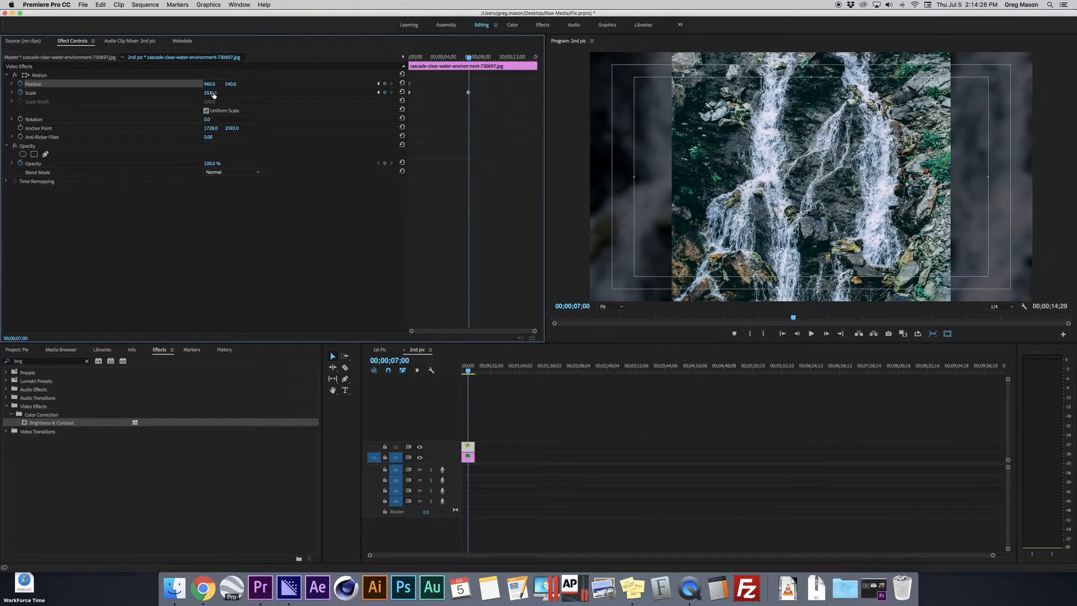
Step: At the sequence start, set the V2 clip's Scale to 40 and vertical Position to 54, and remove its Scale keyframing
key(Home)
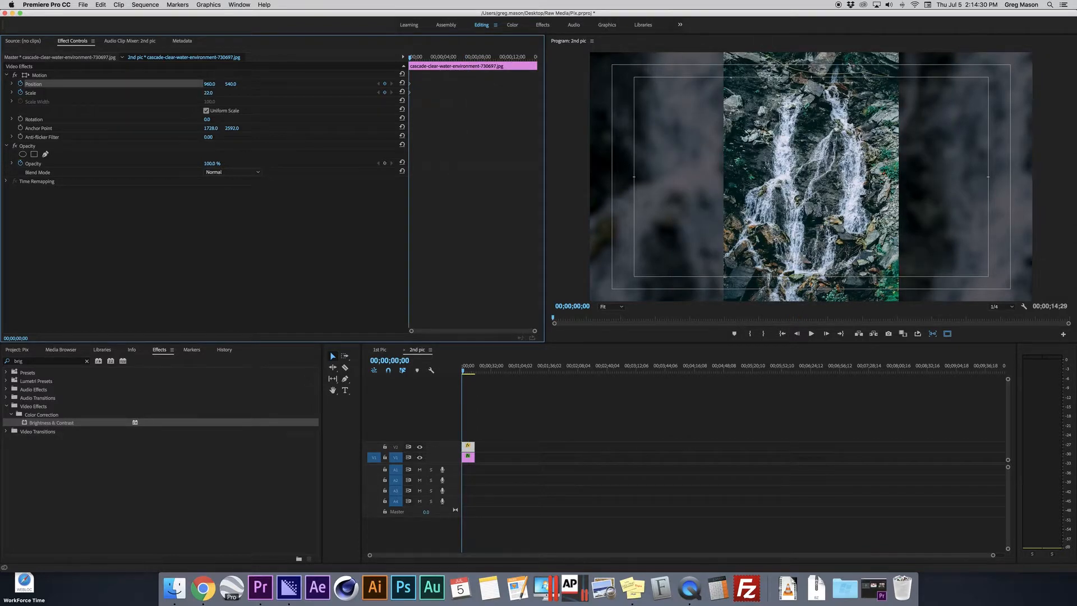
drag(208, 93, 0, 84)
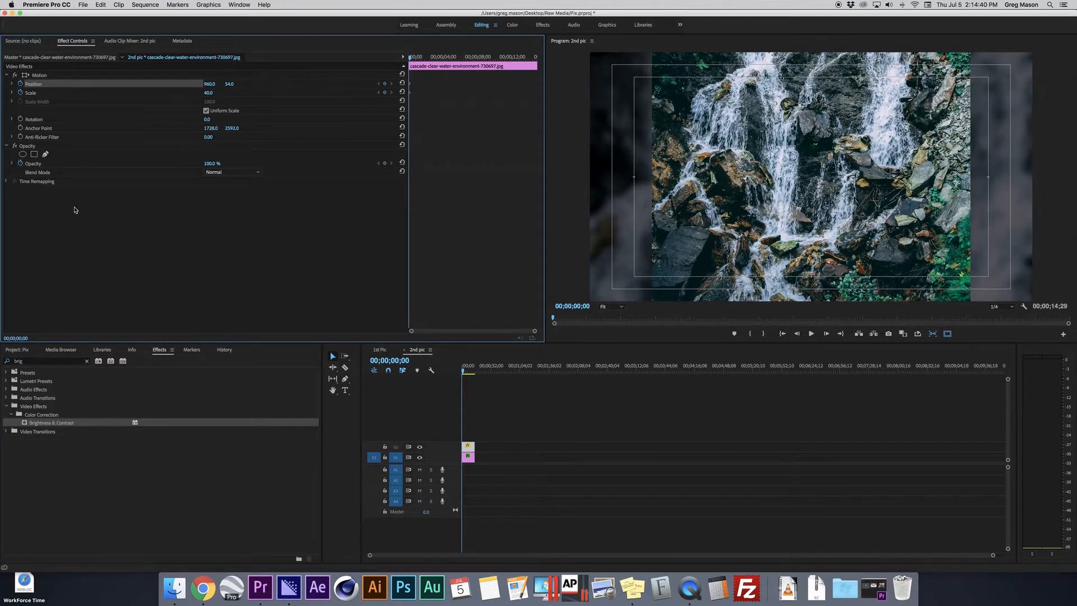
click(20, 93)
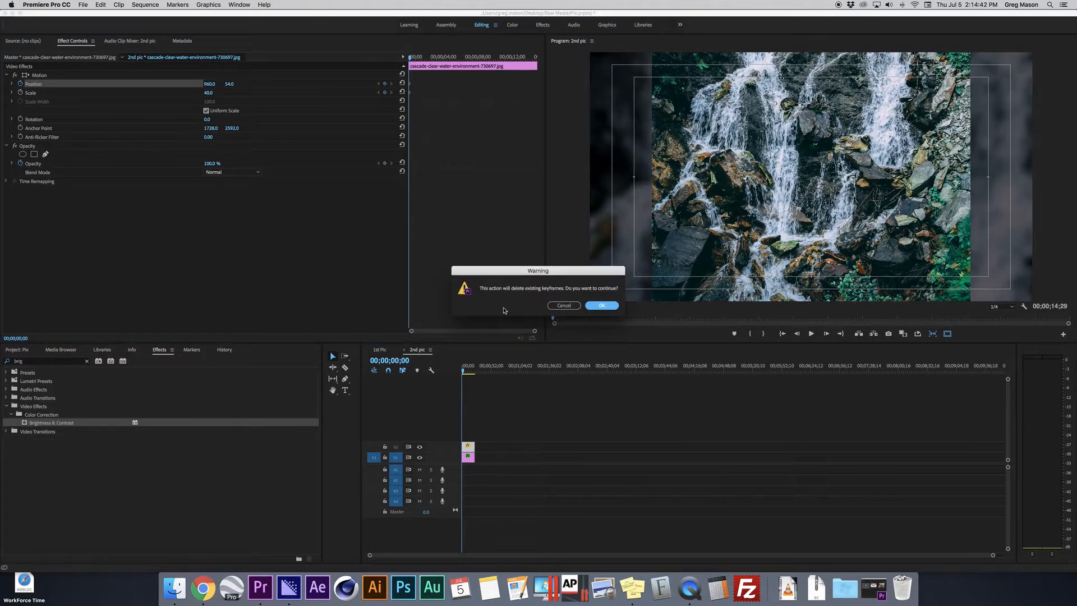
click(601, 306)
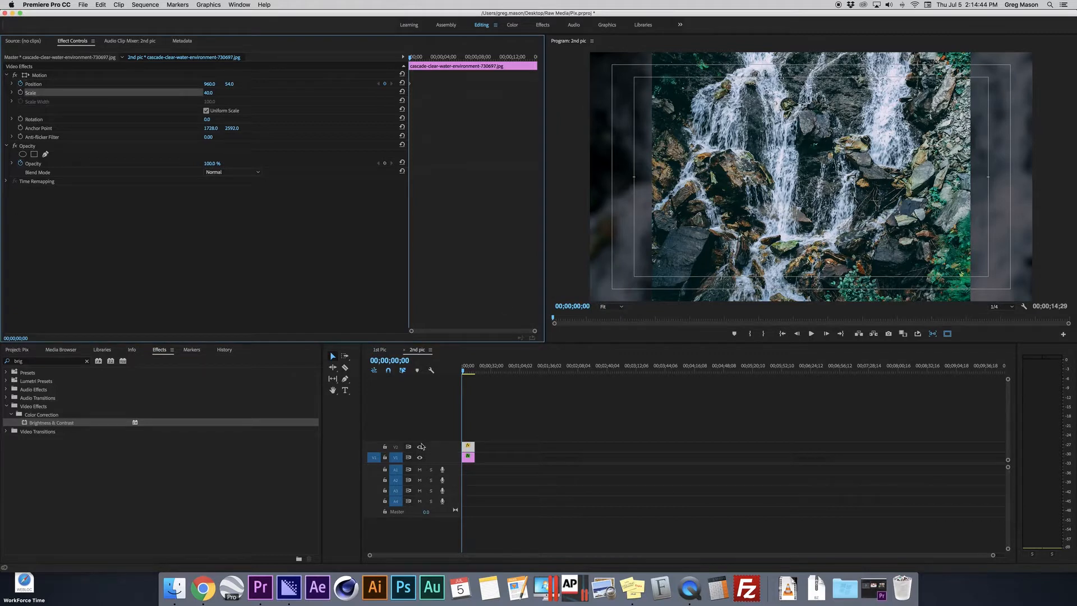
Step: At 00;00;08;00, keyframe the V2 clip's vertical Position at 997 to pan up the waterfall
click(394, 359)
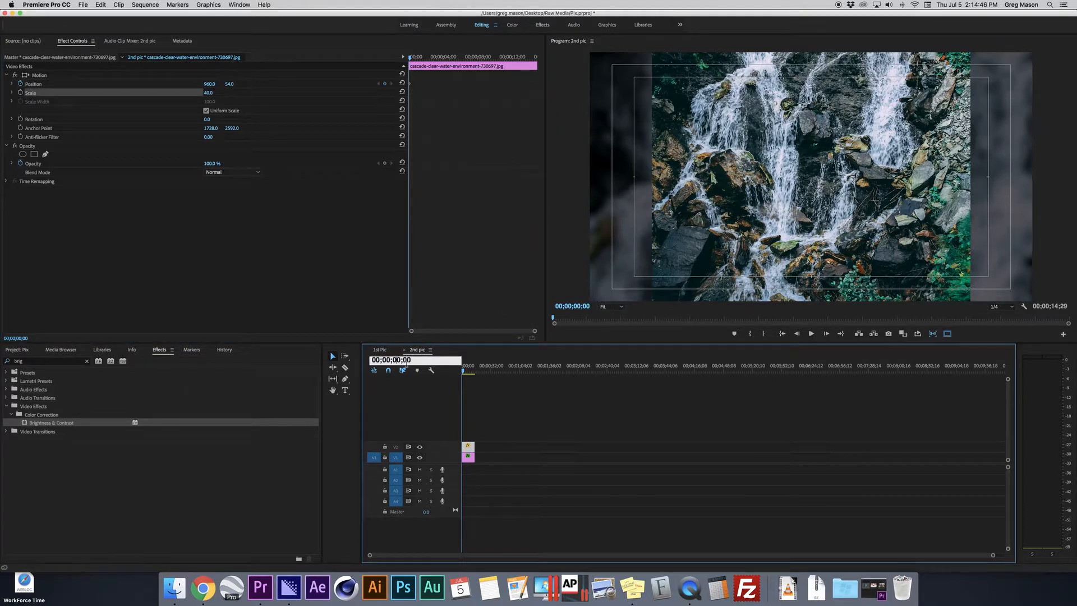
key(Return)
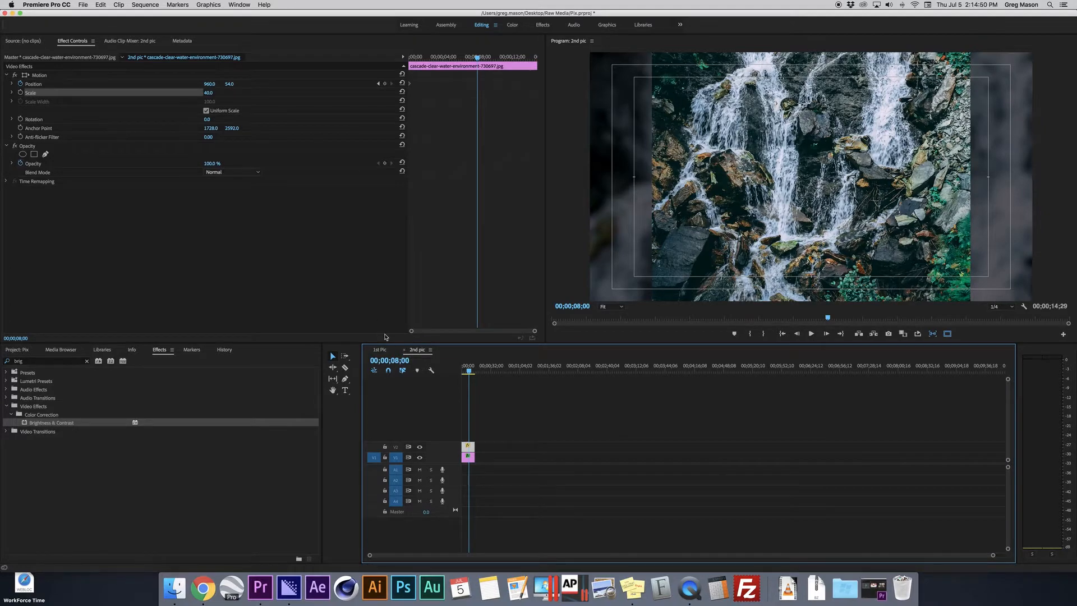
drag(230, 85, 760, 86)
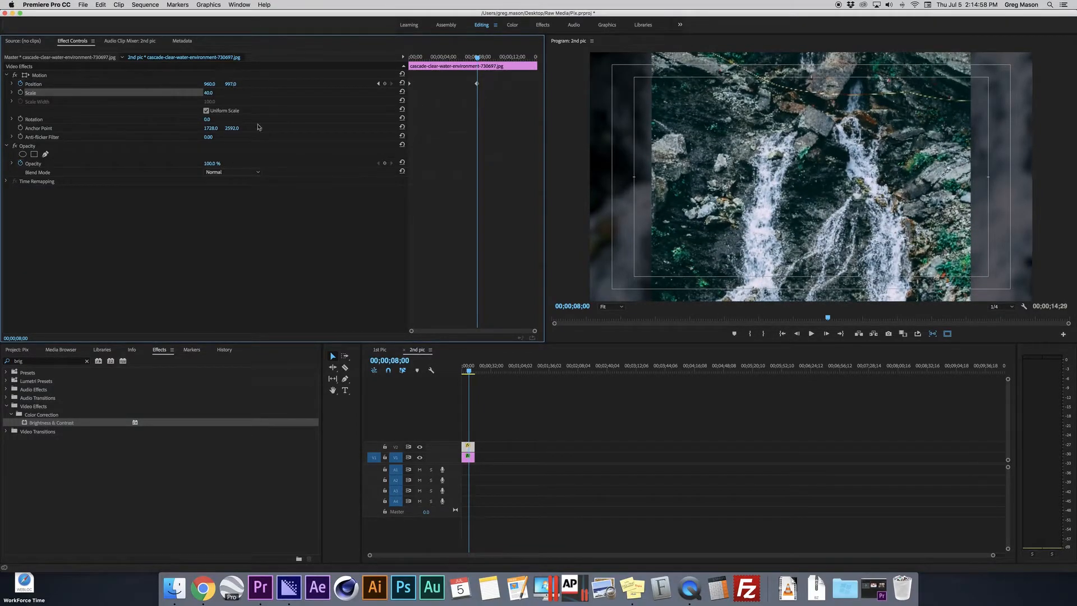
Step: Play back the waterfall pan from the start of the sequence
click(437, 414)
key(Home)
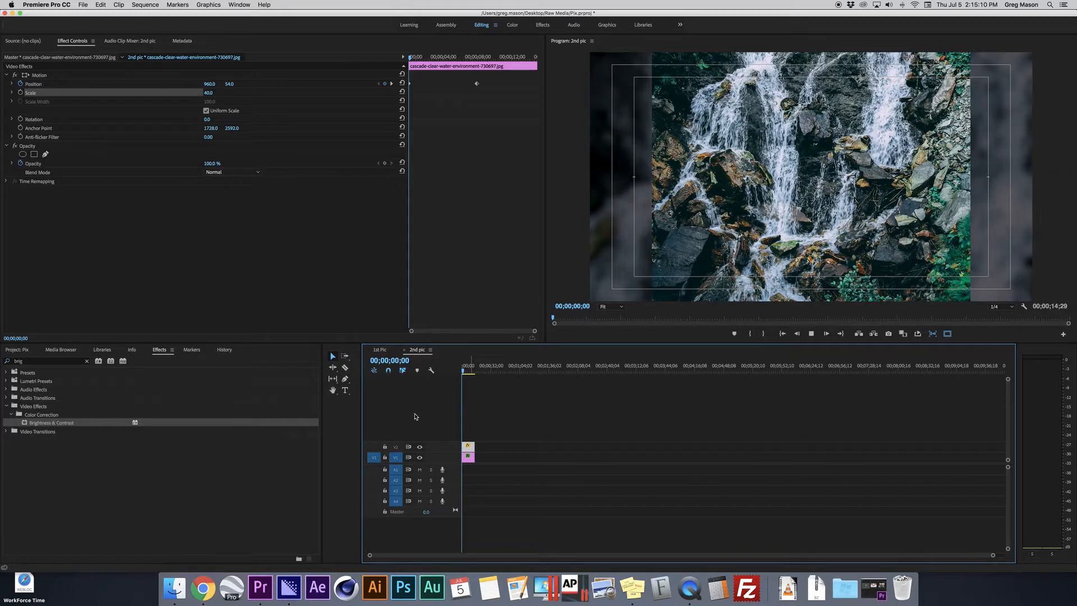
key(space)
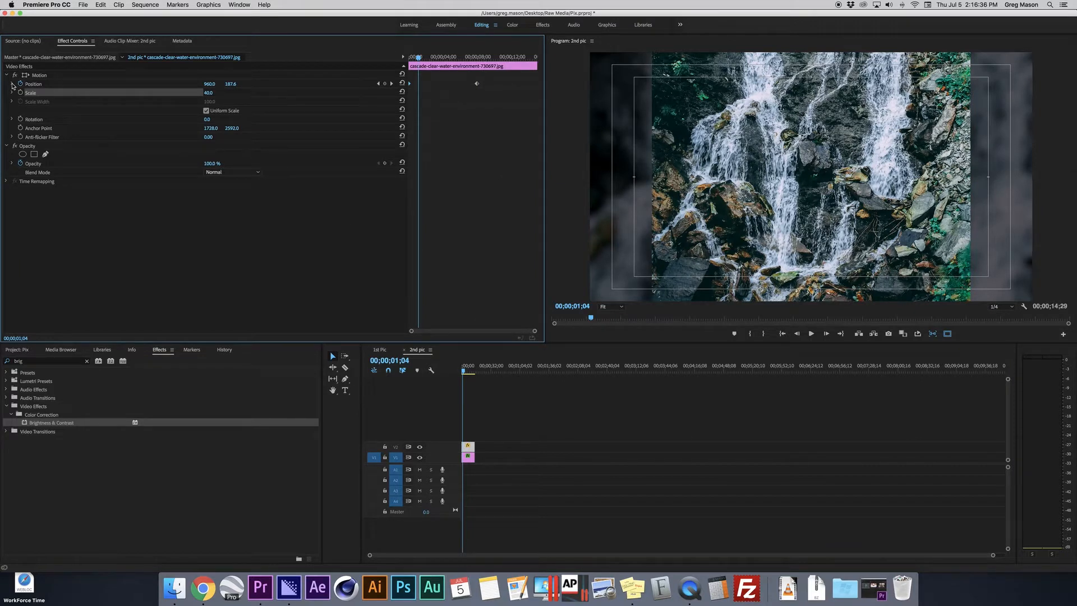
Step: Expand the Position velocity graph and apply Ease In temporal interpolation to the keyframe at 8 seconds
click(12, 84)
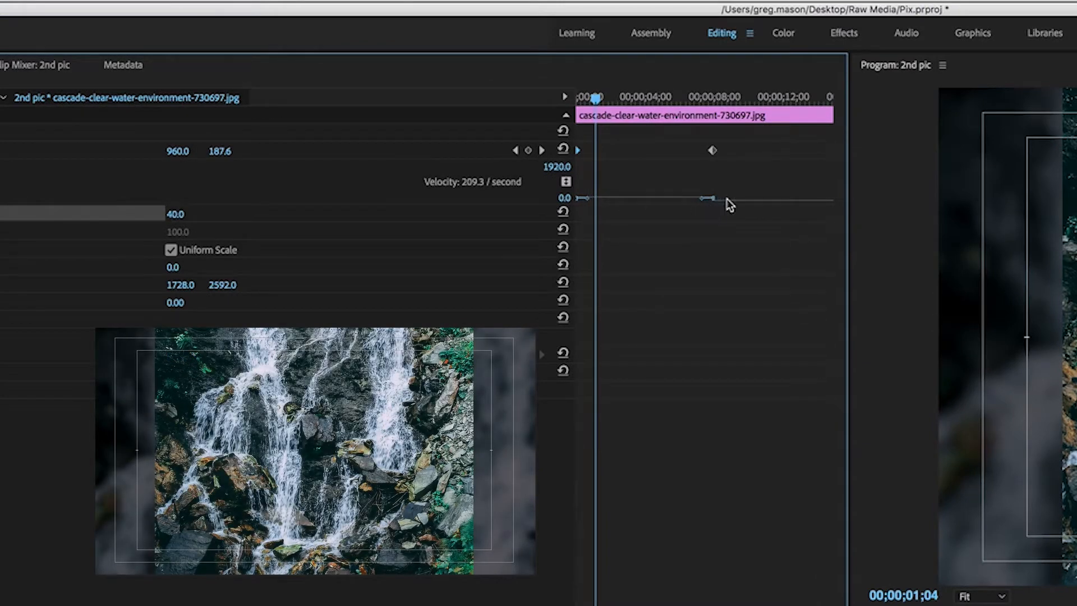
drag(737, 144, 689, 159)
right_click(713, 159)
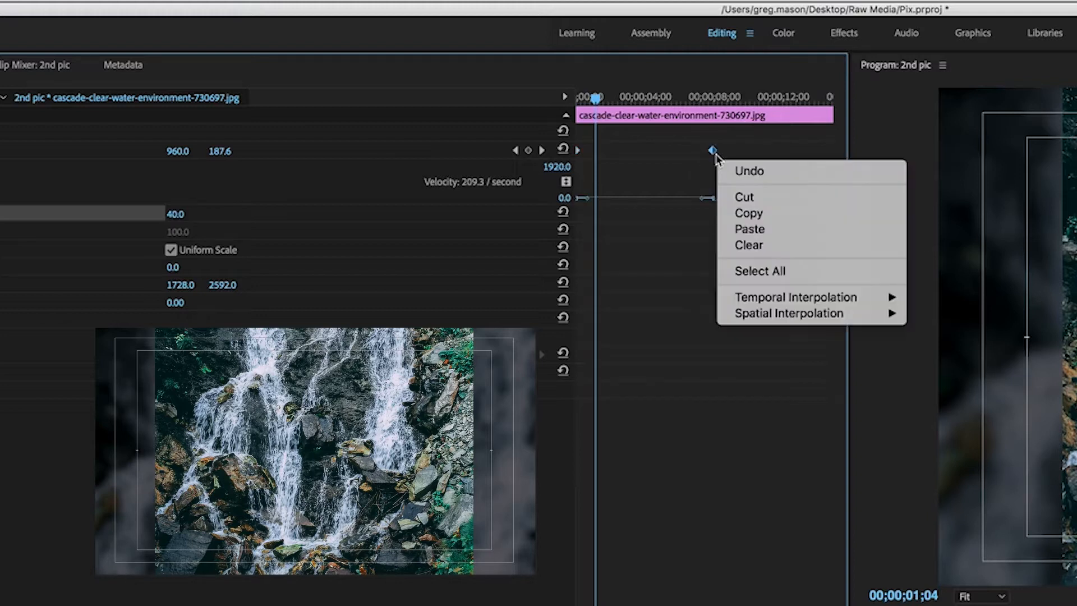
mouse_move(803, 295)
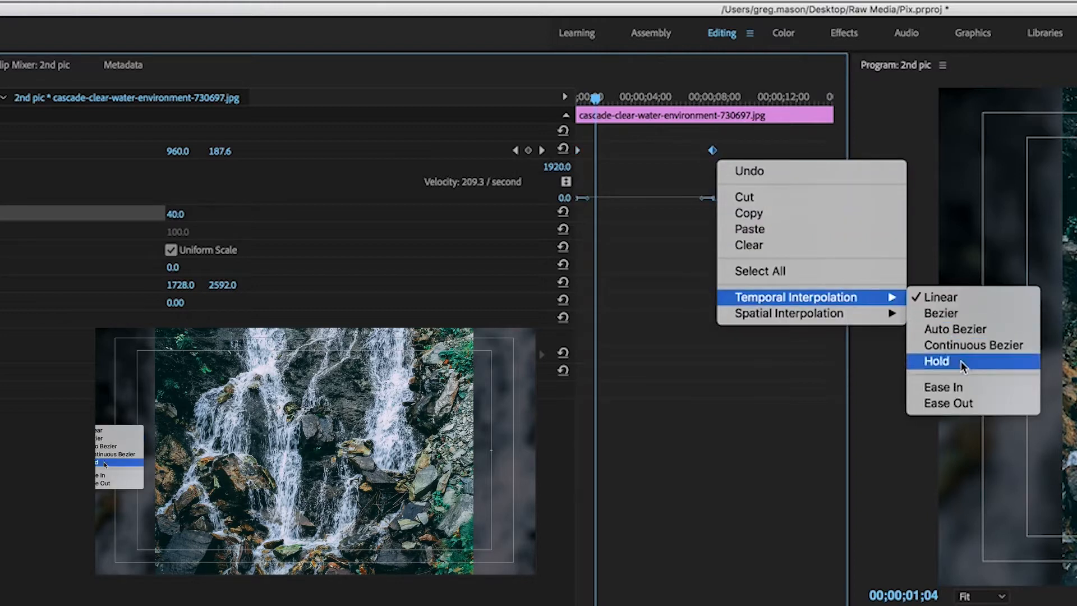
click(963, 388)
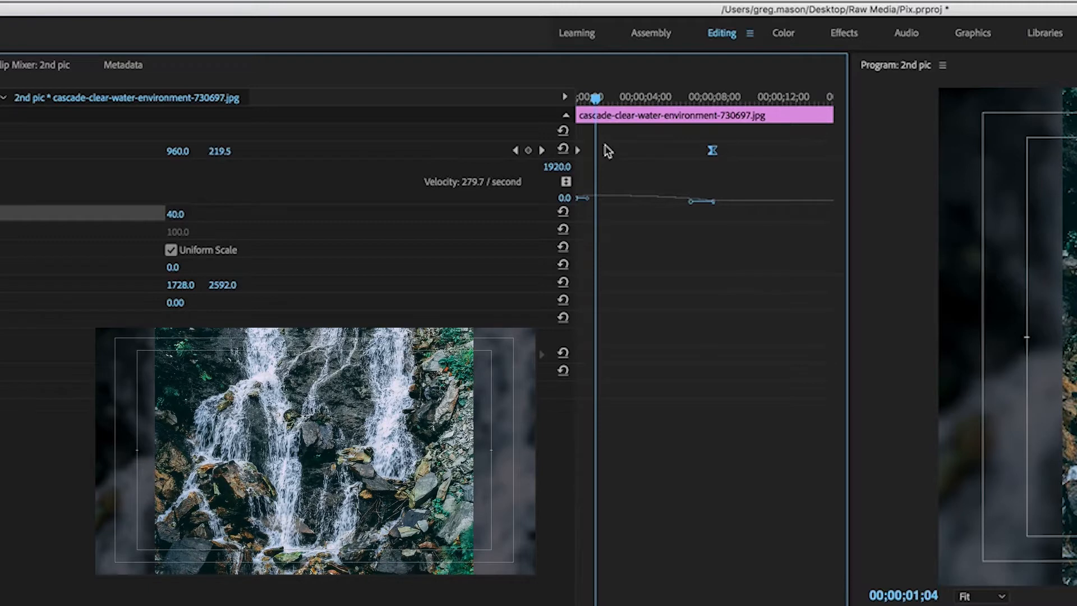
Step: Apply Ease Out temporal interpolation to the first Position keyframe at the start of the V2 clip
right_click(579, 151)
mouse_move(690, 296)
click(867, 400)
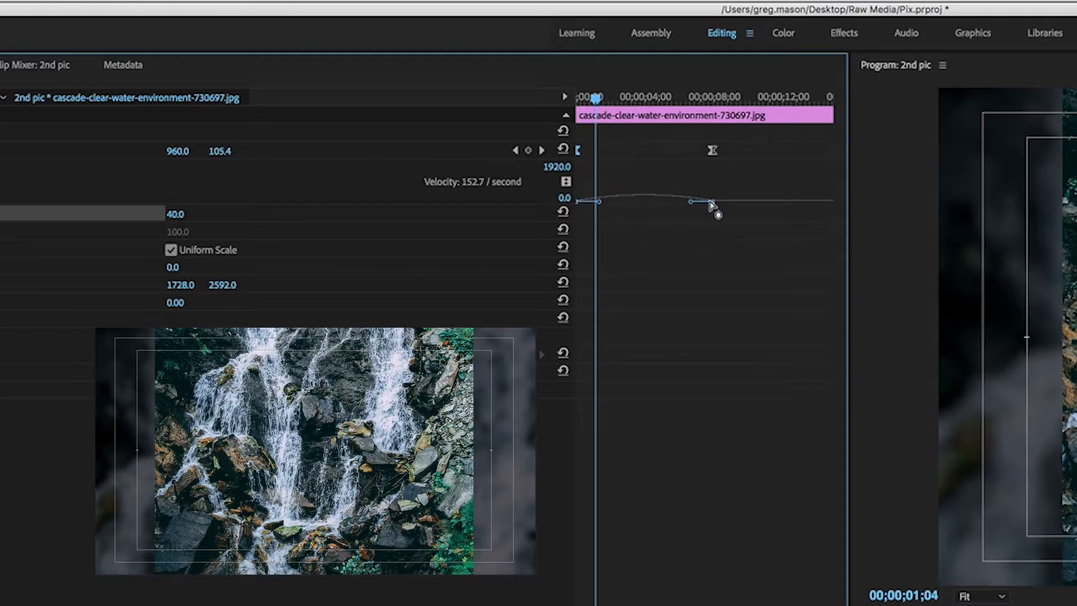
Step: Try a longer ease handle on the first Position keyframe and scrub to about 6 seconds to check the pan
drag(598, 99, 646, 127)
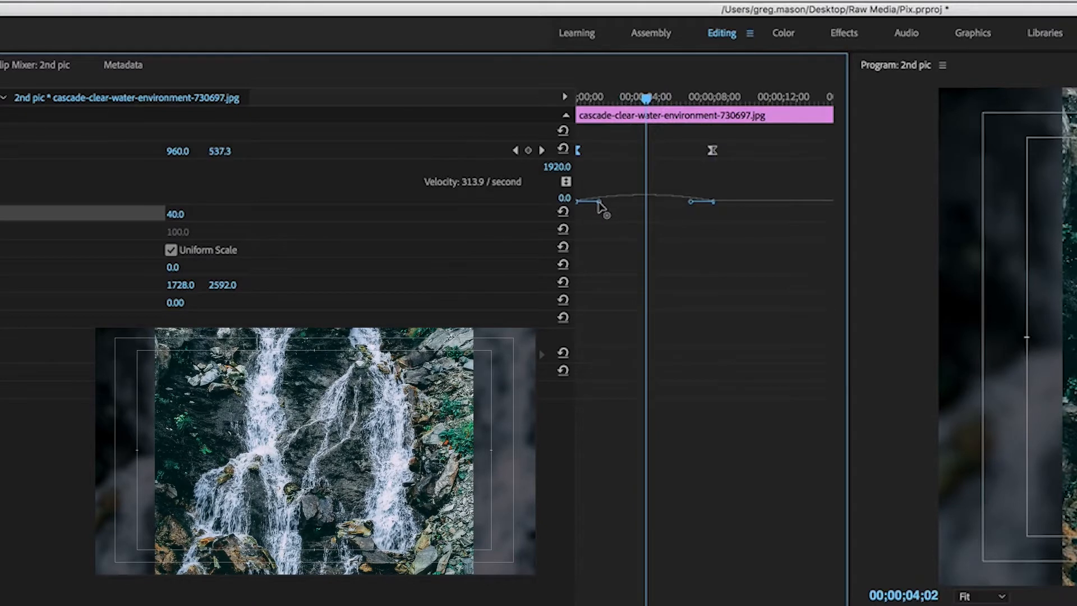
drag(598, 203, 636, 201)
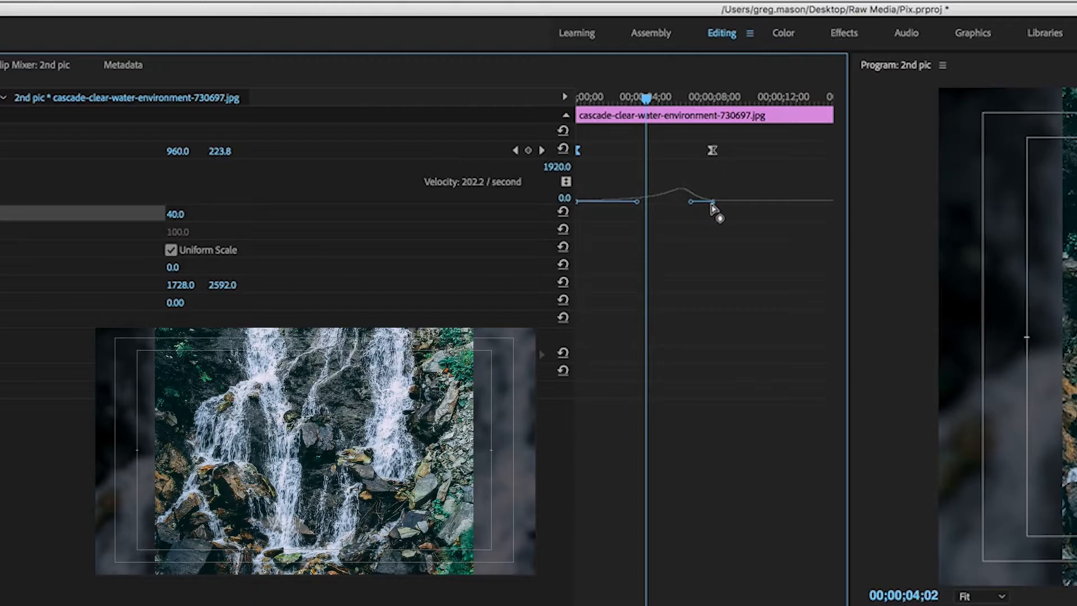
drag(647, 100, 681, 100)
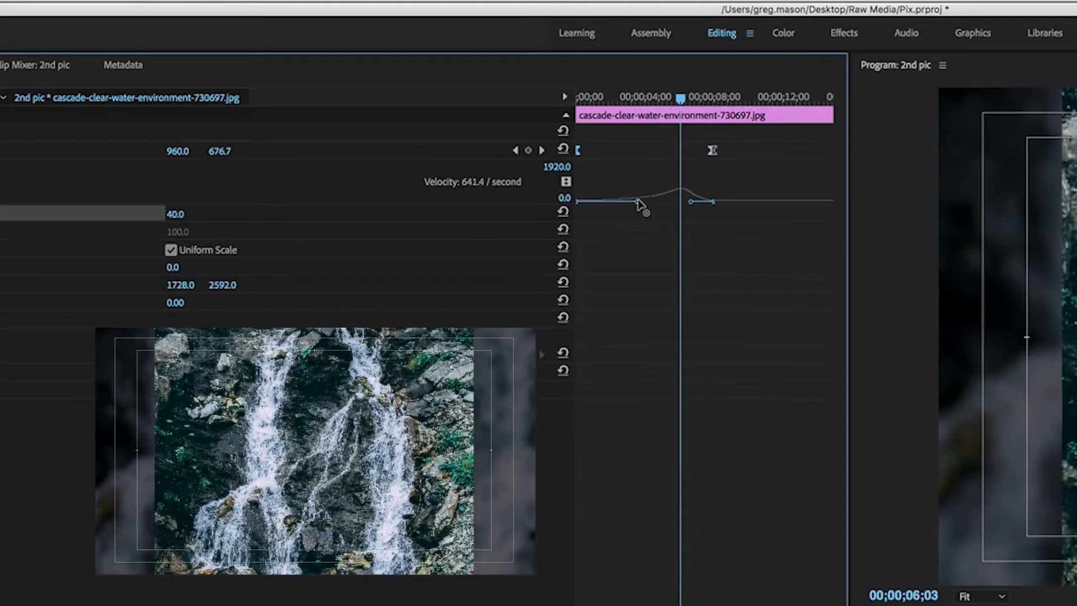
Step: Try collapsing the first keyframe's ease handle and lengthening the one at 8 seconds, and play the pan from the start
drag(637, 202, 577, 212)
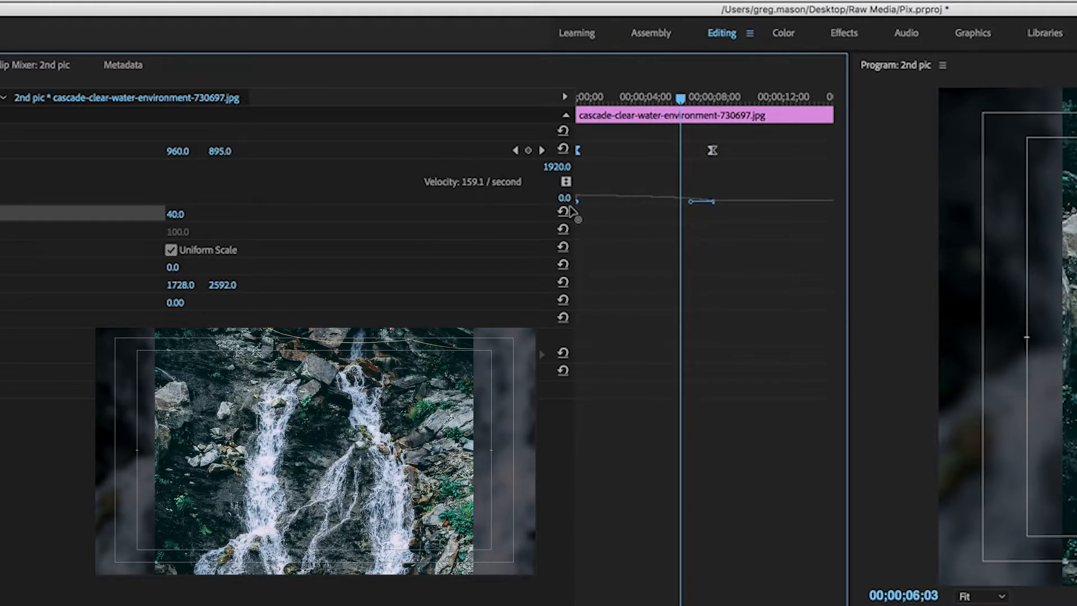
drag(691, 202, 635, 214)
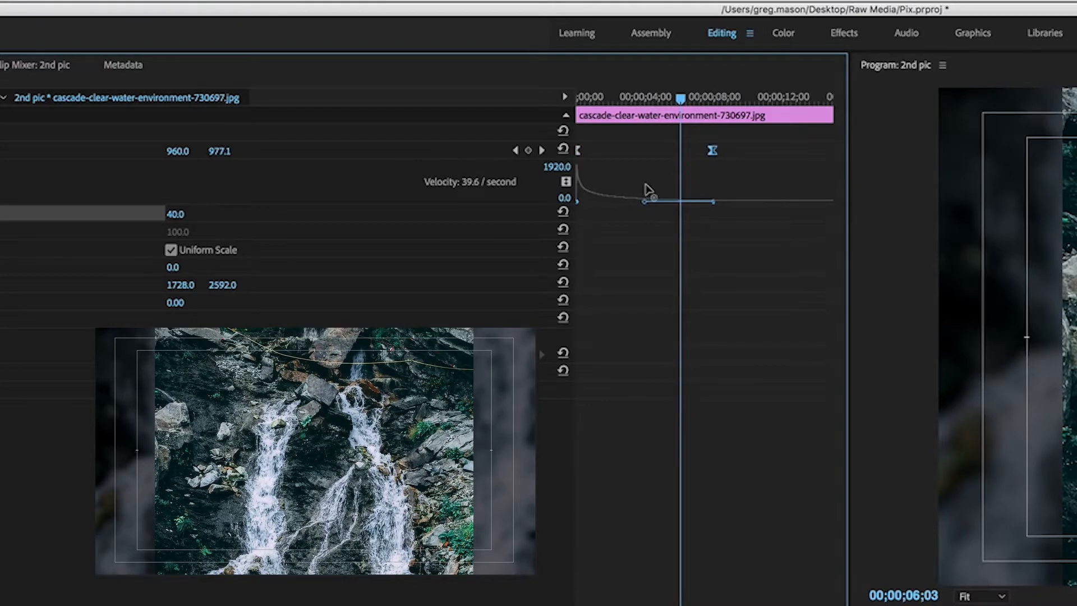
drag(683, 99, 519, 112)
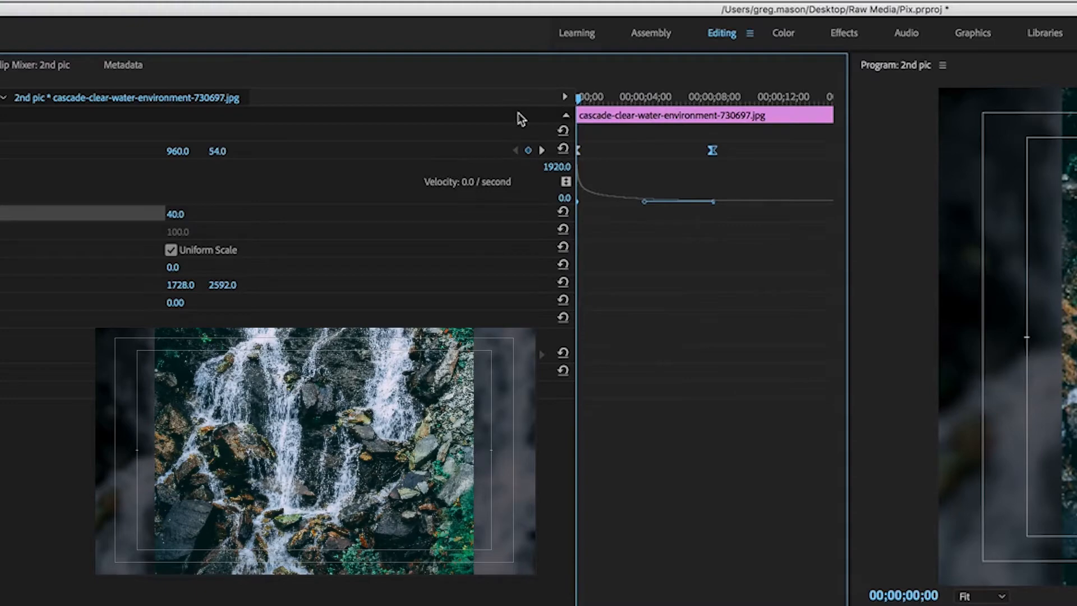
key(space)
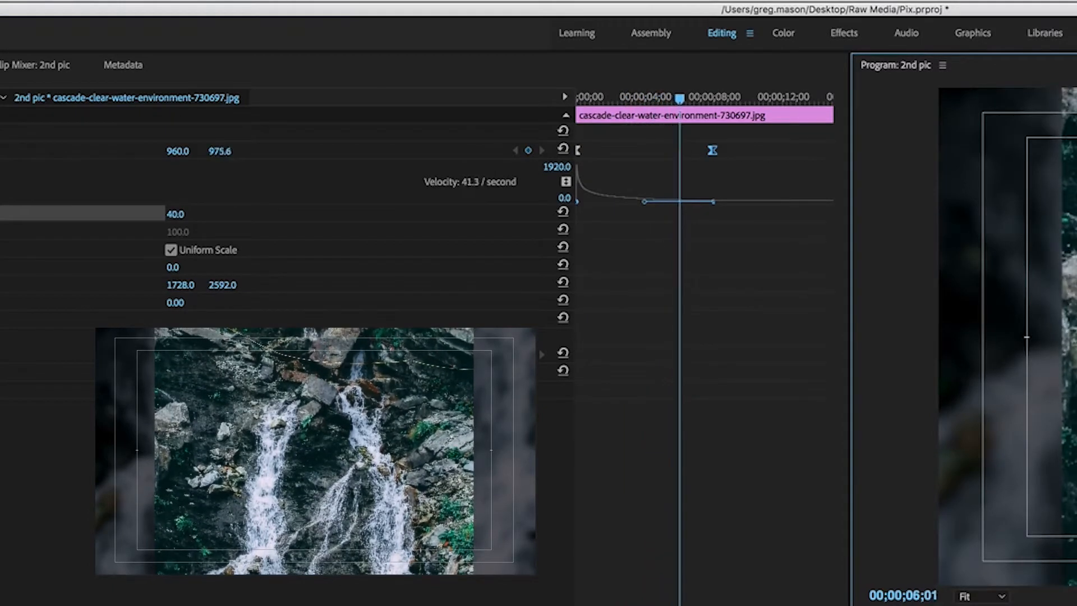
key(space)
Step: Adjust the ease handles of both Position keyframes to similar short lengths, giving the velocity graph a gentle, balanced curve
drag(578, 202, 685, 211)
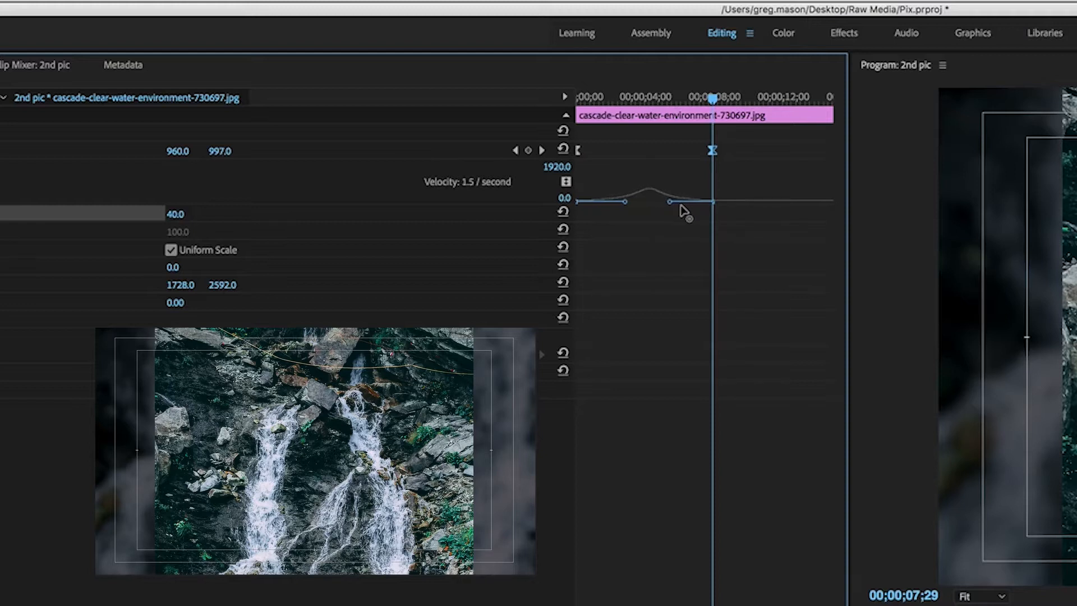
click(621, 203)
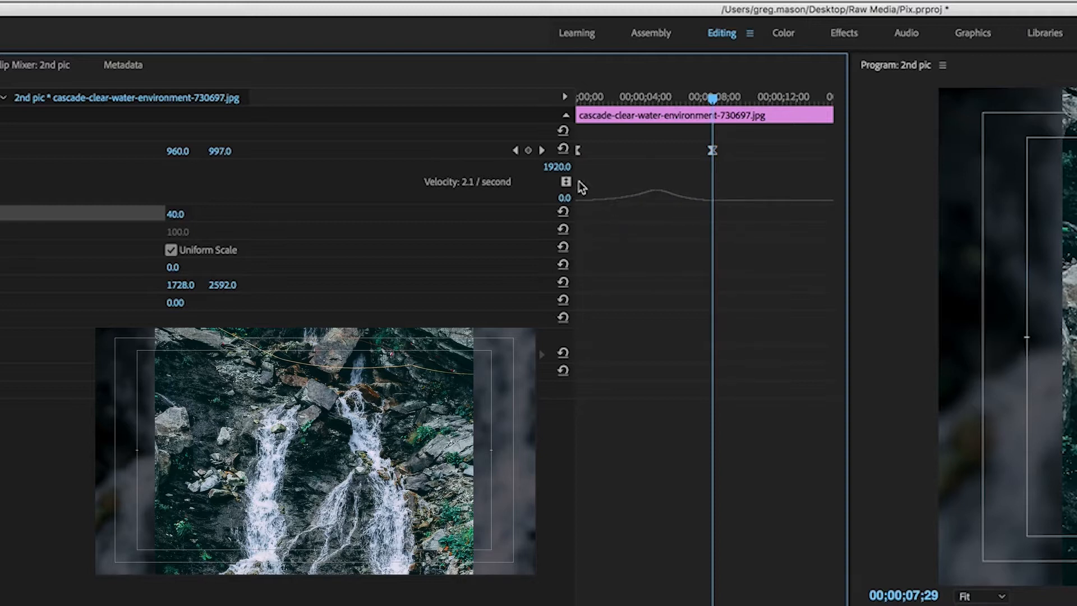
click(577, 150)
drag(622, 202, 604, 203)
drag(677, 202, 685, 203)
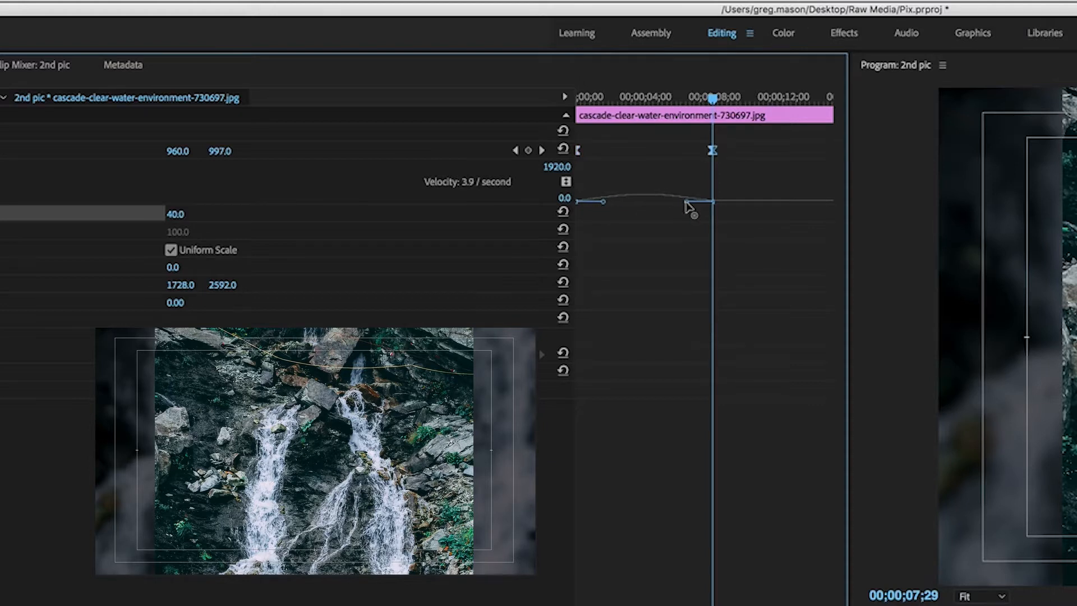
Step: Trim the end of the V2 waterfall clip to 00;00;10;00
click(576, 566)
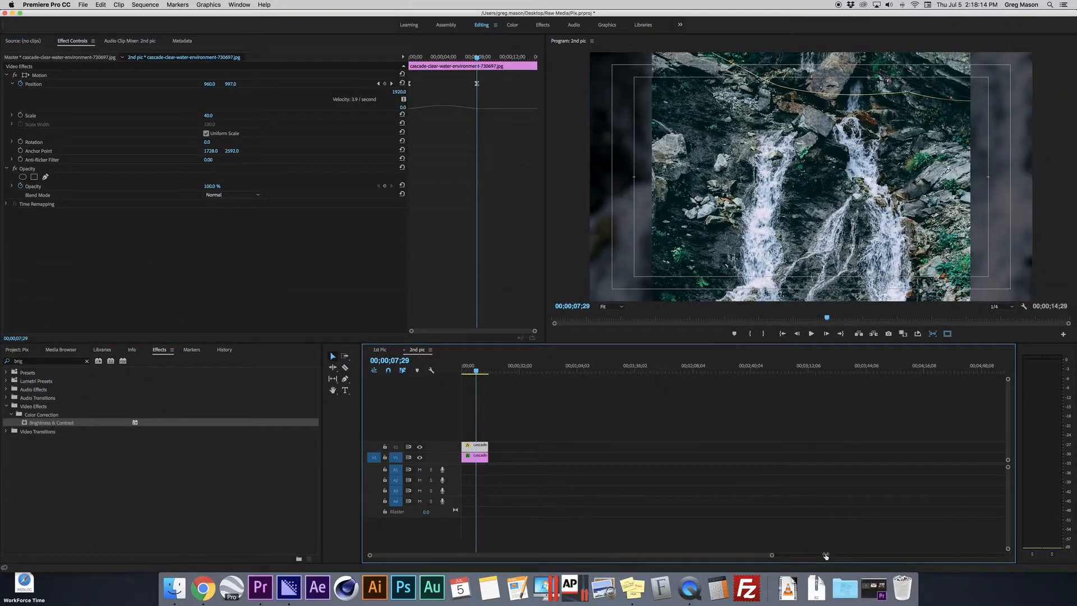
drag(770, 555, 658, 544)
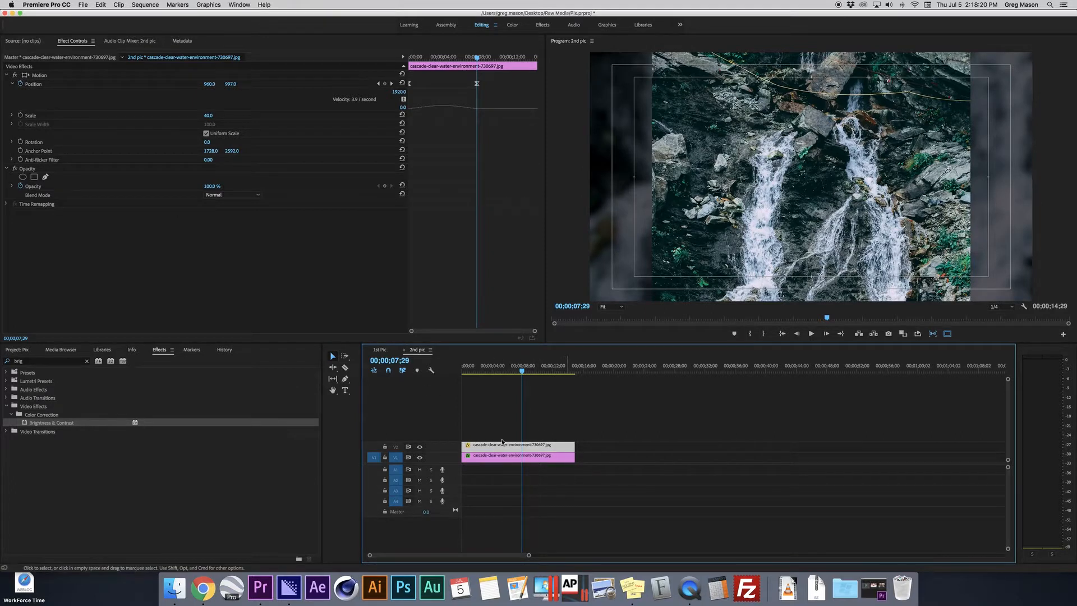
click(398, 360)
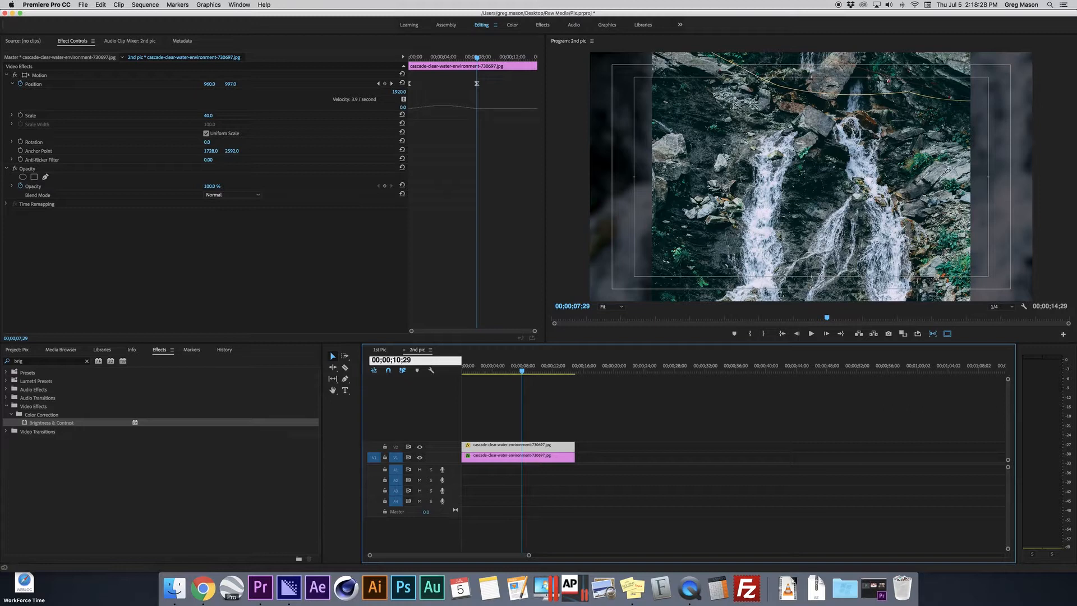
text(00;00;10;0)
text(0)
key(Return)
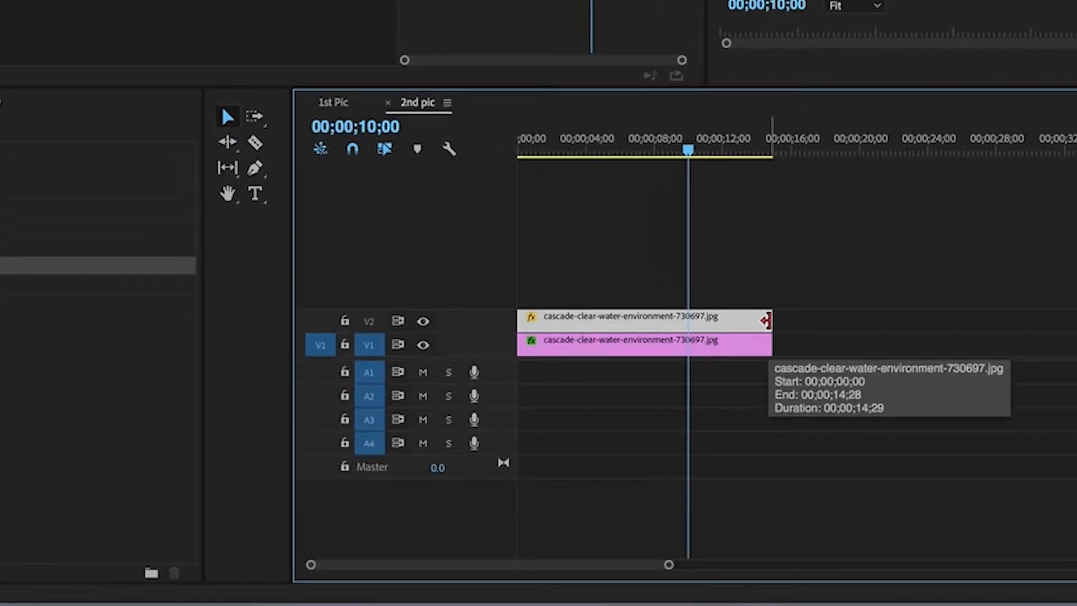
drag(766, 321, 688, 322)
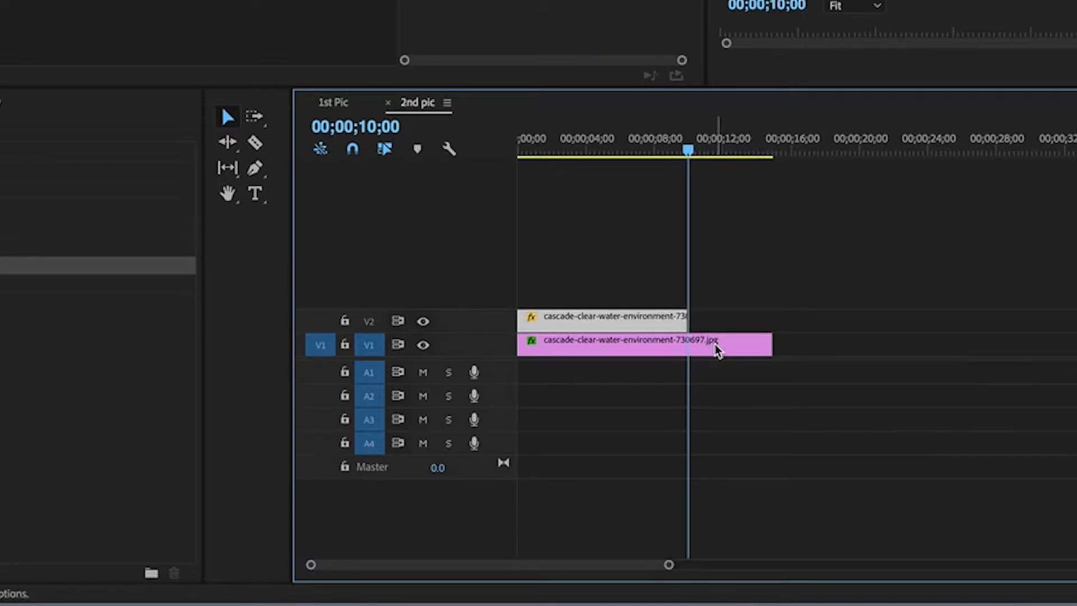
Step: Split the V1 waterfall clip at 00;00;10;00 with the Razor tool and delete the part after the cut
click(718, 351)
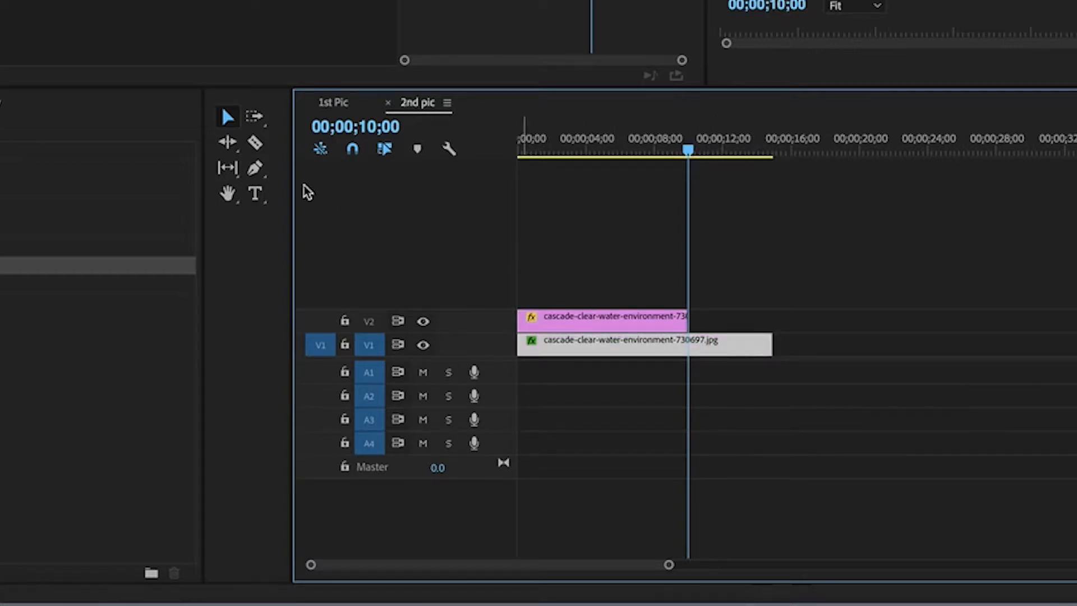
click(259, 145)
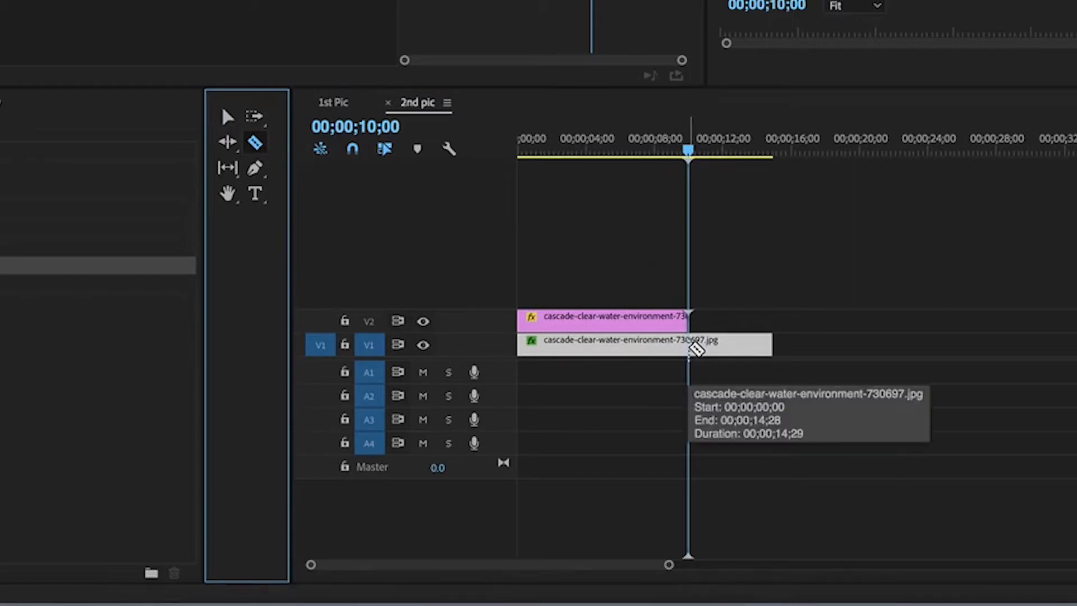
click(693, 348)
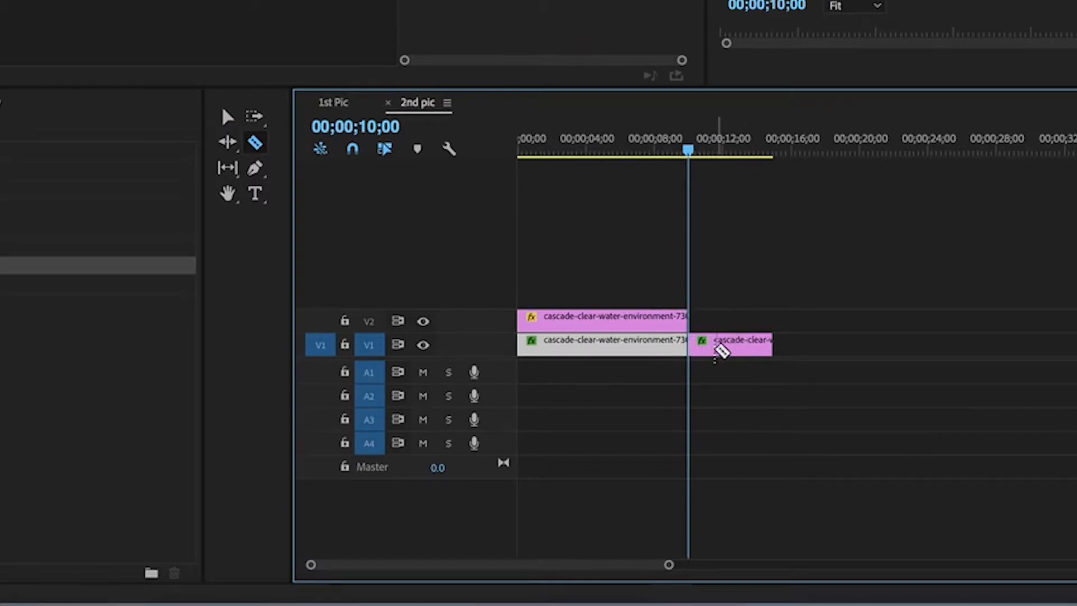
click(227, 117)
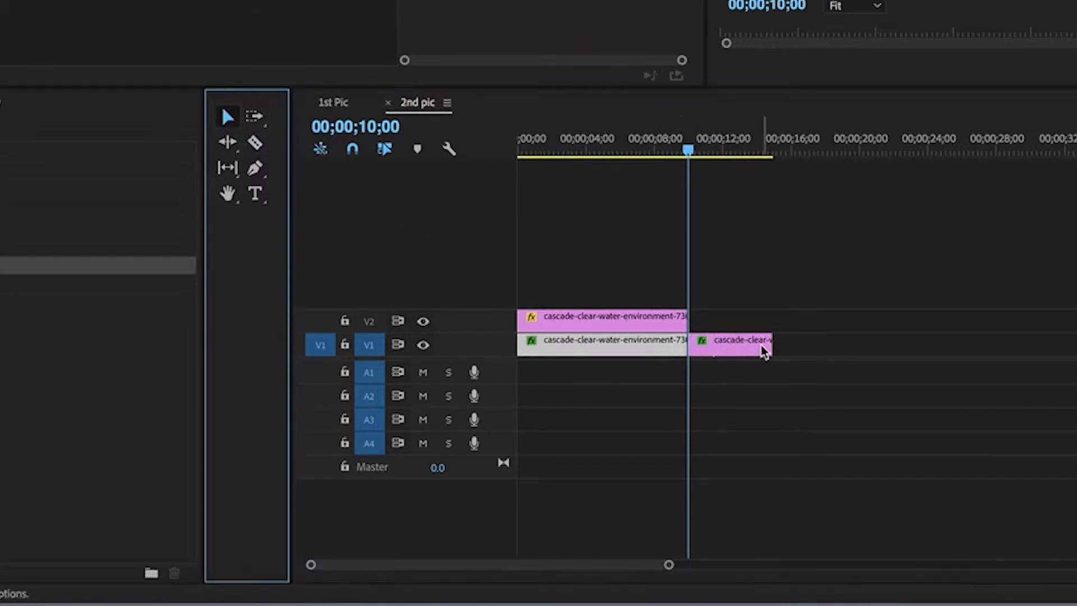
click(740, 355)
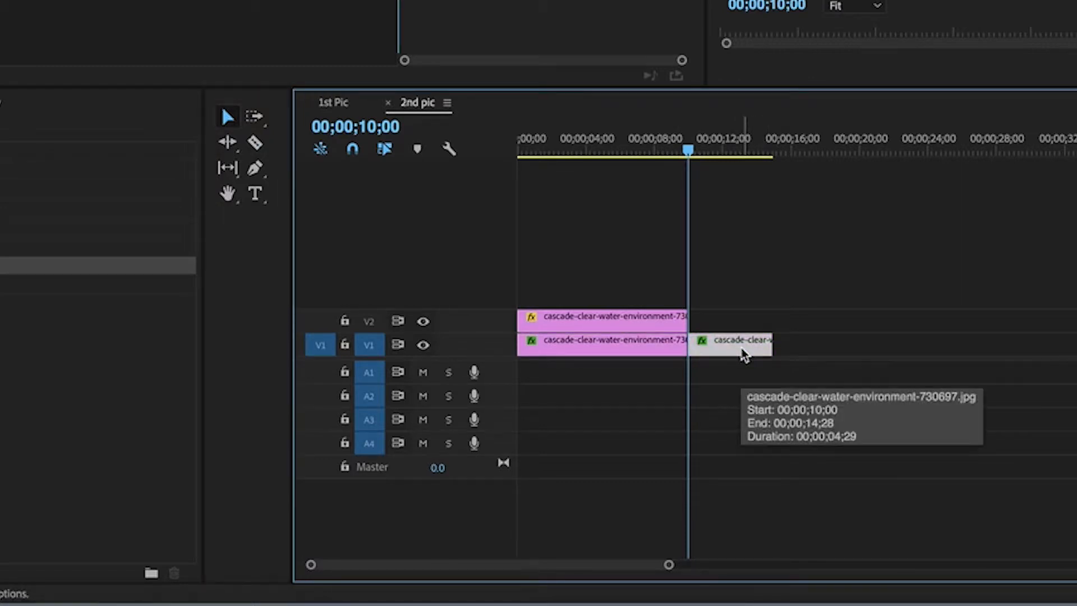
key(Delete)
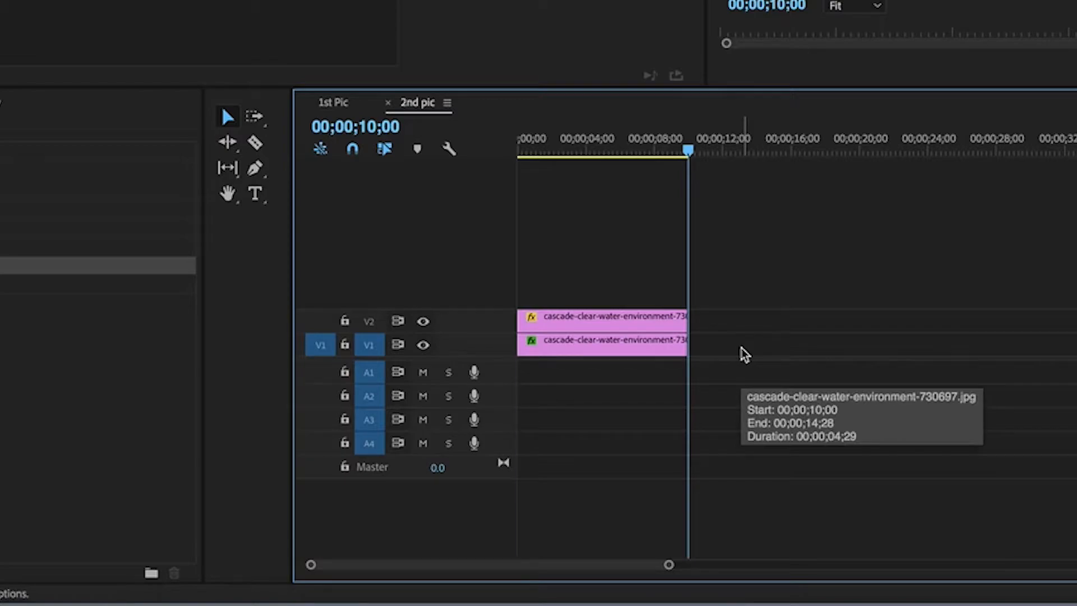
Step: Return the playhead to the start of the 2nd pic sequence and save the project
key(Home)
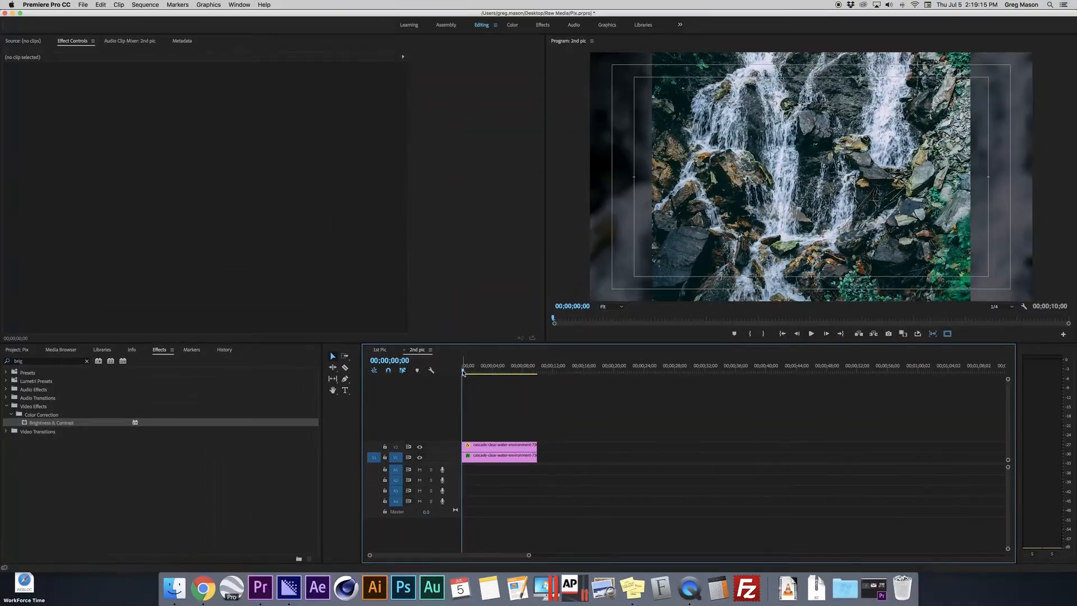
drag(464, 372, 436, 386)
key(super+s)
Step: Create a new sequence named All pix with the KTVZ Default preset
click(25, 352)
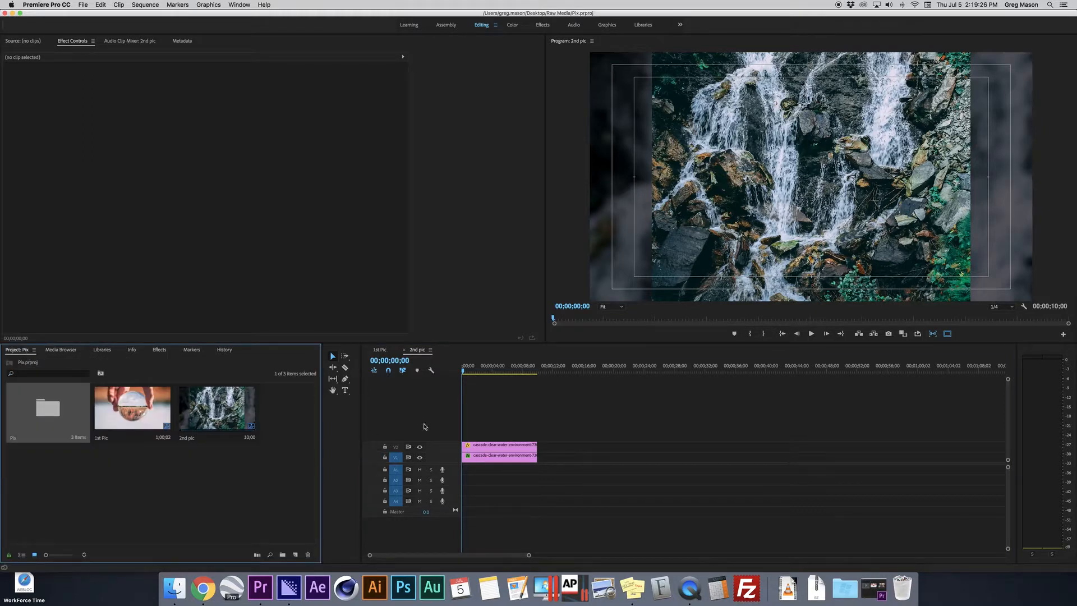
click(297, 555)
click(312, 447)
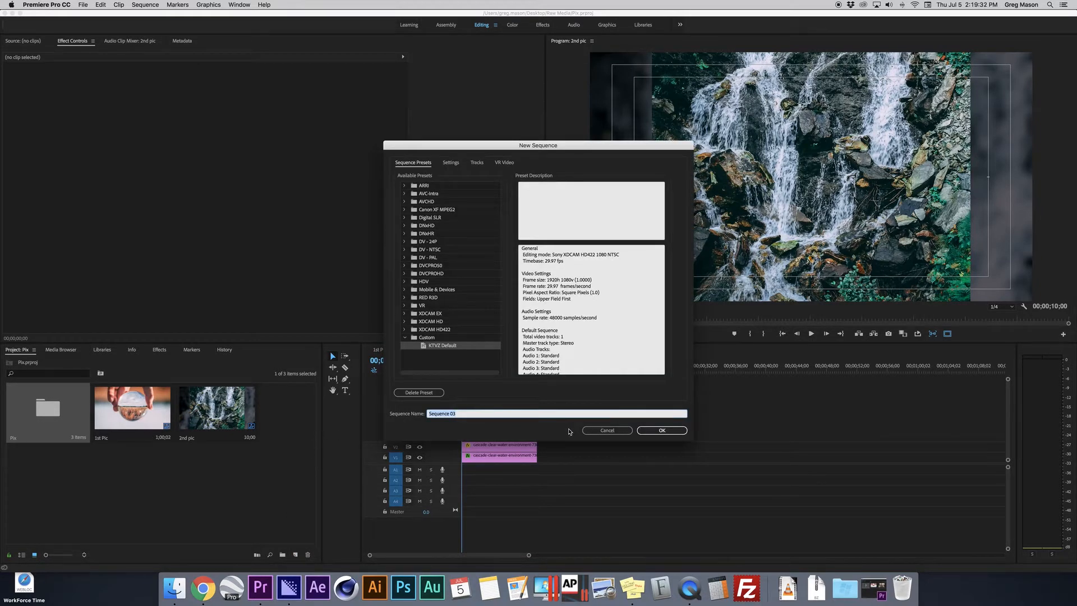
text(All pix)
key(Return)
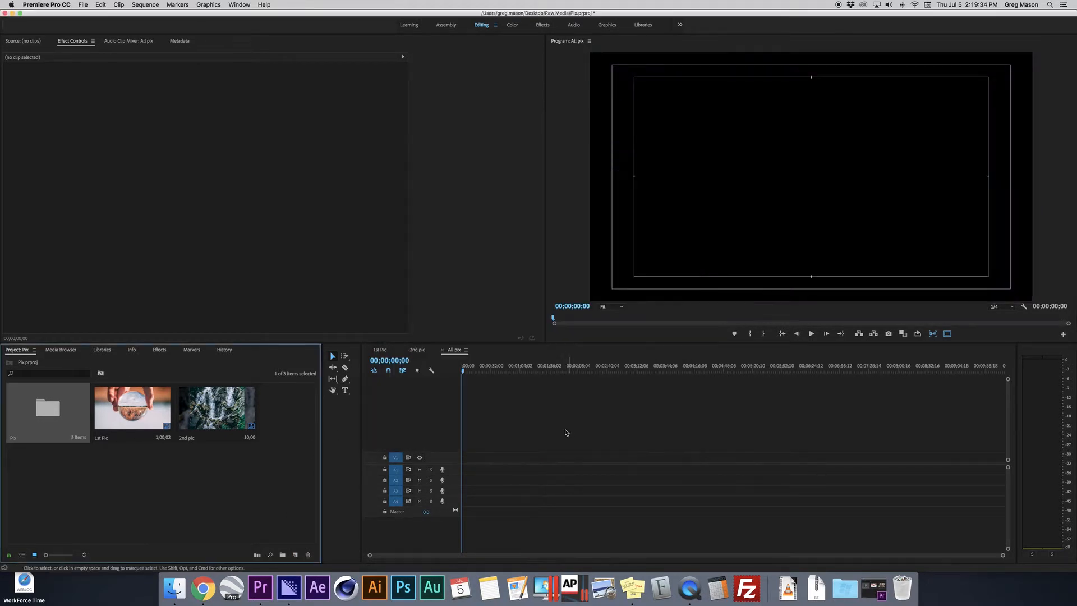
Step: Move the All pix sequence out of the Pix bin to the project's top level and close the bin
double_click(60, 420)
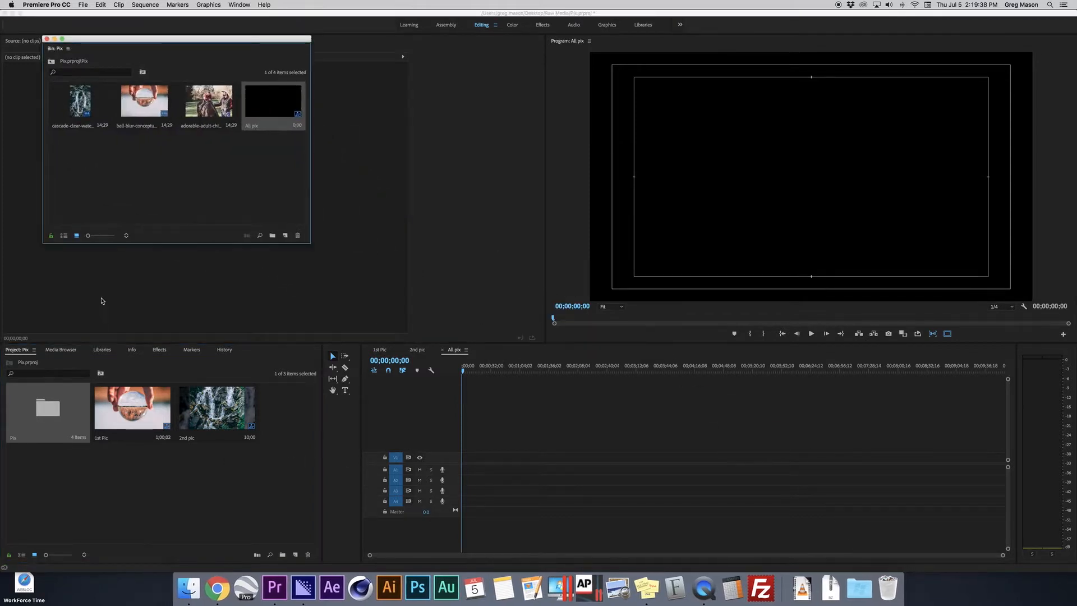
drag(283, 95, 281, 436)
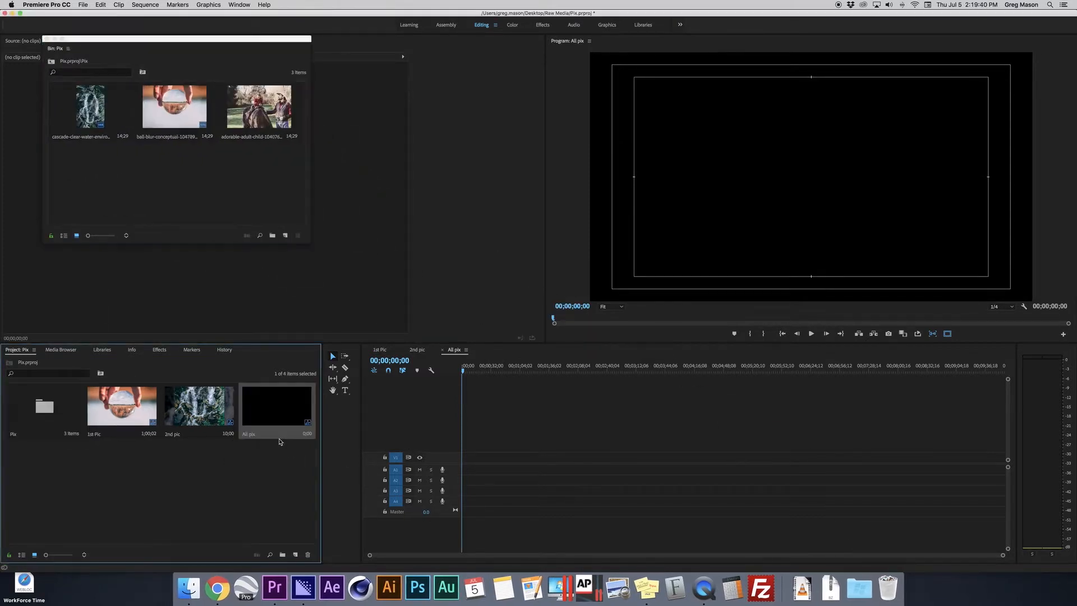
click(55, 39)
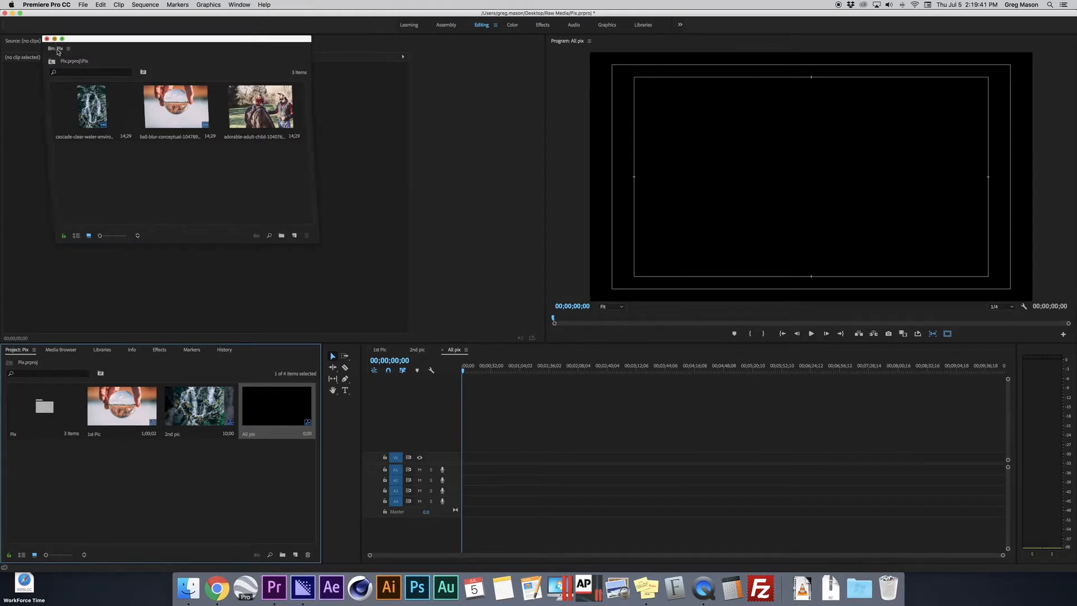
Step: Place the 2nd pic sequence at the start of All pix, add 1st Pic directly after it, and scrub through the result
click(186, 502)
drag(205, 408, 463, 466)
drag(133, 408, 472, 469)
drag(464, 373, 534, 374)
key(Home)
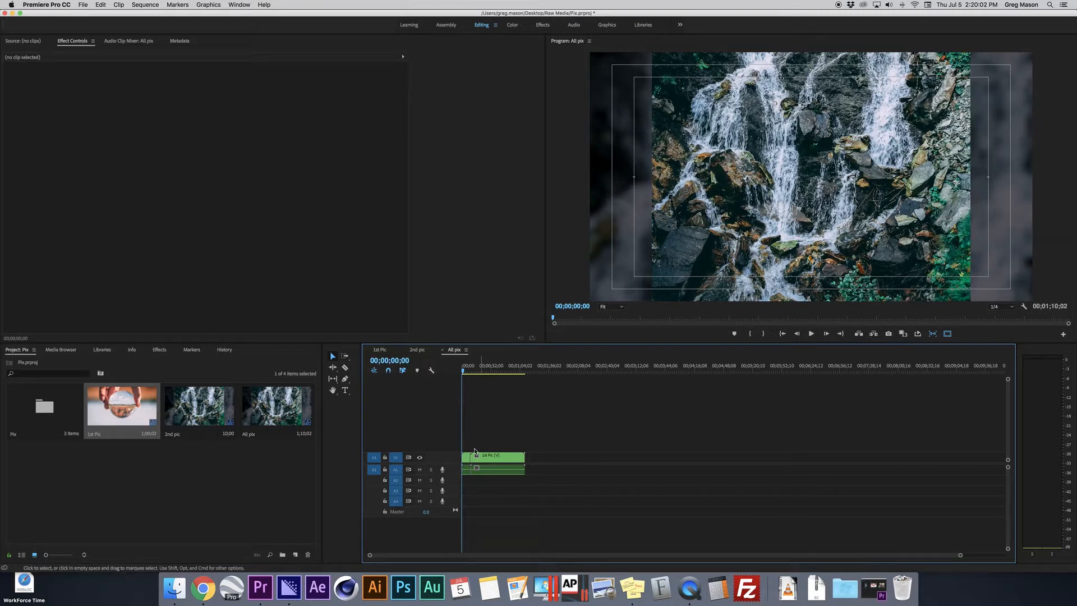
Step: Open the photo adorable-adult-child-1040767.jpg from the Pix bin for source viewing and close the bin
click(230, 508)
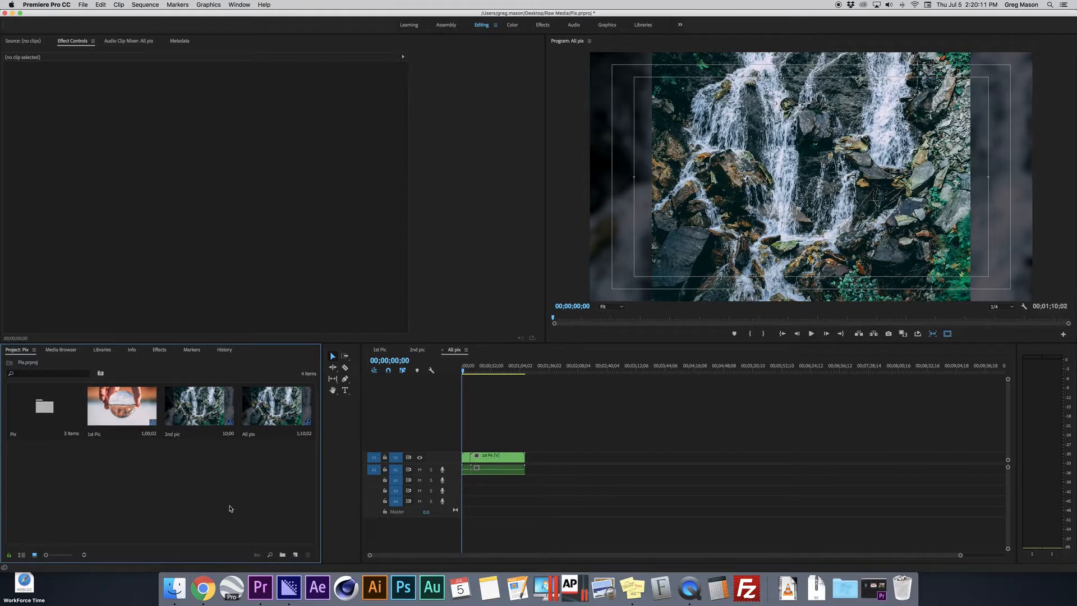
double_click(50, 416)
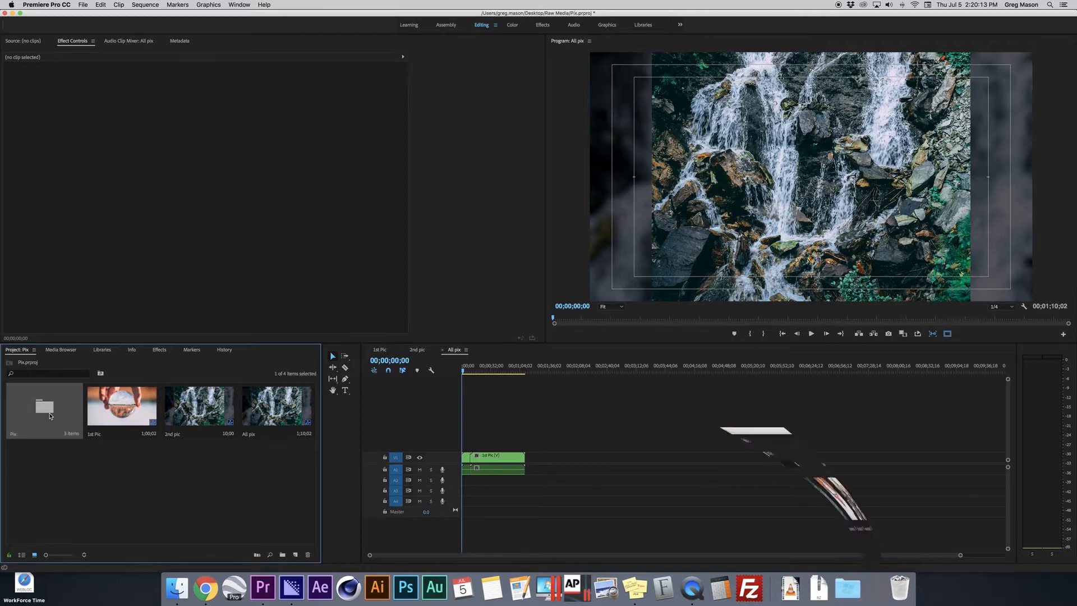
double_click(272, 108)
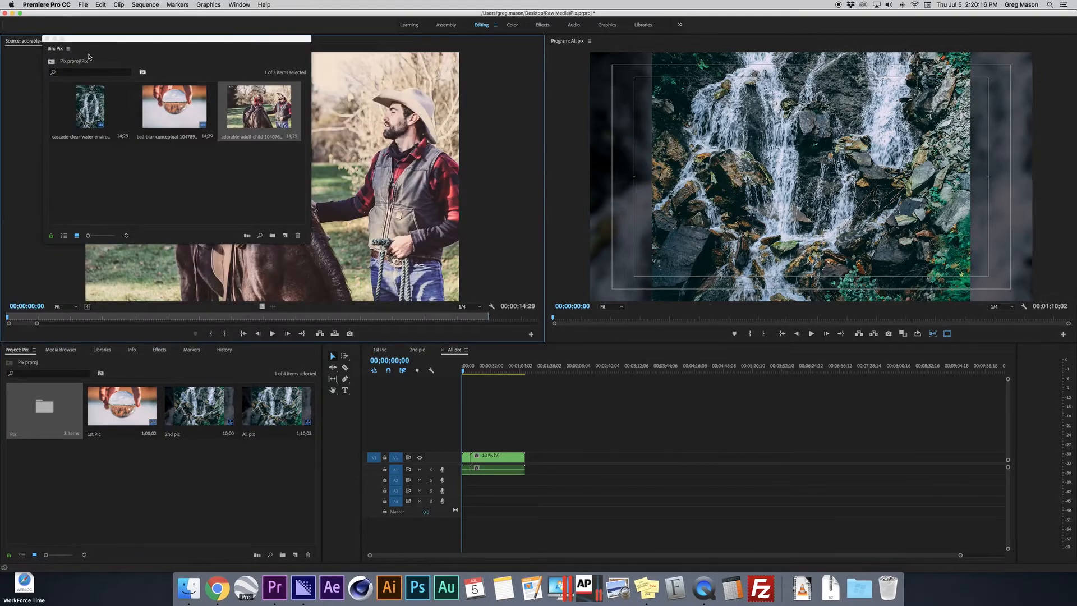
click(54, 39)
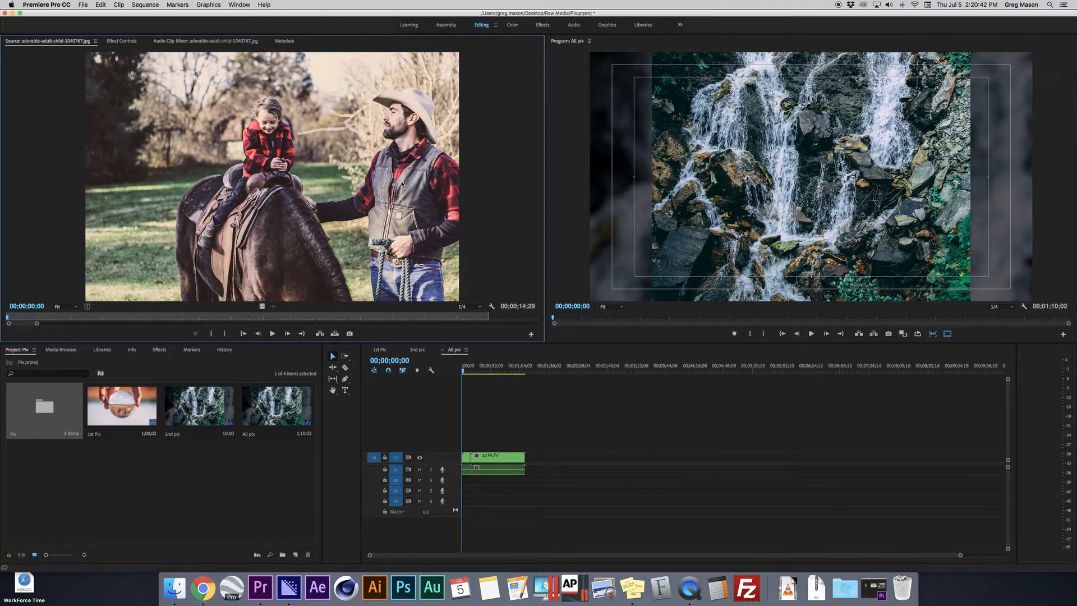
Step: Create a new sequence with the KTVZ Default preset and move it out of the Pix bin to the project's top level
click(295, 555)
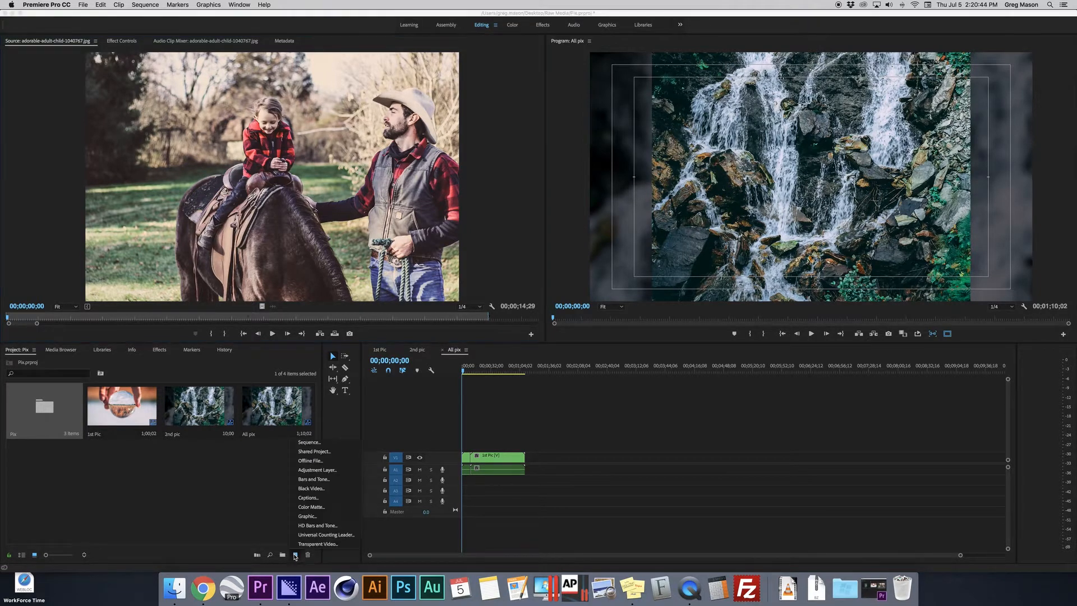
click(327, 447)
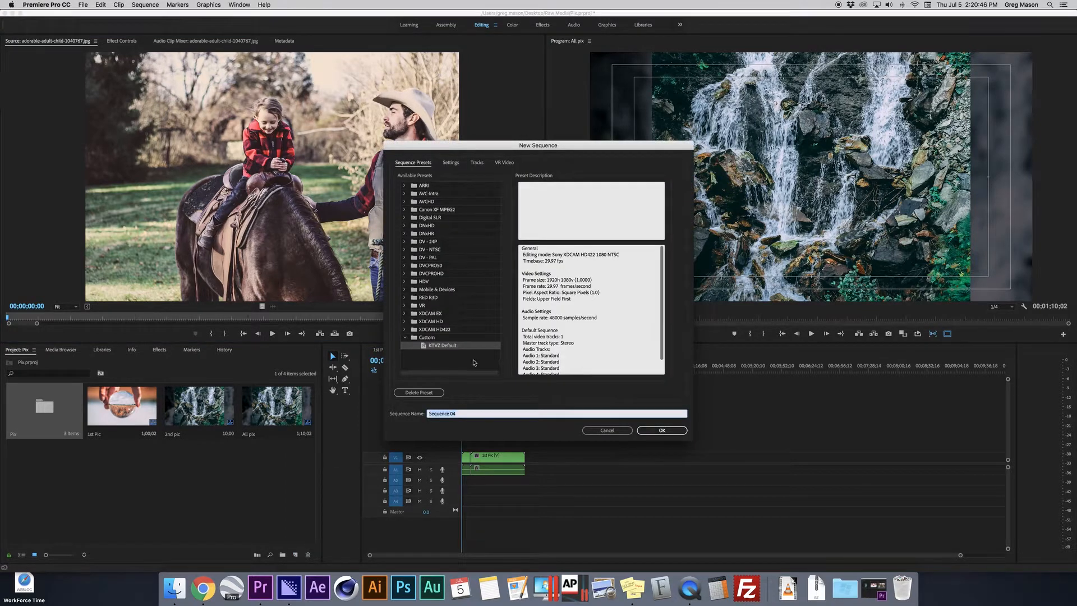
click(668, 432)
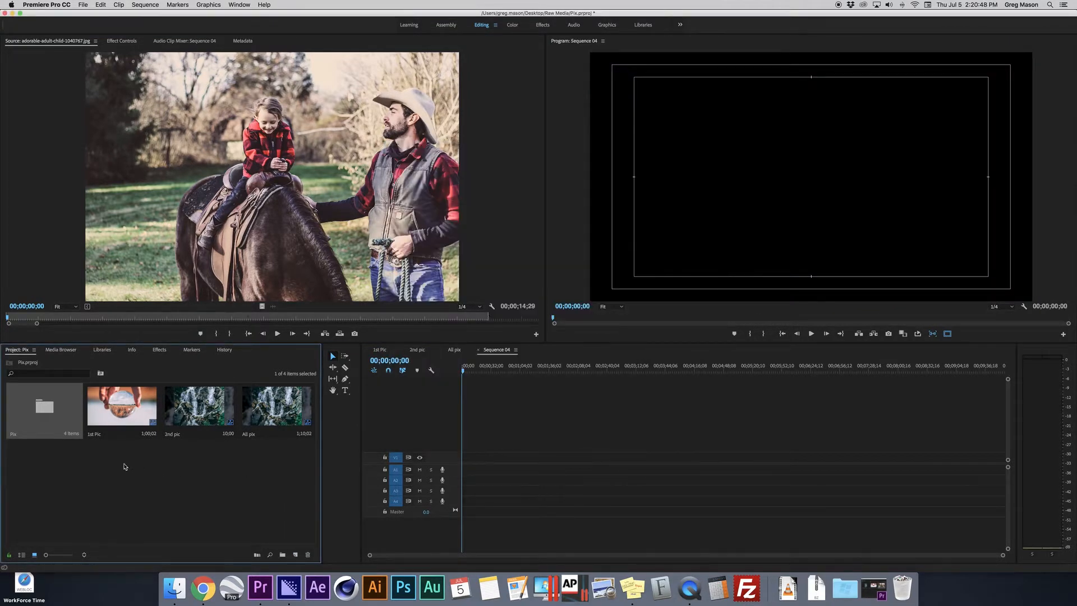
double_click(53, 407)
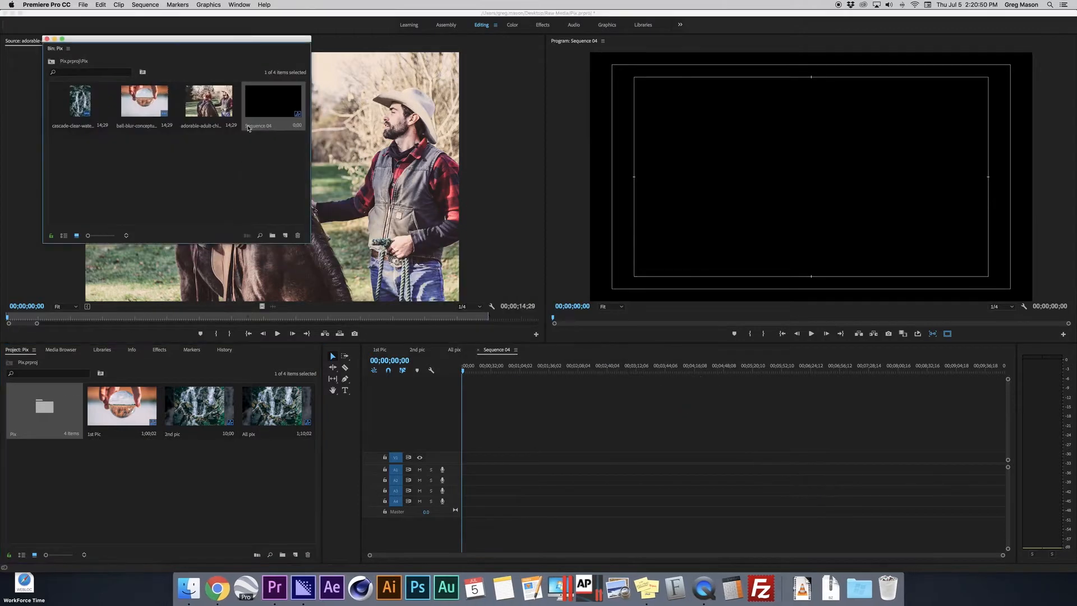
drag(68, 507, 65, 498)
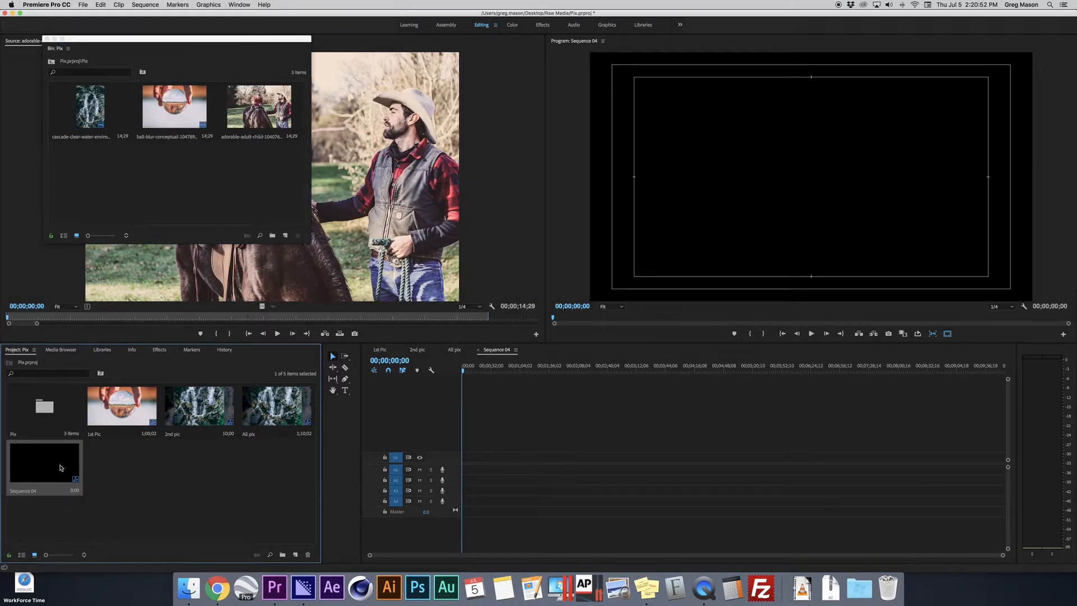
Step: Place the adorable-adult-child-1040767.jpg photo at the start of the new sequence's V1 track and close the Pix bin
click(263, 112)
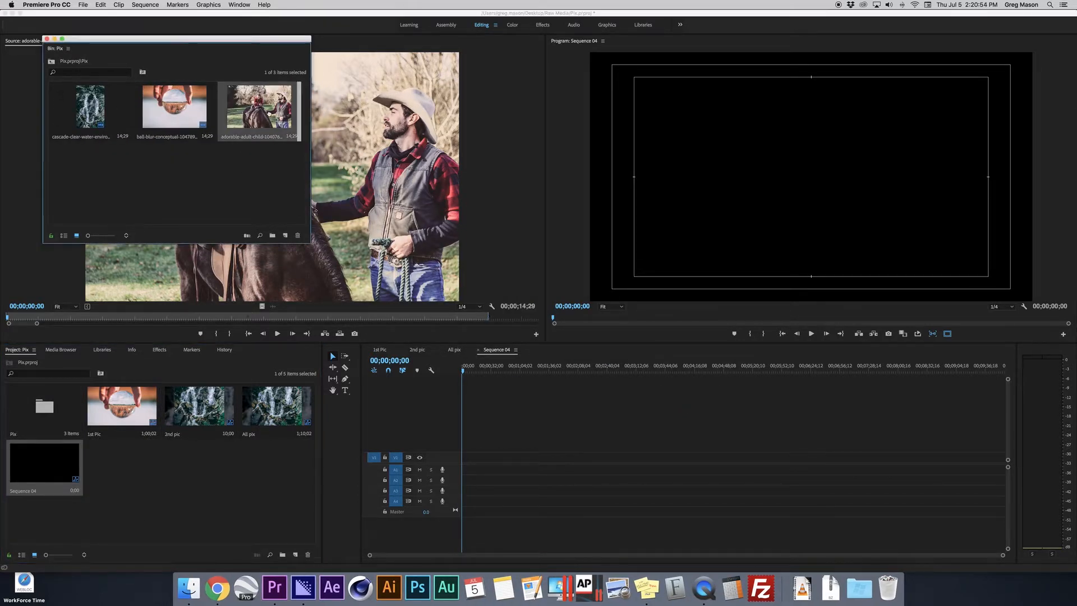
drag(459, 389, 468, 457)
click(47, 38)
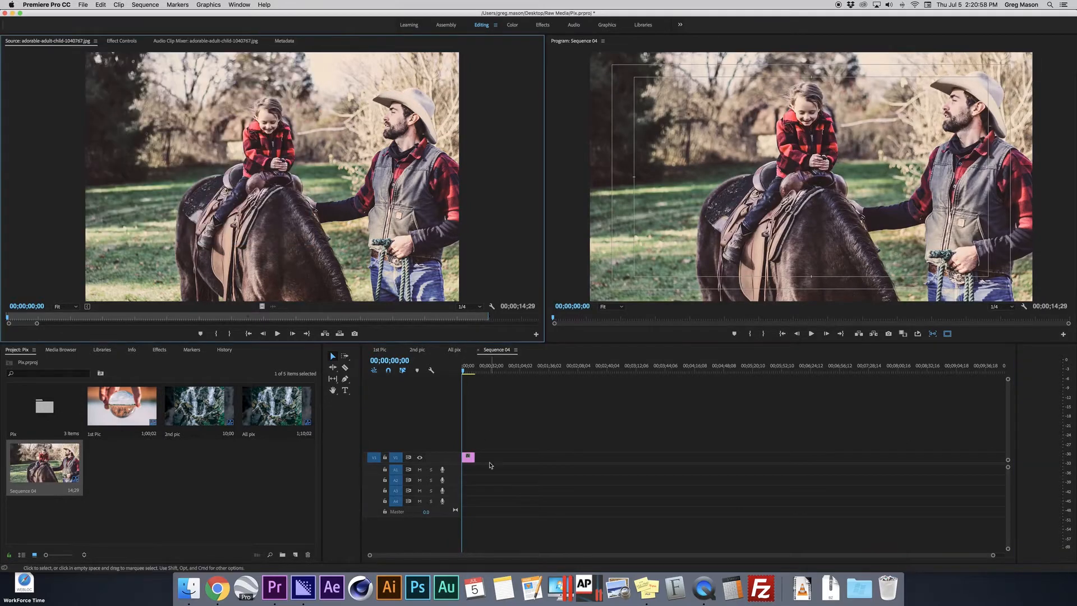
Step: Try the ellipse and four-point polygon opacity masks on the horse photo clip and remove them
click(122, 43)
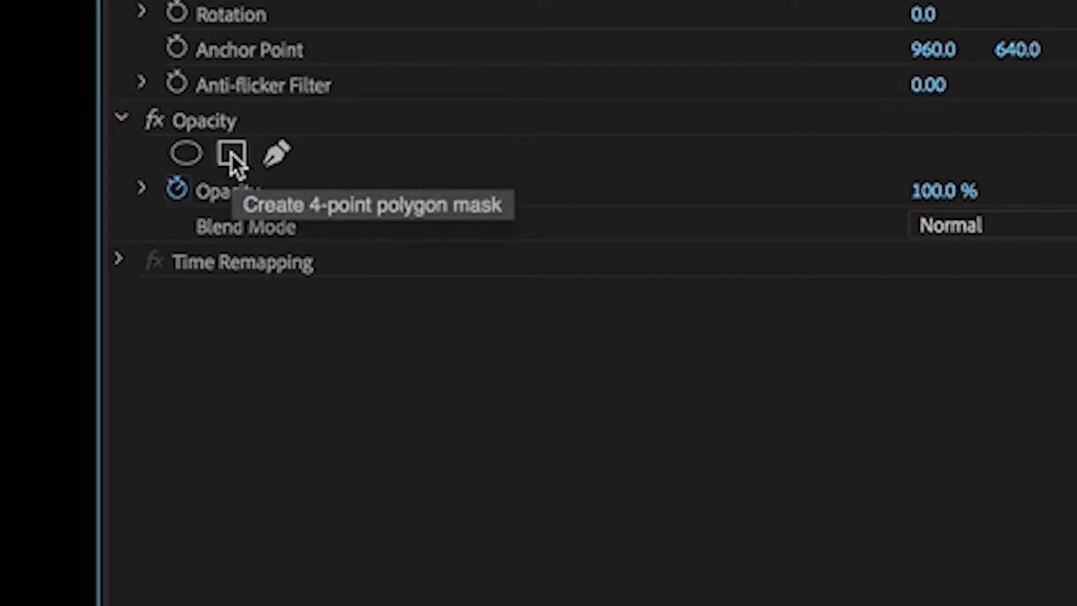
click(189, 160)
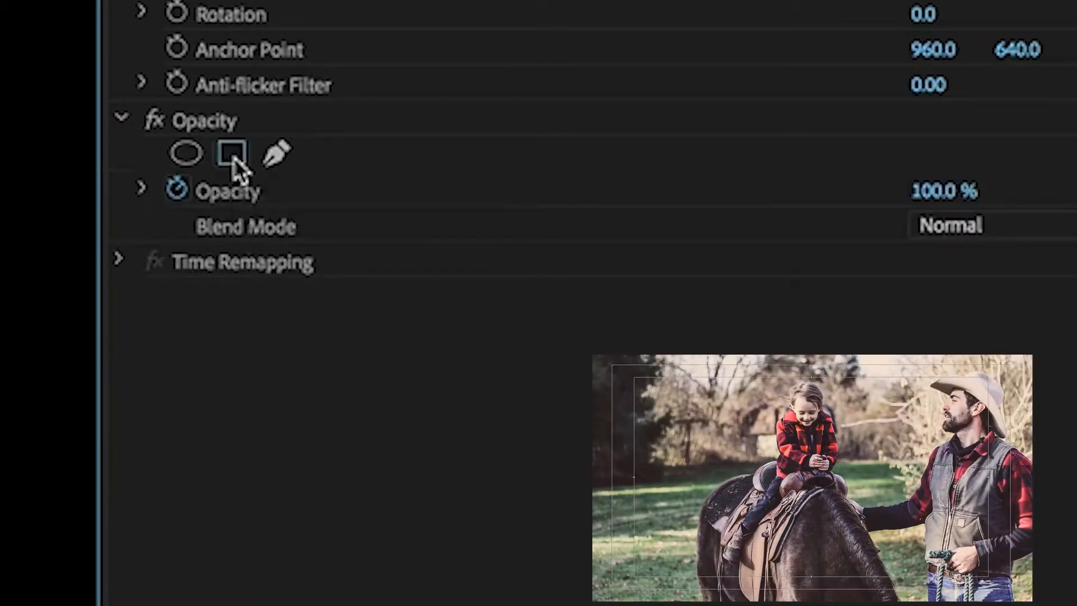
click(234, 158)
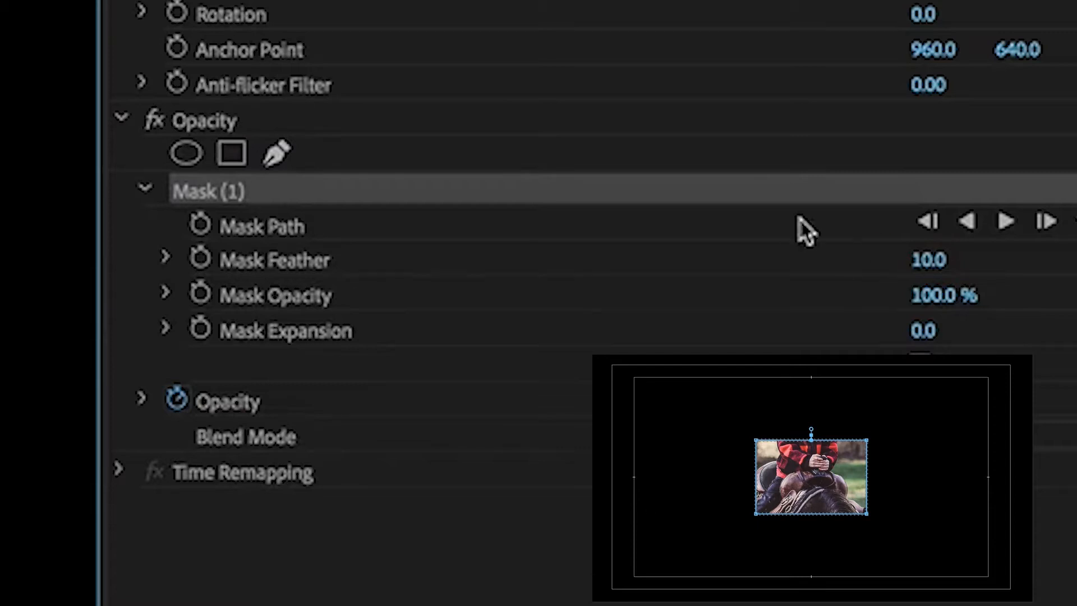
key(Delete)
Step: Draw a closed freeform opacity mask around the child and saddle with curved points using the mask pen
click(278, 157)
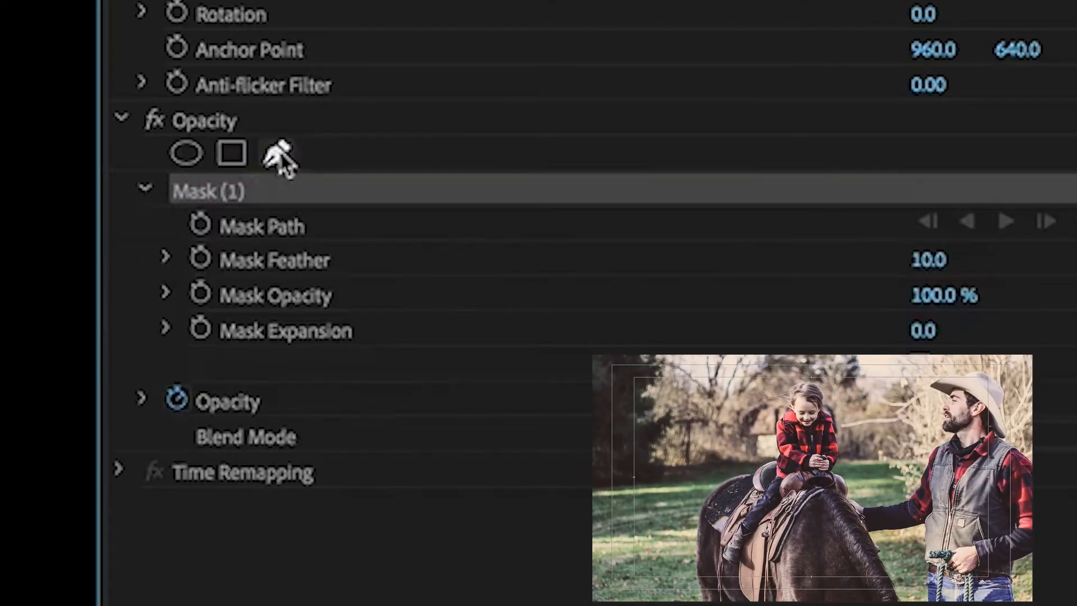
drag(856, 390, 874, 417)
drag(821, 560, 750, 545)
drag(685, 558, 675, 563)
drag(672, 489, 689, 453)
drag(734, 385, 753, 378)
click(860, 393)
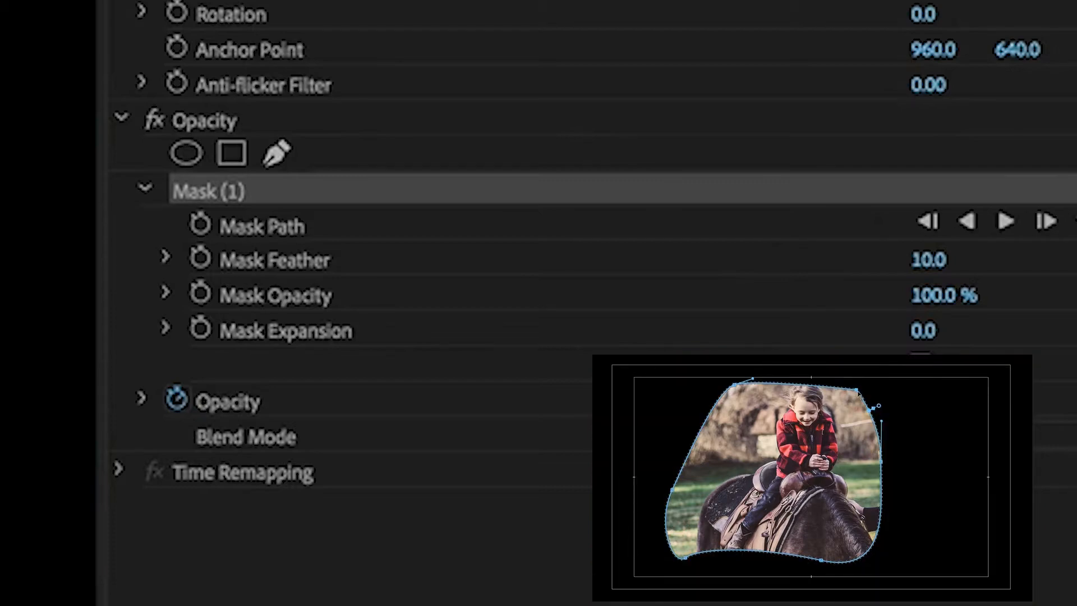
Step: Reshape the freeform mask's curves along its upper and left edges, then delete the mask
drag(754, 378, 799, 362)
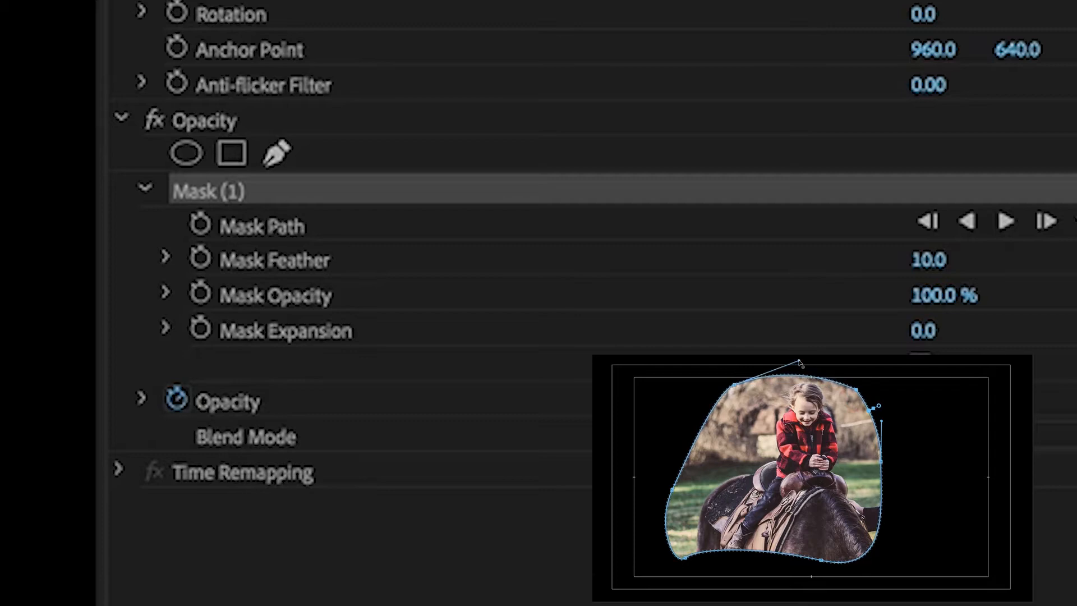
click(672, 494)
drag(656, 528, 671, 542)
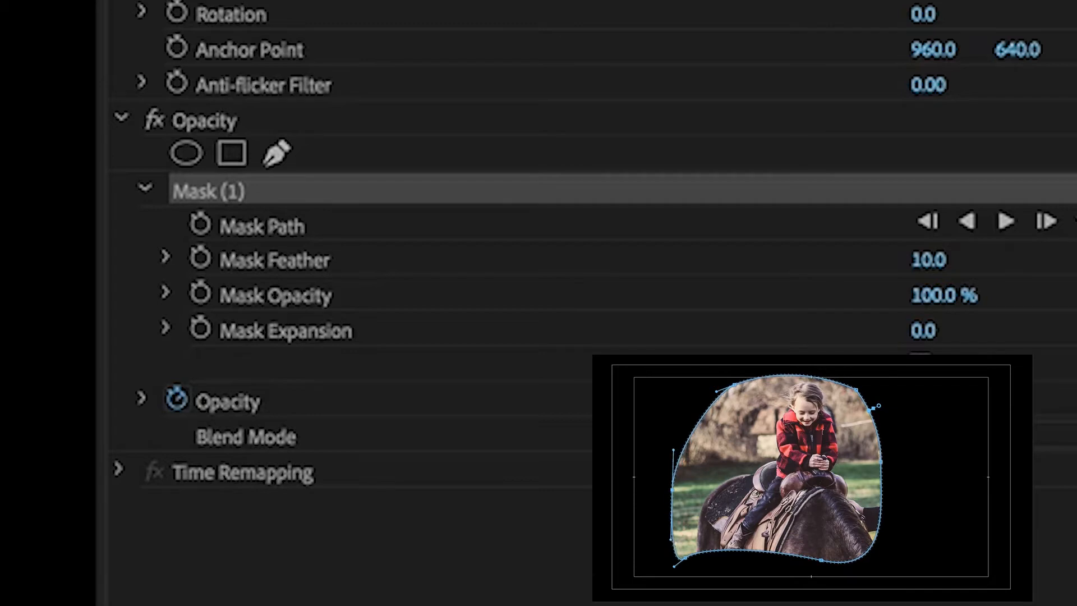
click(225, 194)
key(Delete)
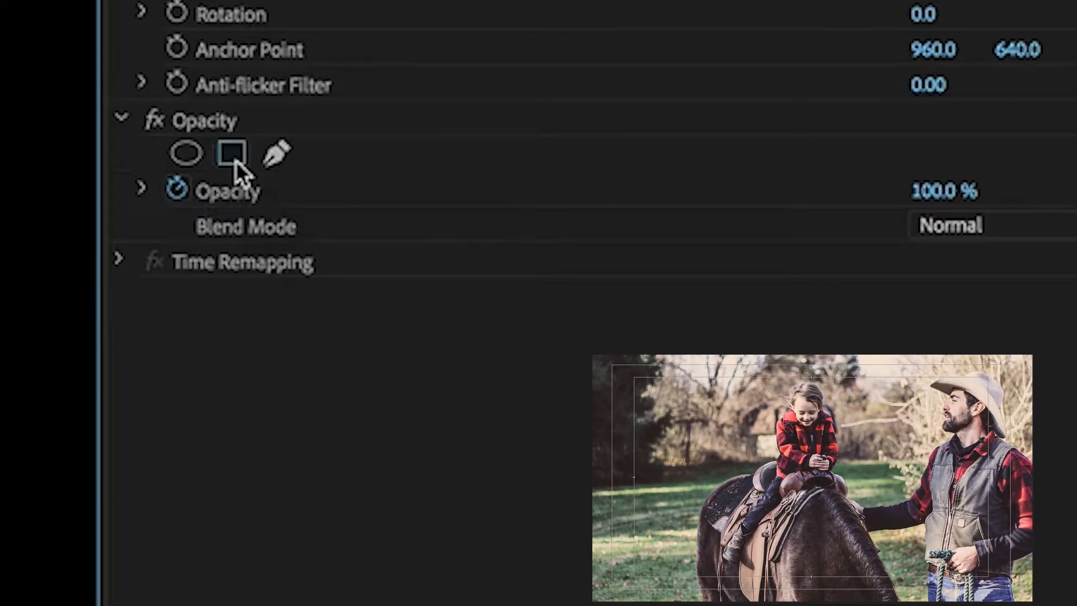
Step: Create a four-point polygon opacity mask and stretch its corners to the top and bottom edges of the frame
click(235, 162)
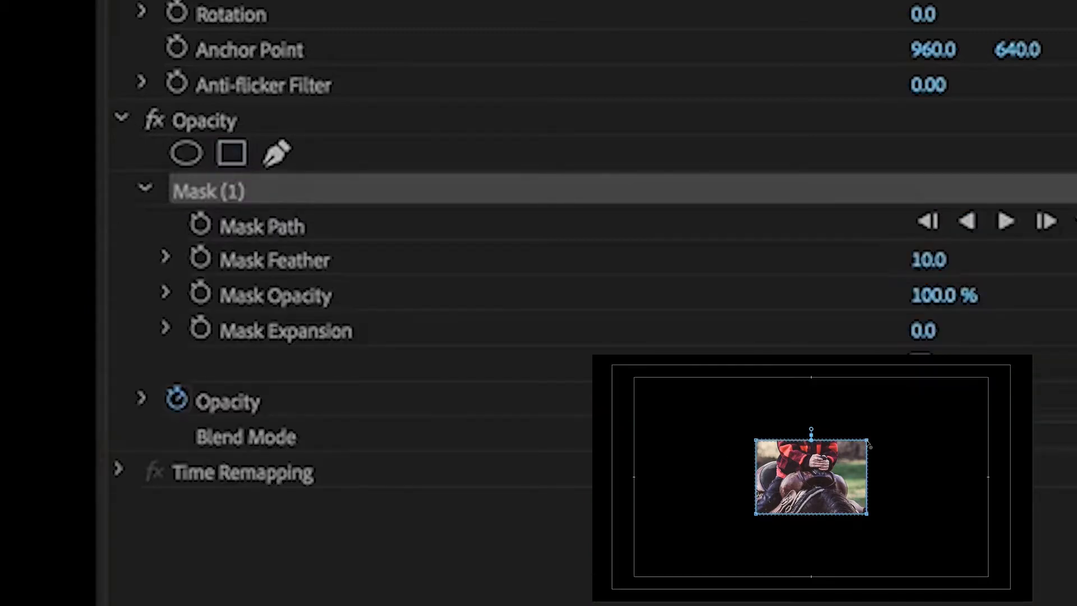
drag(868, 442, 867, 355)
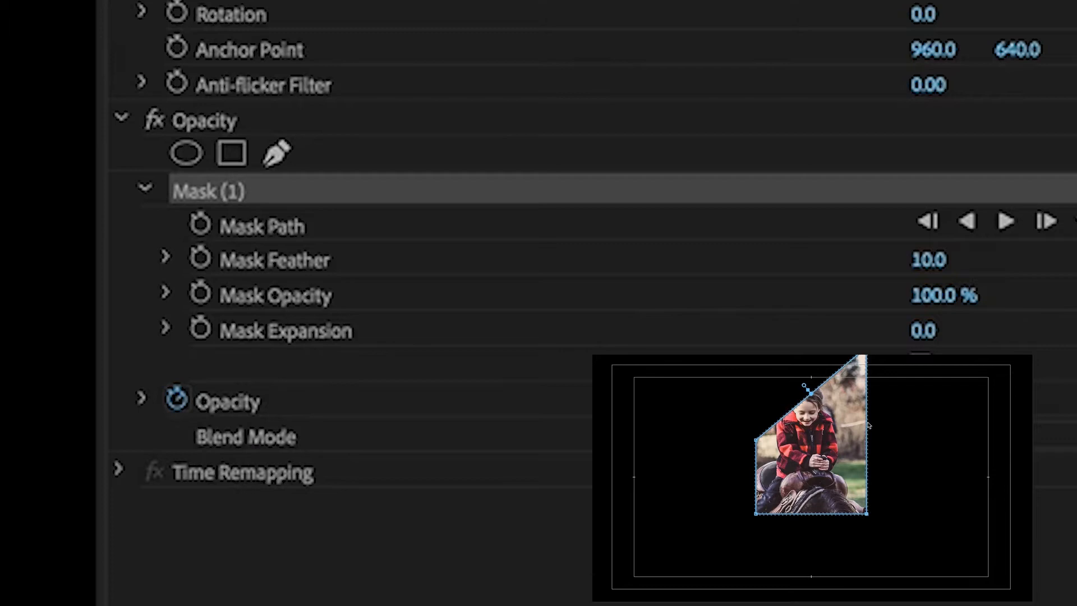
drag(867, 514, 867, 605)
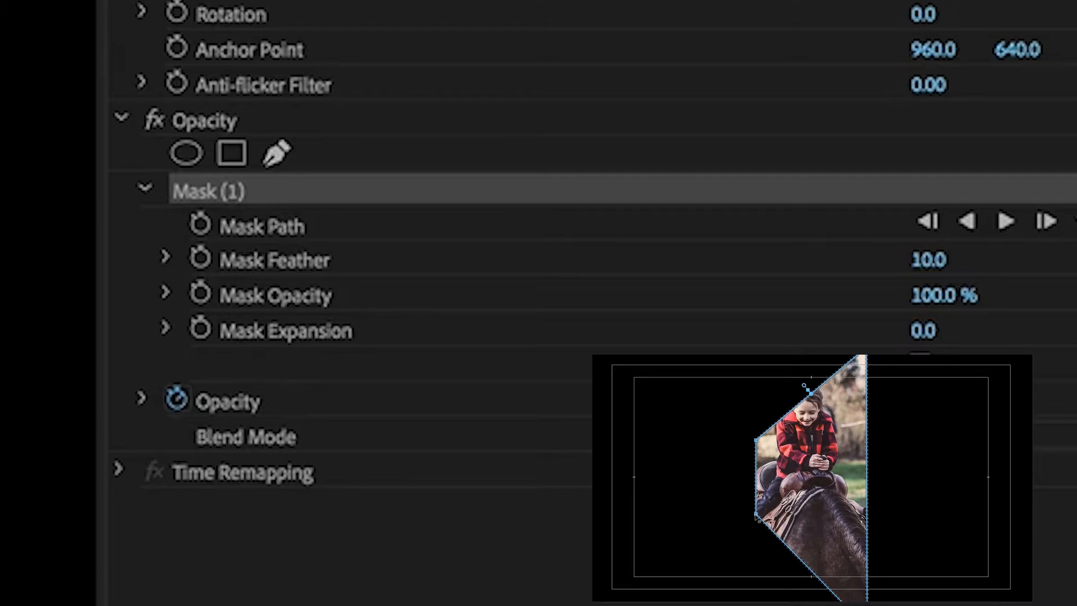
drag(758, 518, 756, 605)
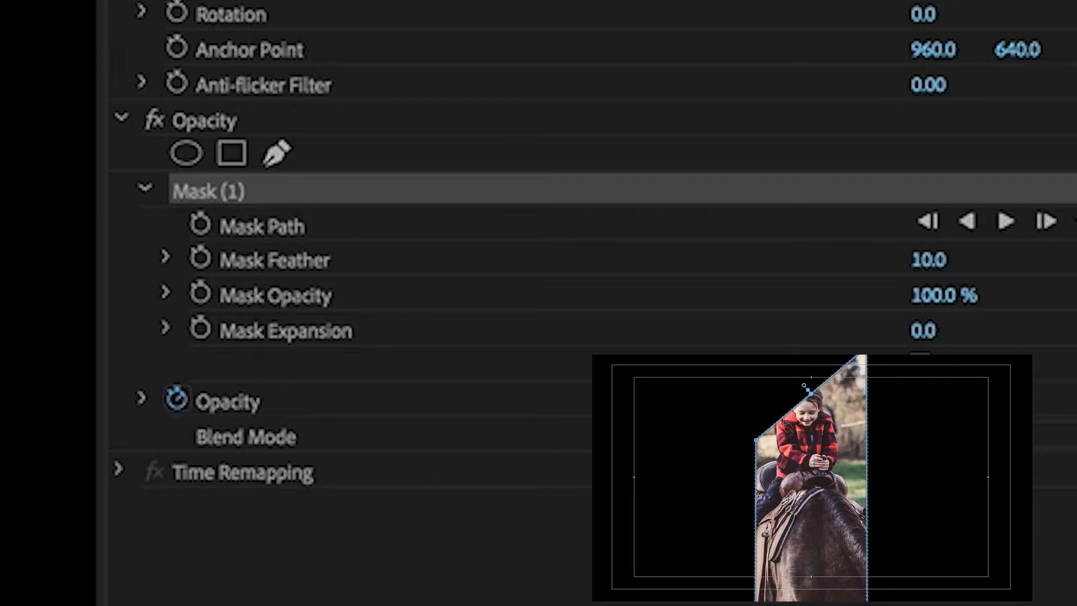
drag(756, 440, 755, 357)
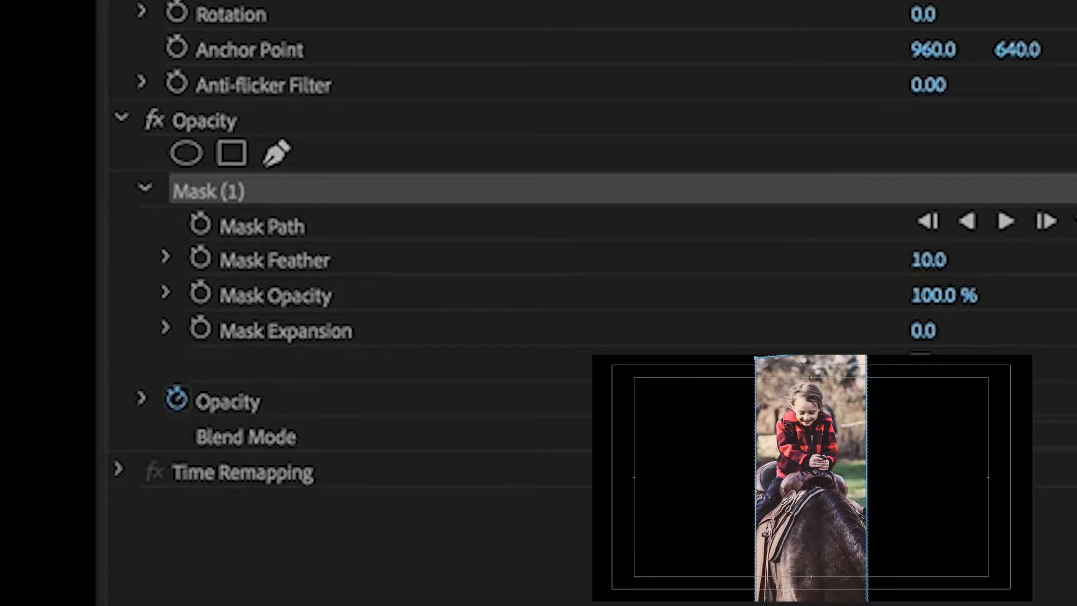
drag(756, 357, 756, 354)
mouse_move(756, 355)
mouse_down()
mouse_move(718, 355)
mouse_move(755, 354)
mouse_up()
Step: Widen the polygon mask with a Mask Expansion of 236, then delete the mask
drag(923, 339, 1017, 339)
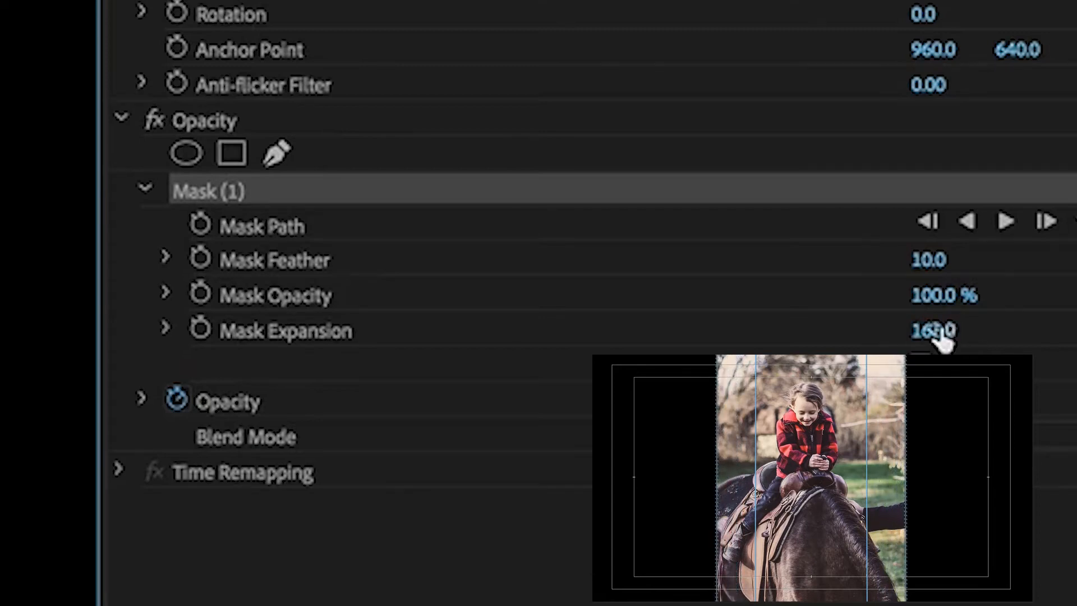
drag(932, 331, 971, 330)
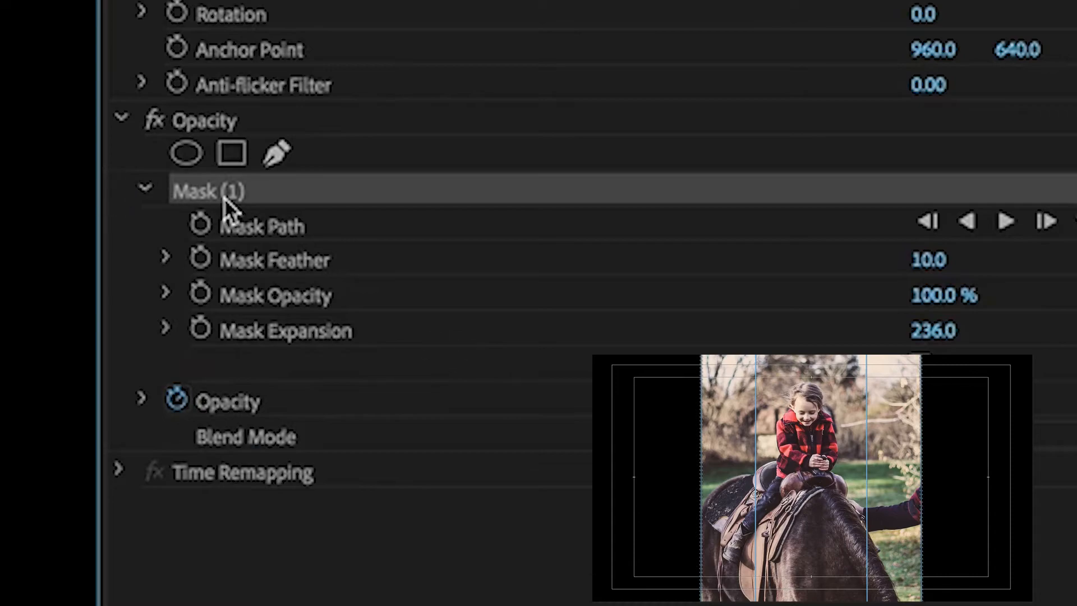
key(Delete)
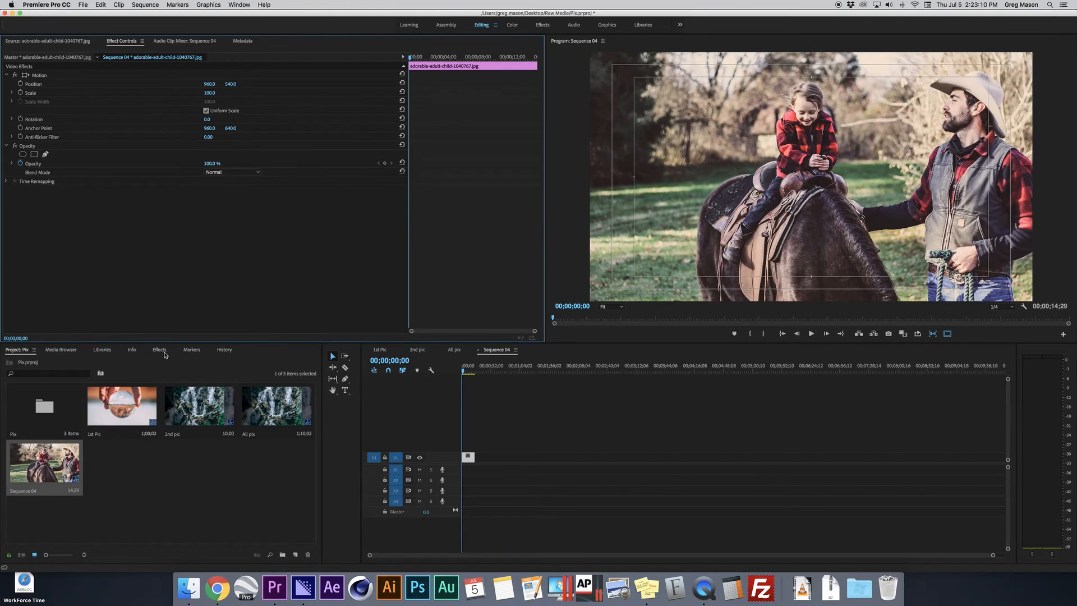
Step: Search the effects for crop and apply the Crop effect to the horse photo clip
click(207, 398)
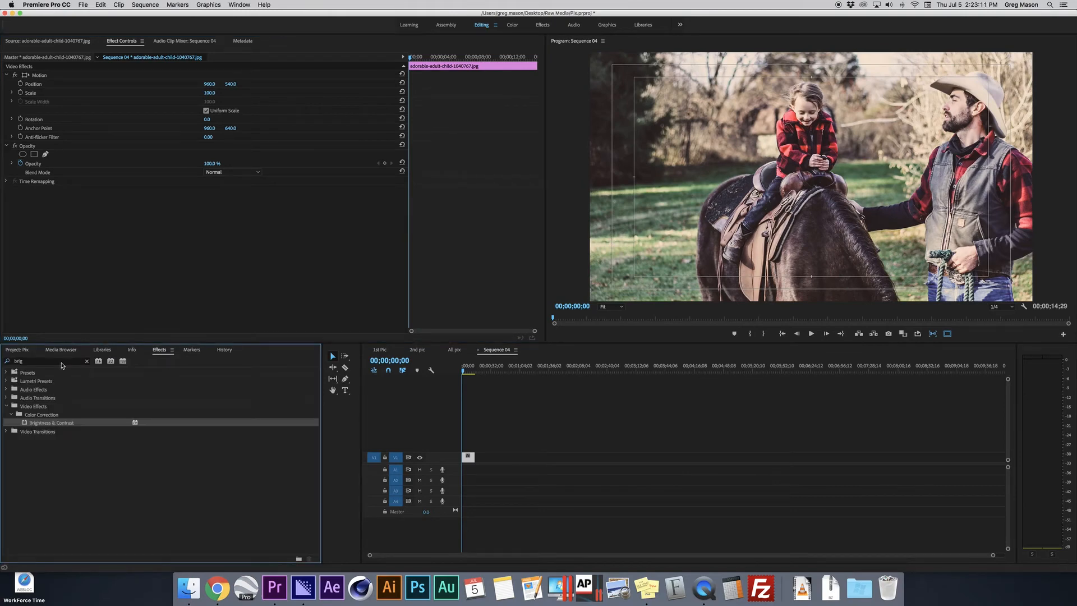
click(85, 414)
text(brig)
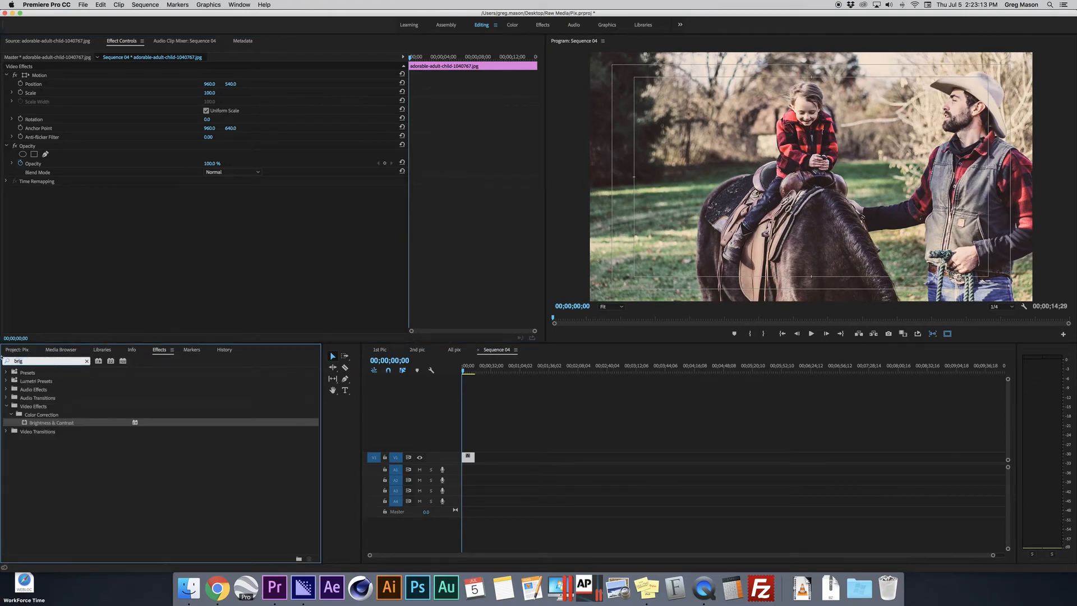
key(BackSpace)
key(BackSpace)
key(BackSpace)
key(BackSpace)
text(crop)
drag(34, 439, 471, 459)
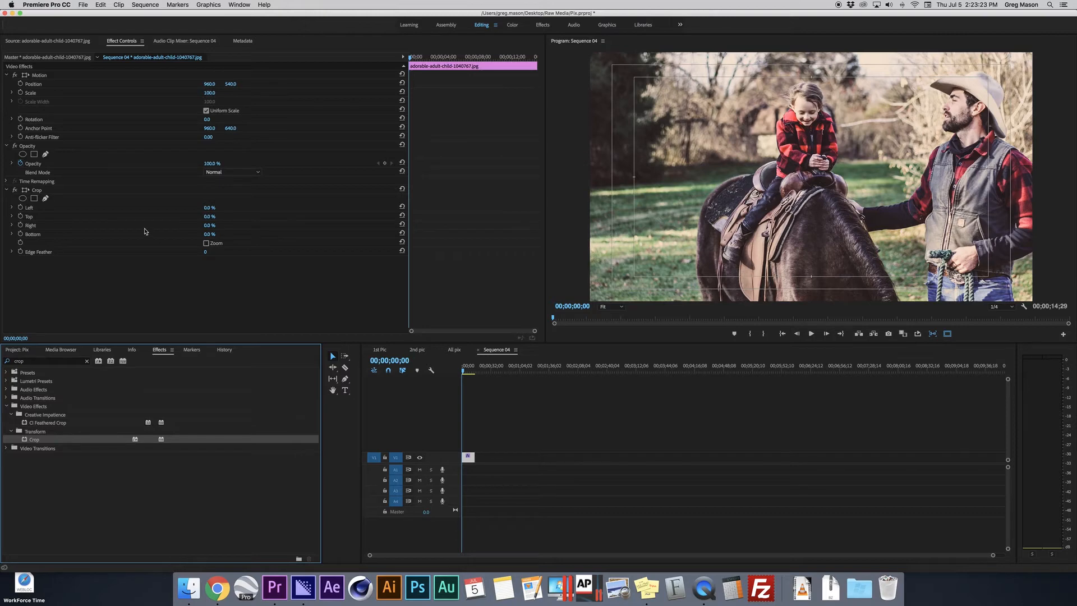
Step: Crop the horse photo 28% from the right and 23% from the left, and set its horizontal anchor point to 914
drag(210, 225, 210, 226)
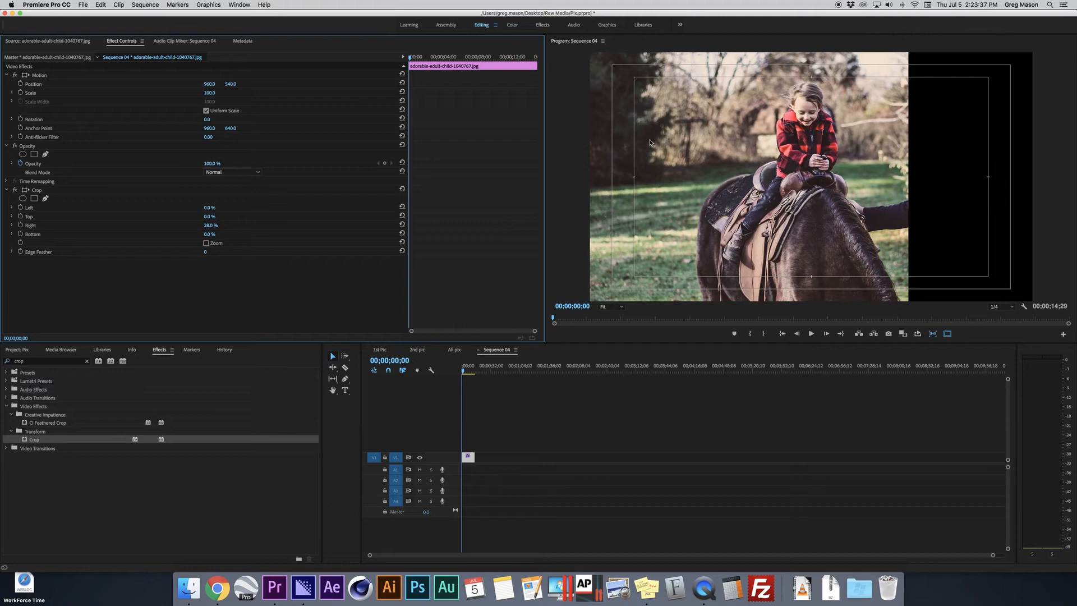
click(208, 209)
text(28)
key(Return)
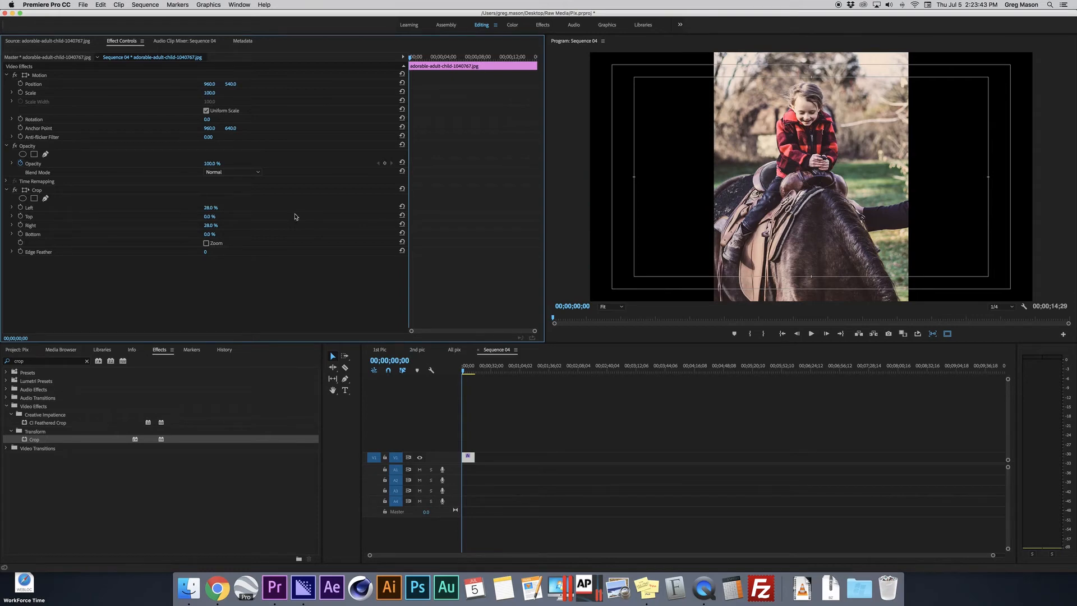
drag(212, 208, 184, 208)
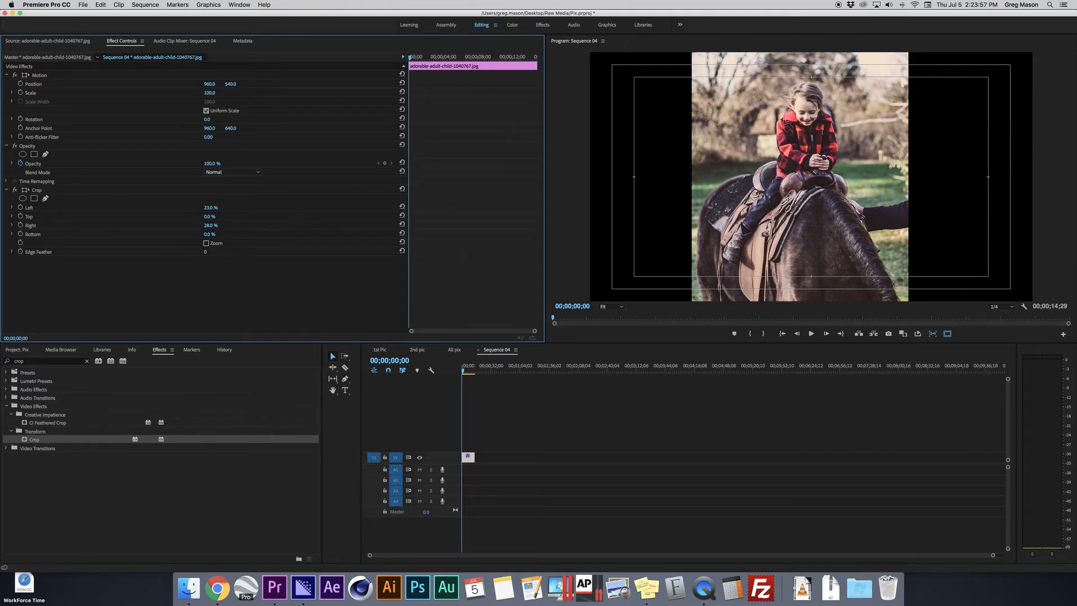
drag(209, 127, 184, 128)
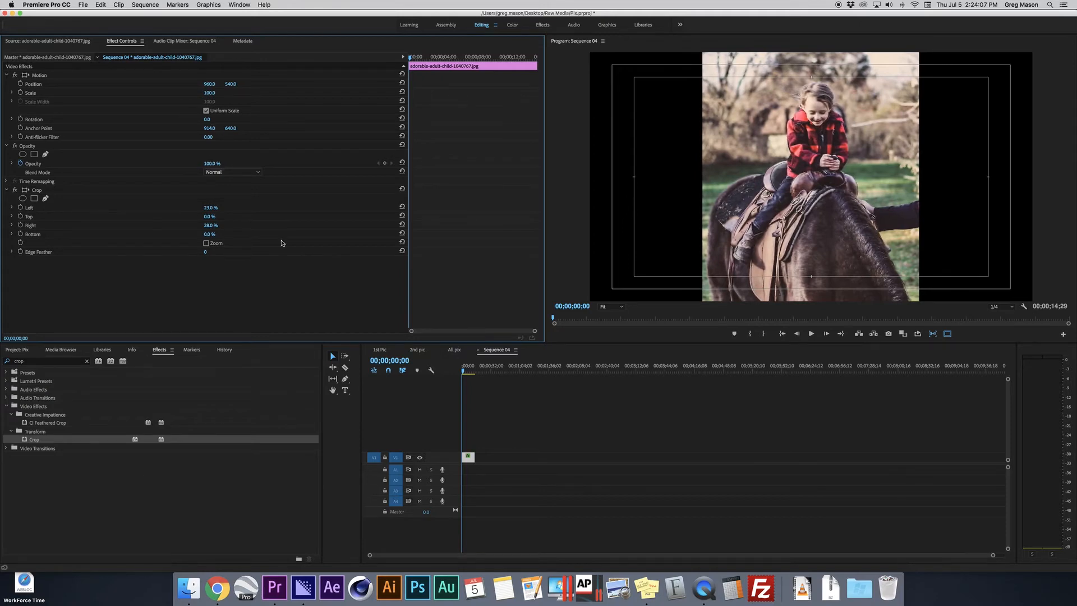
Step: Duplicate the cropped clip onto V2 and V3, shift the V1 clip left, and set the V2 clip's horizontal position to 1644
click(468, 459)
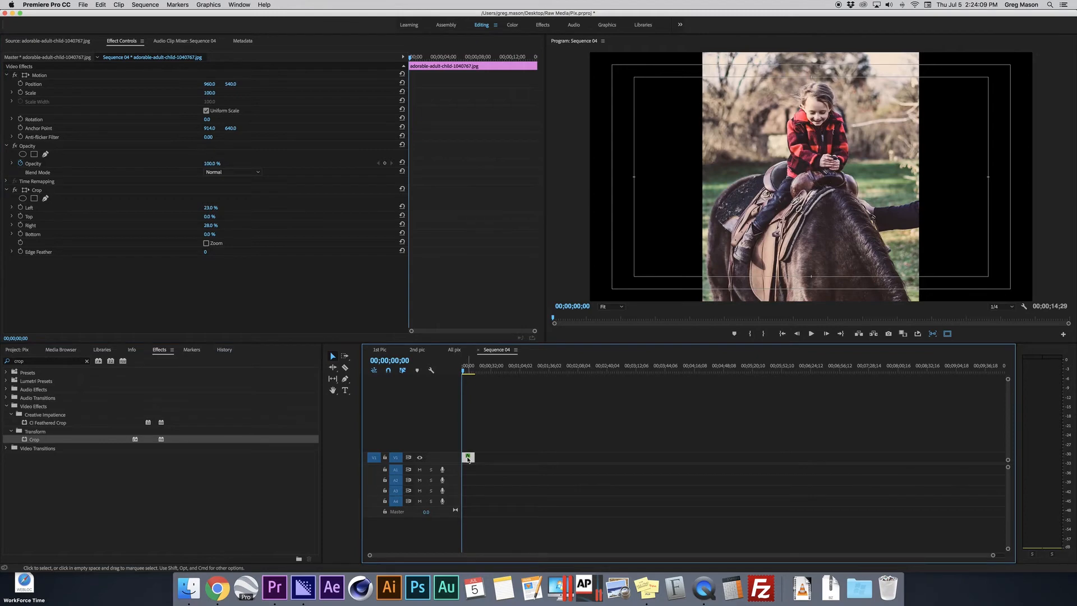
drag(468, 460, 468, 436)
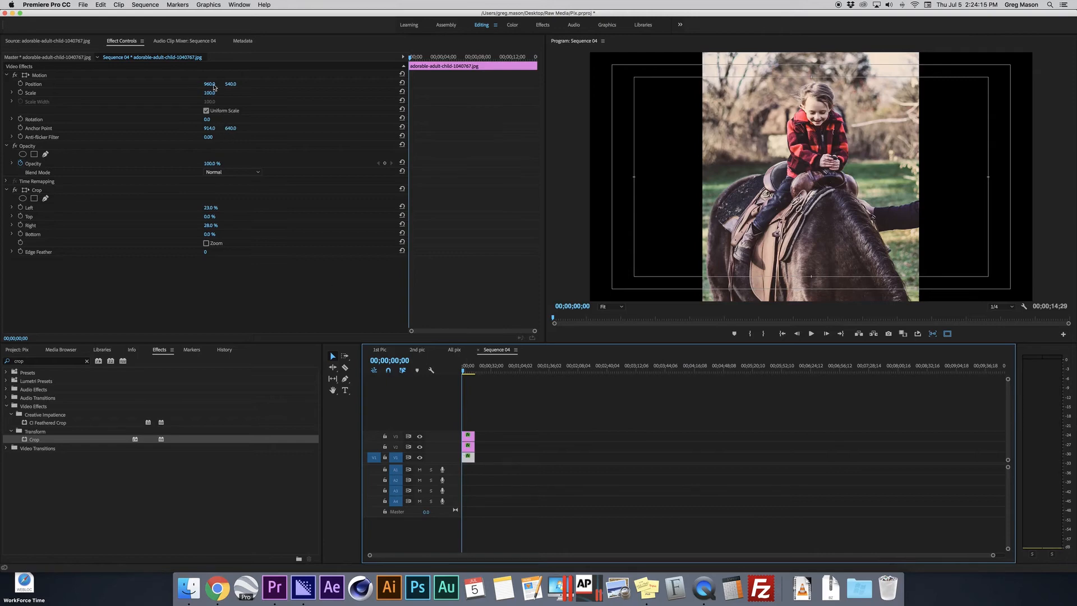
drag(210, 84, 0, 83)
click(418, 389)
drag(210, 84, 392, 83)
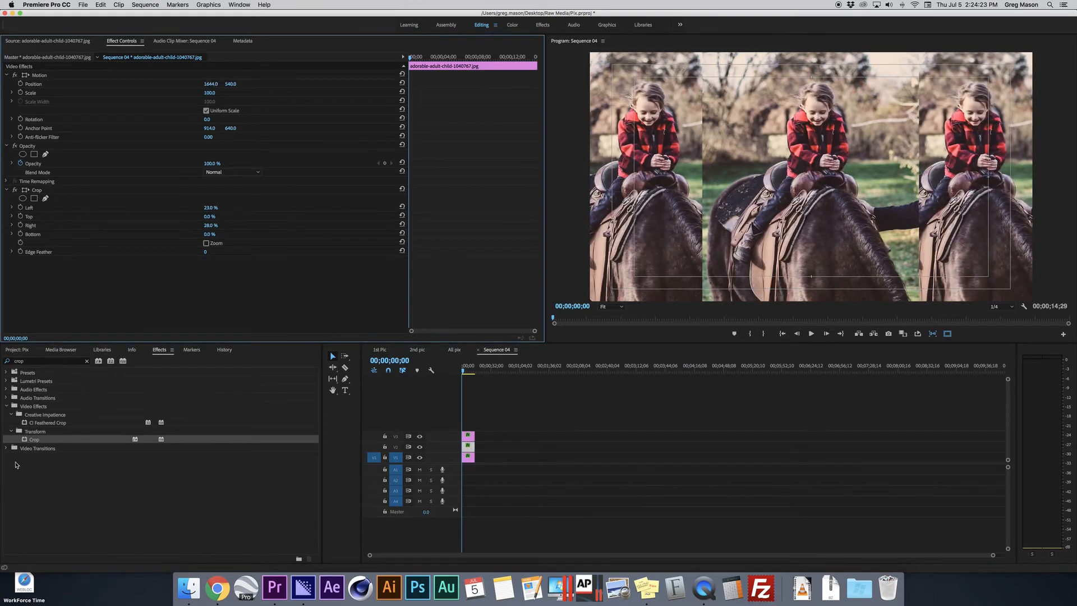
Step: Copy the Gaussian Blur and Brightness & Contrast effects from the V1 background clip in the 2nd pic sequence
click(83, 363)
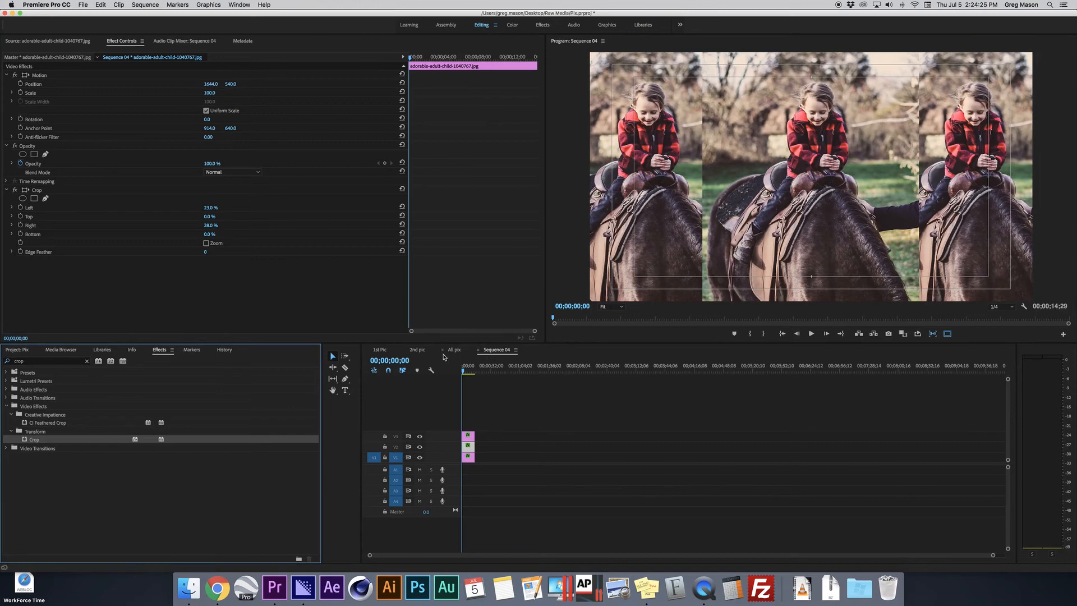
click(416, 351)
click(499, 455)
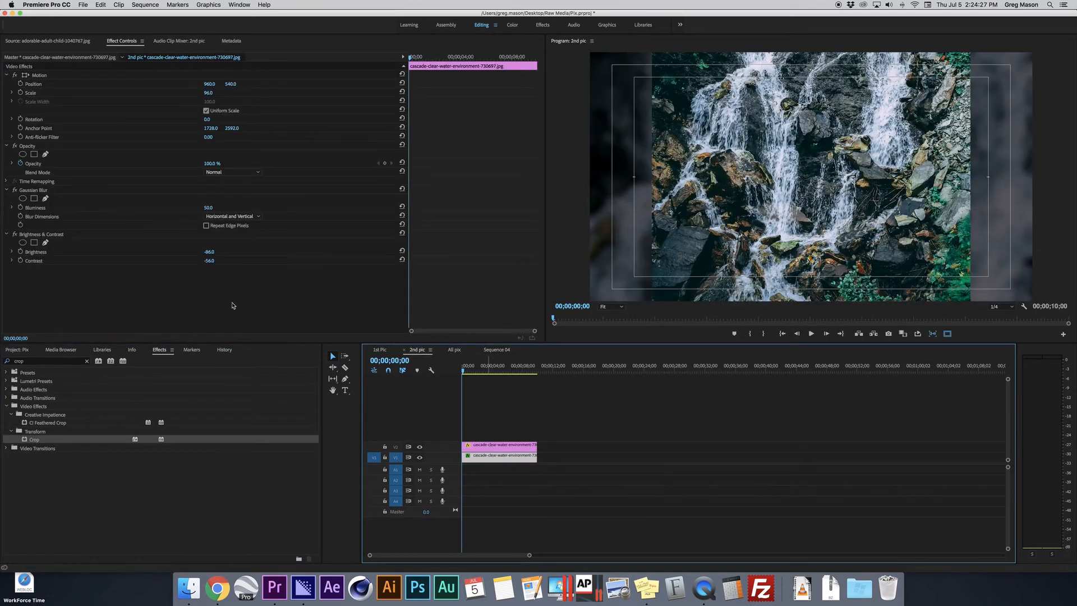
click(25, 192)
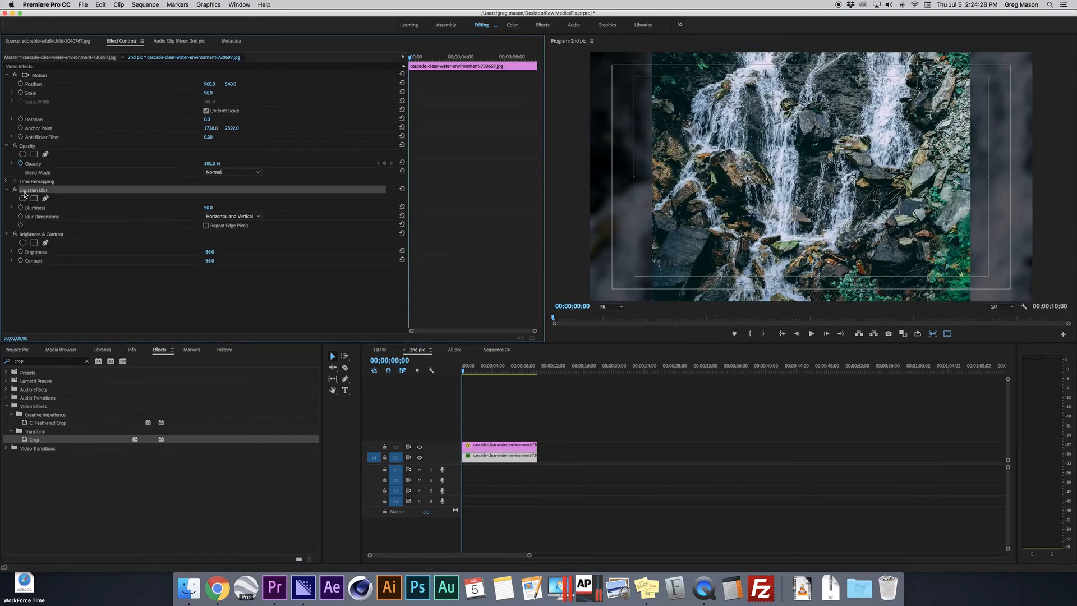
super+click(44, 234)
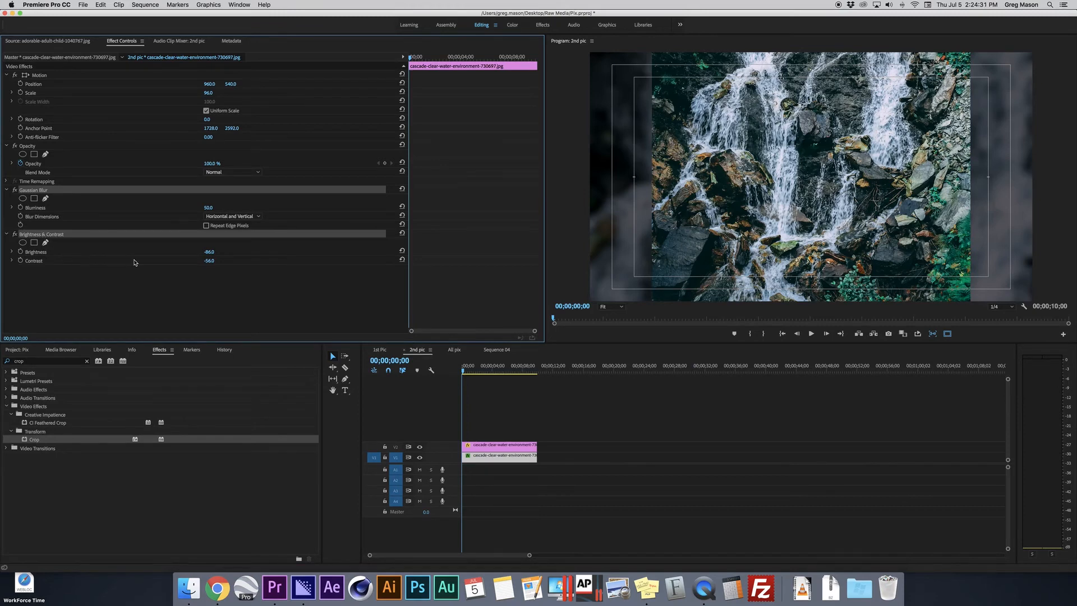
Step: Paste the copied blur and brightness effects onto the V1 and V2 horse photo clips in Sequence 04
click(496, 349)
click(467, 457)
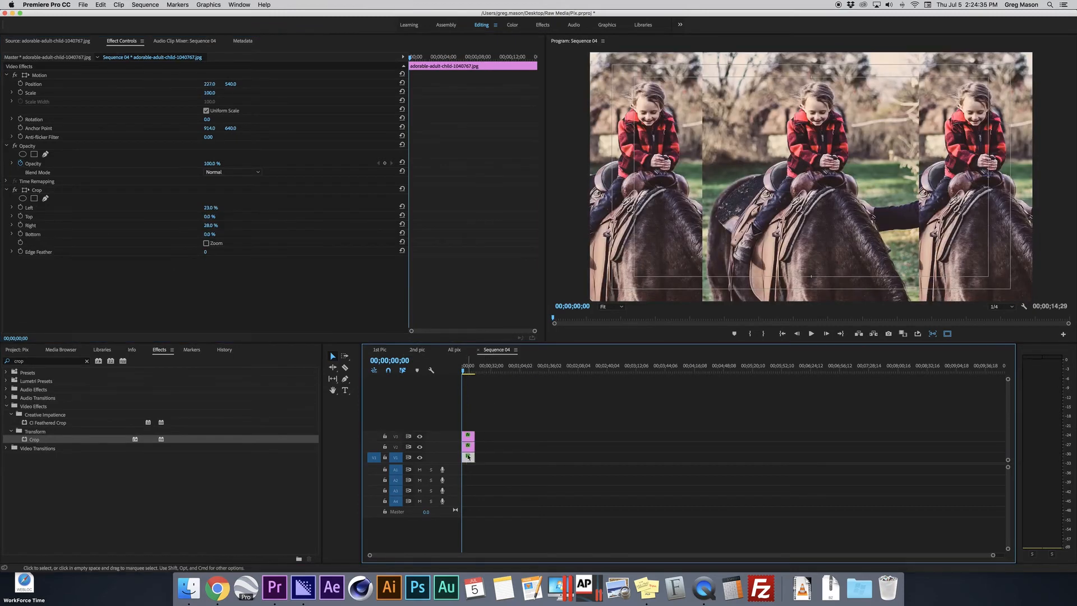
key(super+v)
click(469, 447)
key(super+v)
Step: Enable Scale and Position keyframing at the start of the V3 horse photo clip and set its starting scale to 87
click(468, 436)
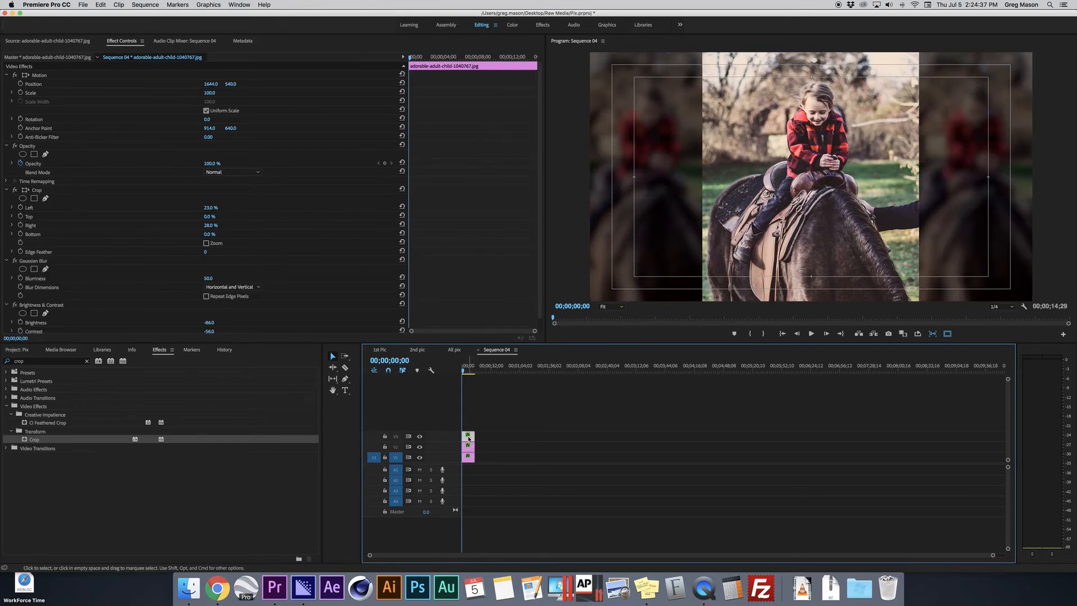
click(7, 191)
click(20, 92)
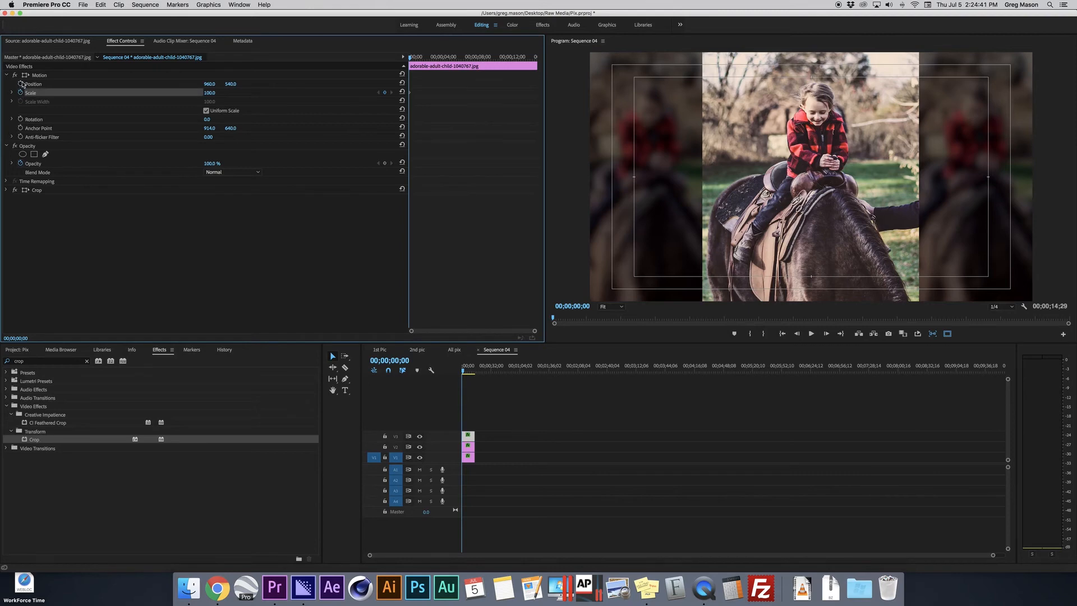
click(20, 84)
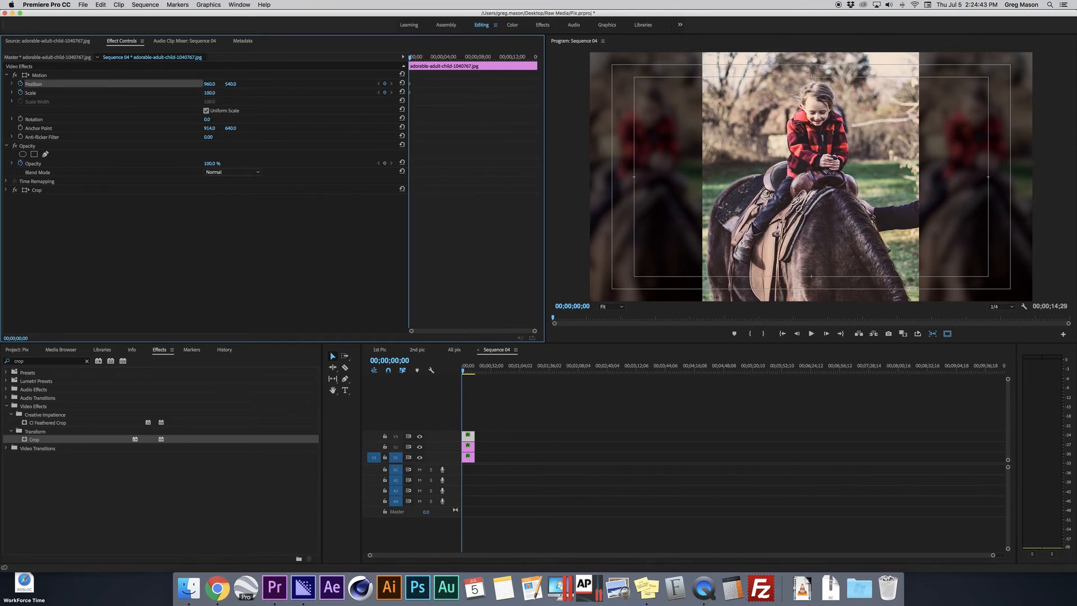
drag(209, 93, 202, 93)
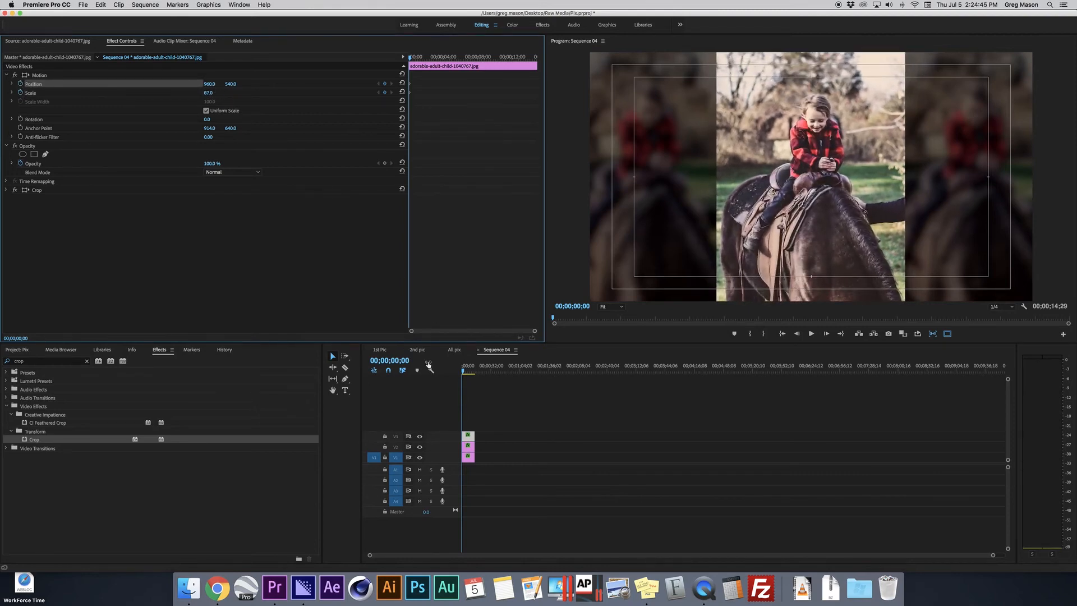
Step: At 6 seconds, keyframe the V3 clip's scale at 134 and its vertical position at 625
click(575, 307)
text(600)
key(Return)
drag(209, 93, 280, 84)
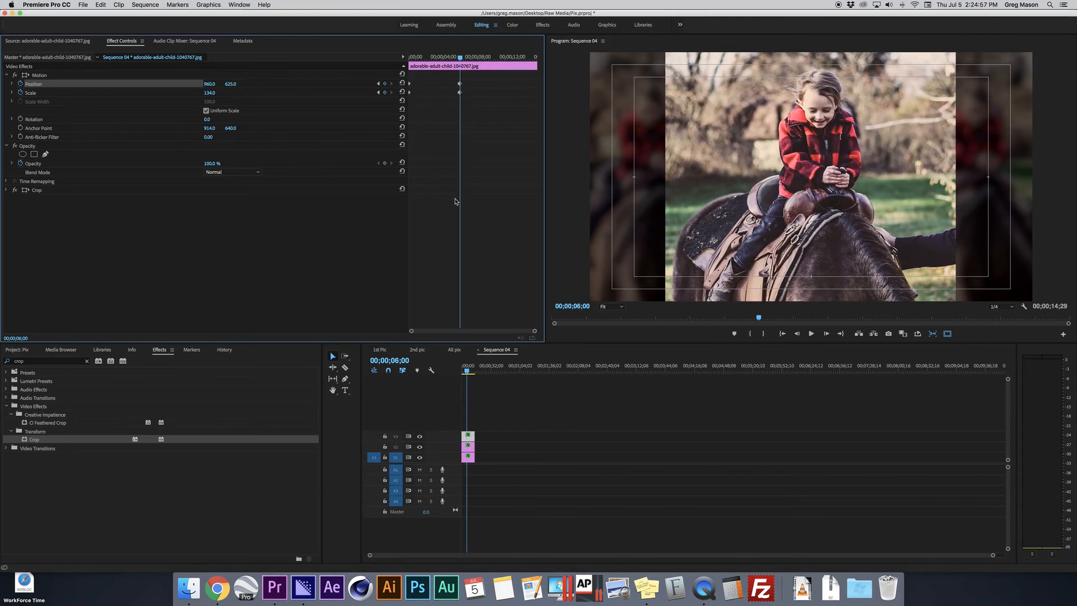
Step: Apply Ease In temporal interpolation to the Position and Scale keyframes at 6 seconds
drag(463, 84, 447, 106)
right_click(460, 95)
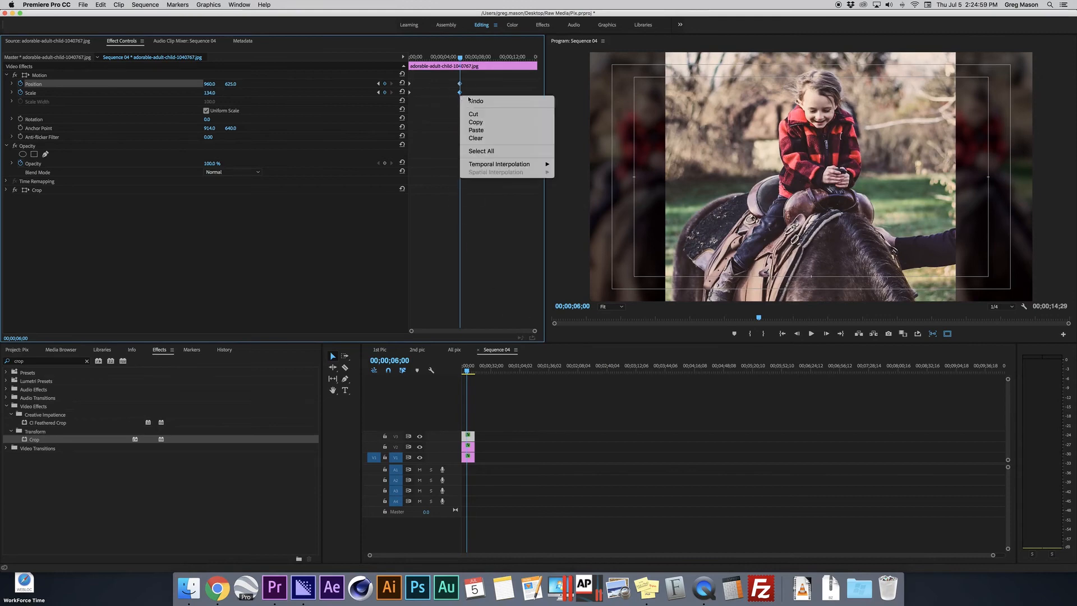
mouse_move(499, 167)
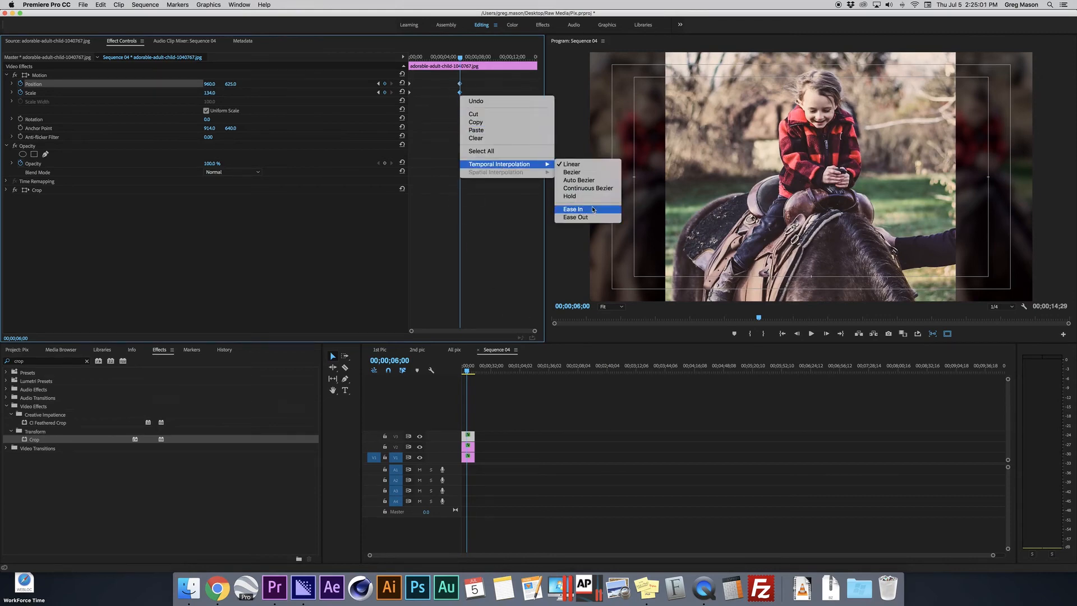
click(573, 209)
Step: Play back the horse photo animation from the start of Sequence 04 and save the project
click(439, 397)
key(Home)
key(space)
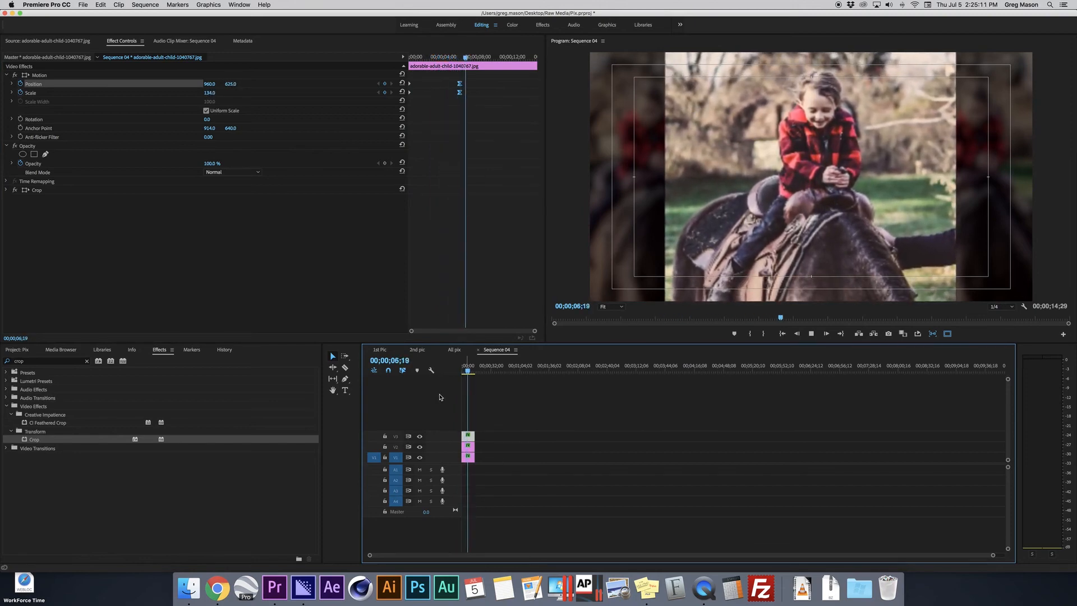
key(space)
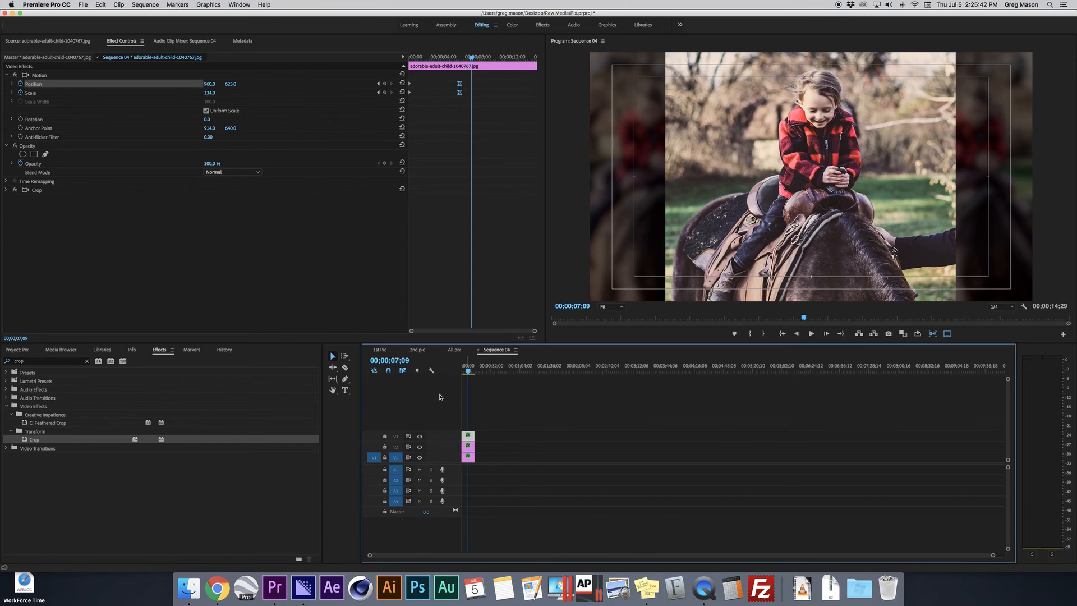
key(cmd+s)
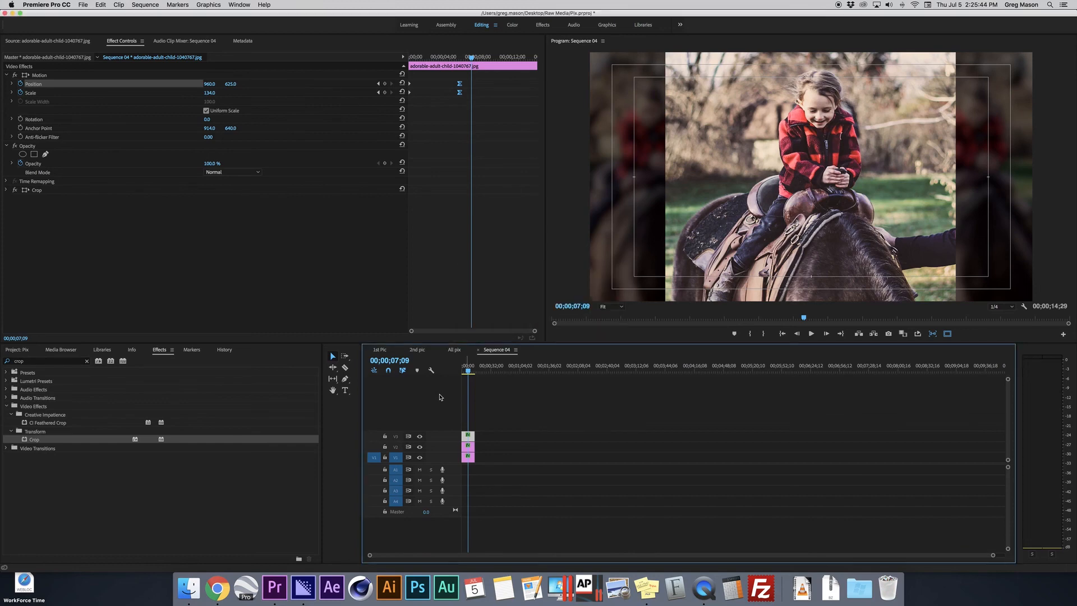